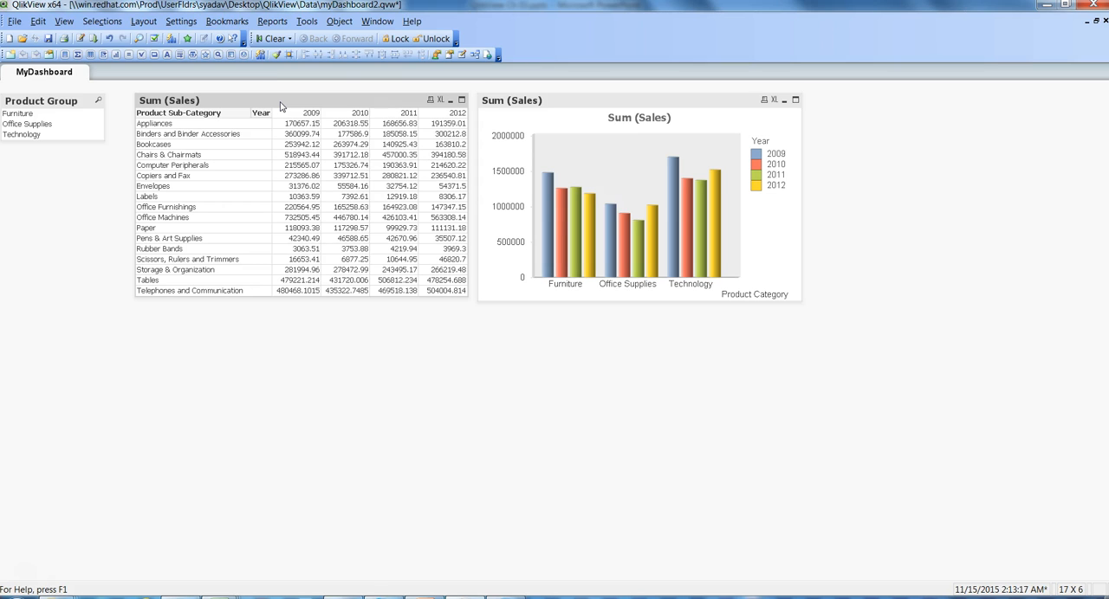
# Step: Open the properties of the Sum (Sales) table and apply the Number format to its Sum (Sales) expression
pyautogui.rightClick(281, 106)
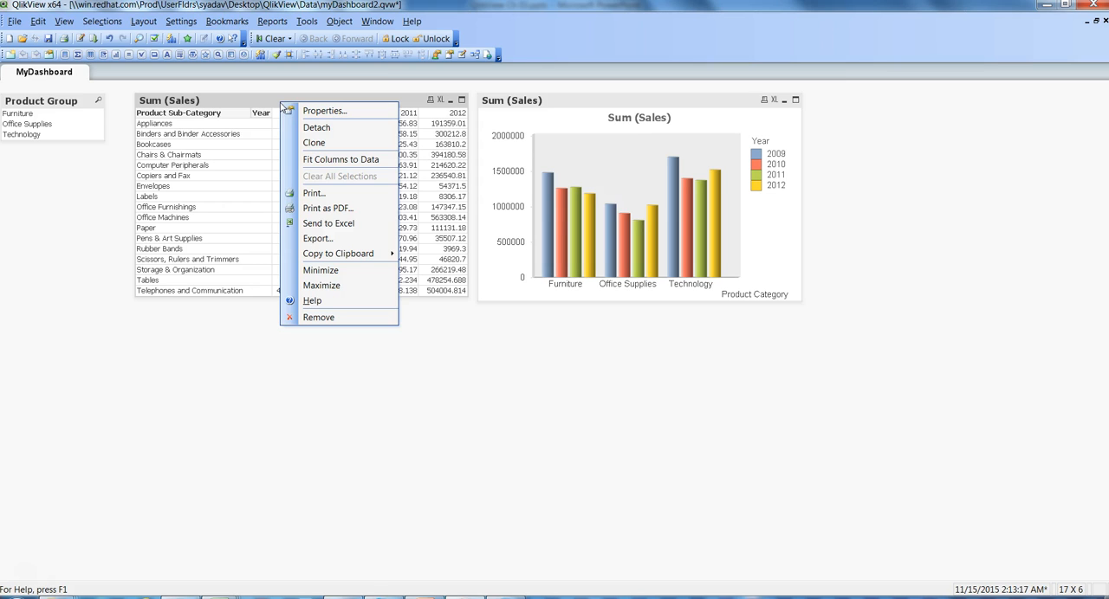
pyautogui.click(313, 112)
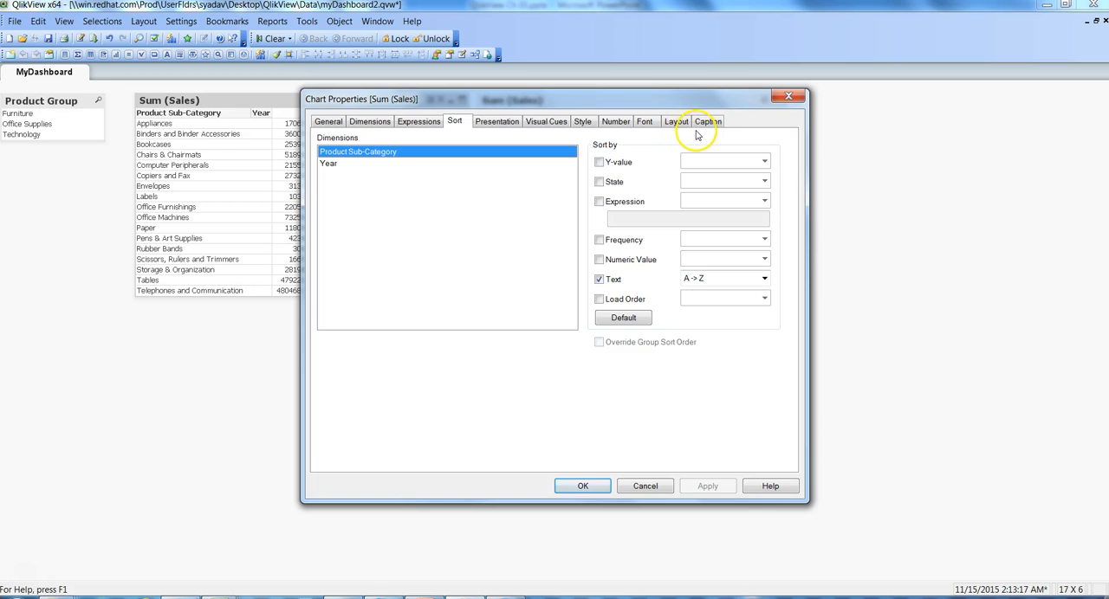
pyautogui.click(615, 127)
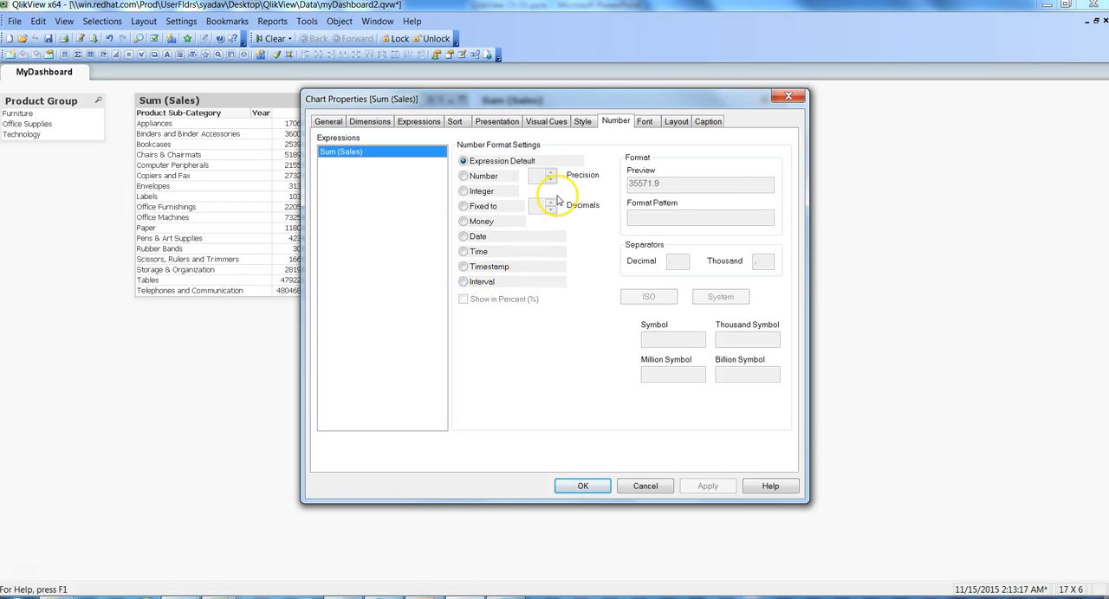
pyautogui.click(465, 176)
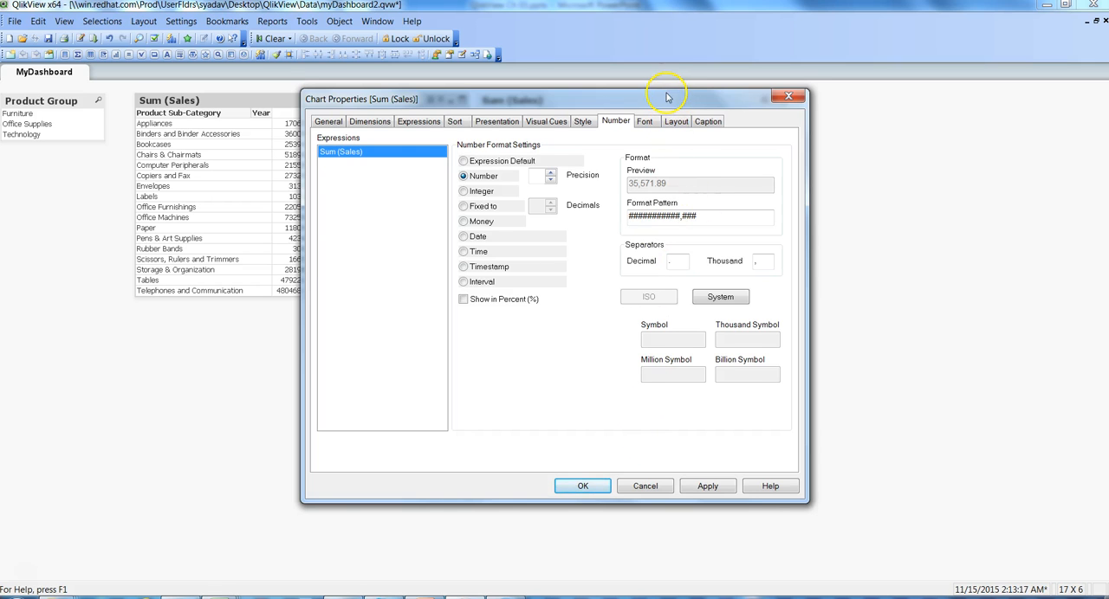
pyautogui.moveTo(669, 97); pyautogui.dragTo(813, 108)
pyautogui.click(852, 499)
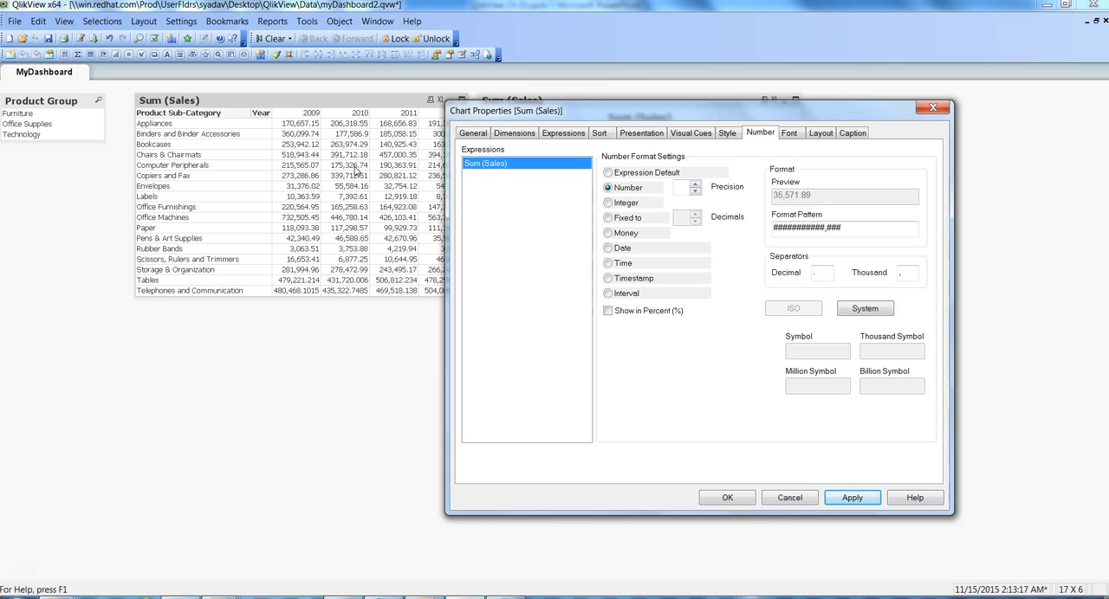
# Step: Set the table's Sum (Sales) number format to Fixed to 2 decimals and apply it
pyautogui.click(608, 218)
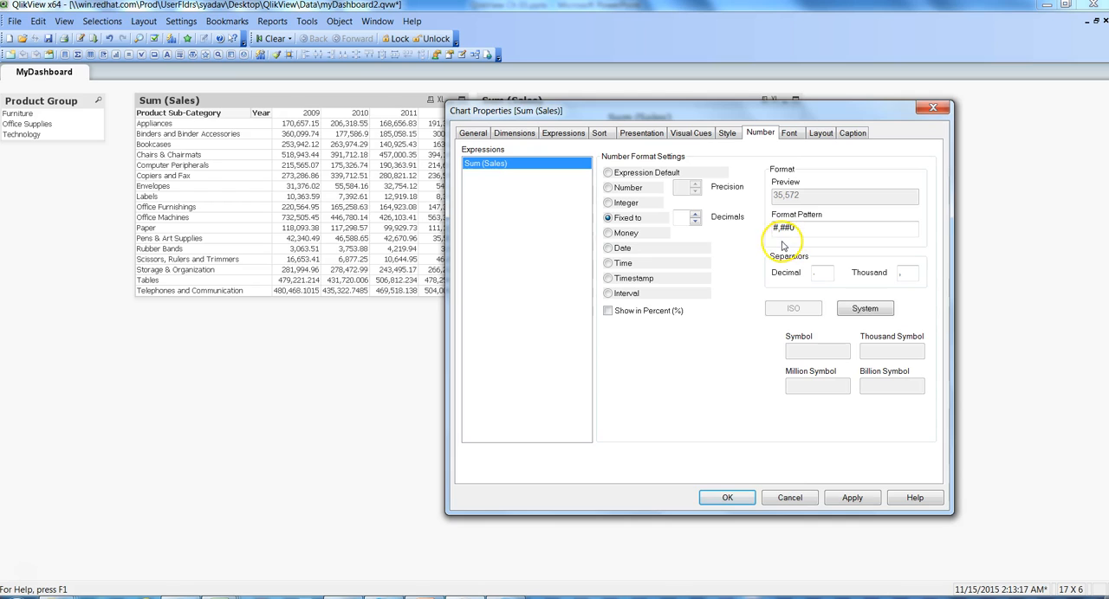
pyautogui.click(863, 504)
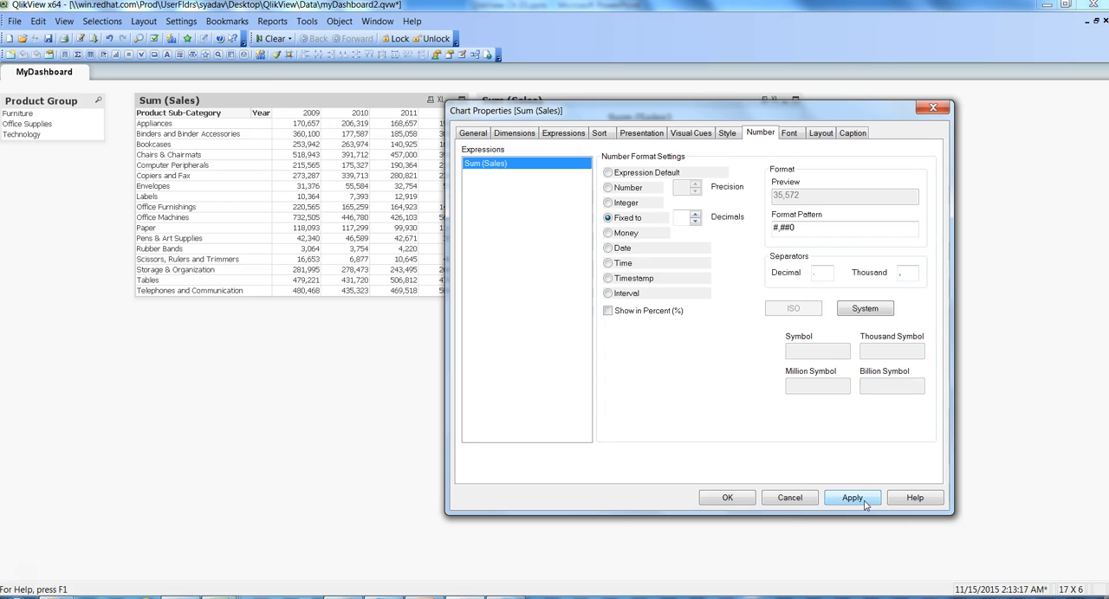
pyautogui.click(681, 218)
pyautogui.click(681, 218)
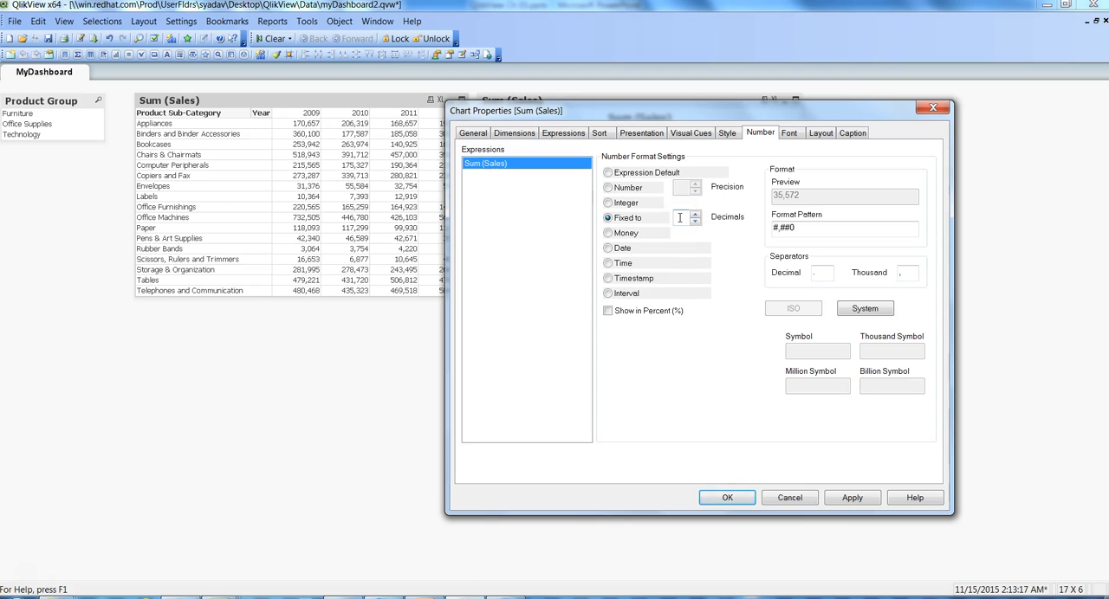
pyautogui.write('2')
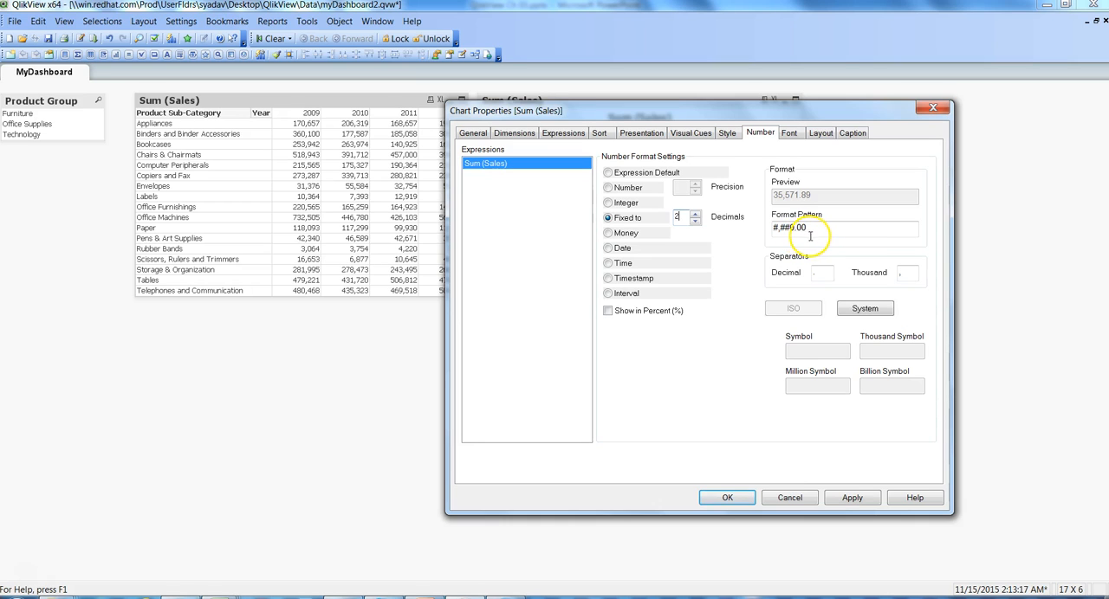
pyautogui.click(861, 505)
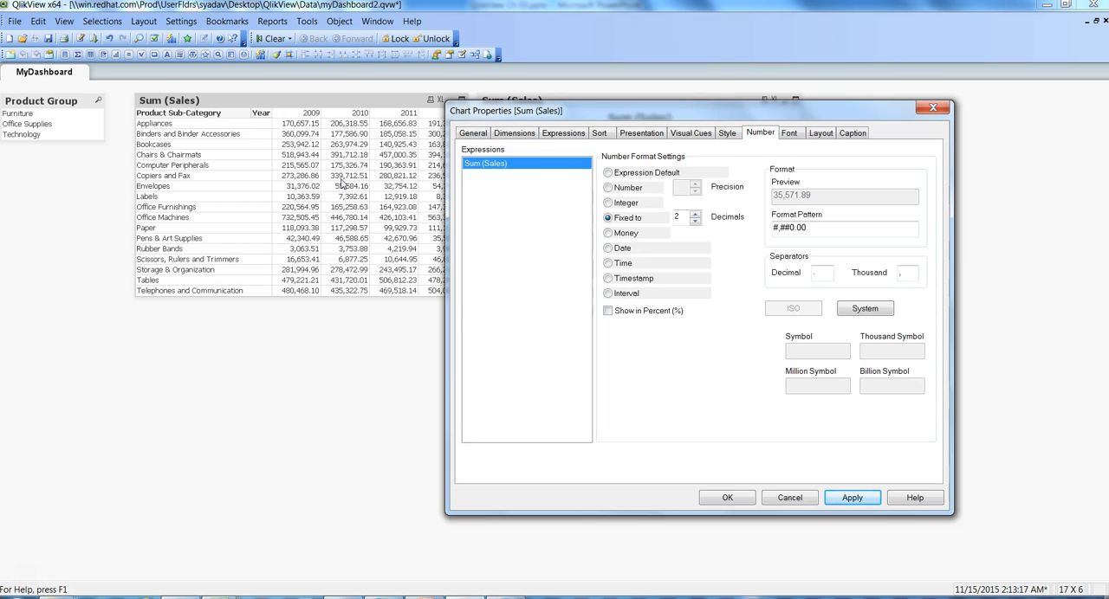
# Step: Change the table's expression definition to Sum (Sales)/1000000 and confirm the chart properties
pyautogui.click(562, 135)
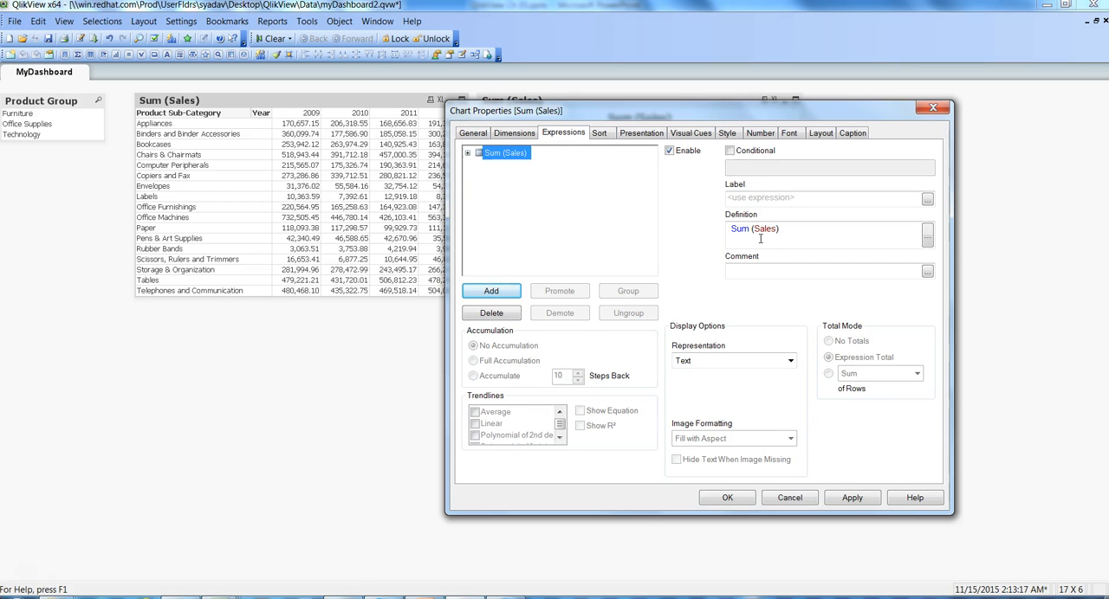
pyautogui.click(784, 233)
pyautogui.write('/10')
pyautogui.write('0')
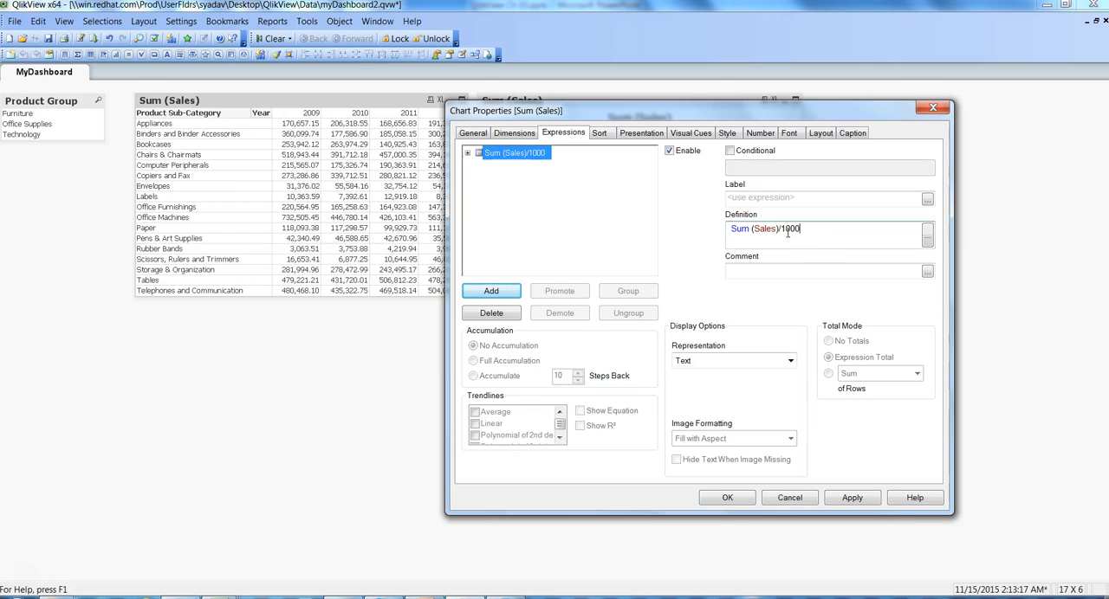
pyautogui.write('0000')
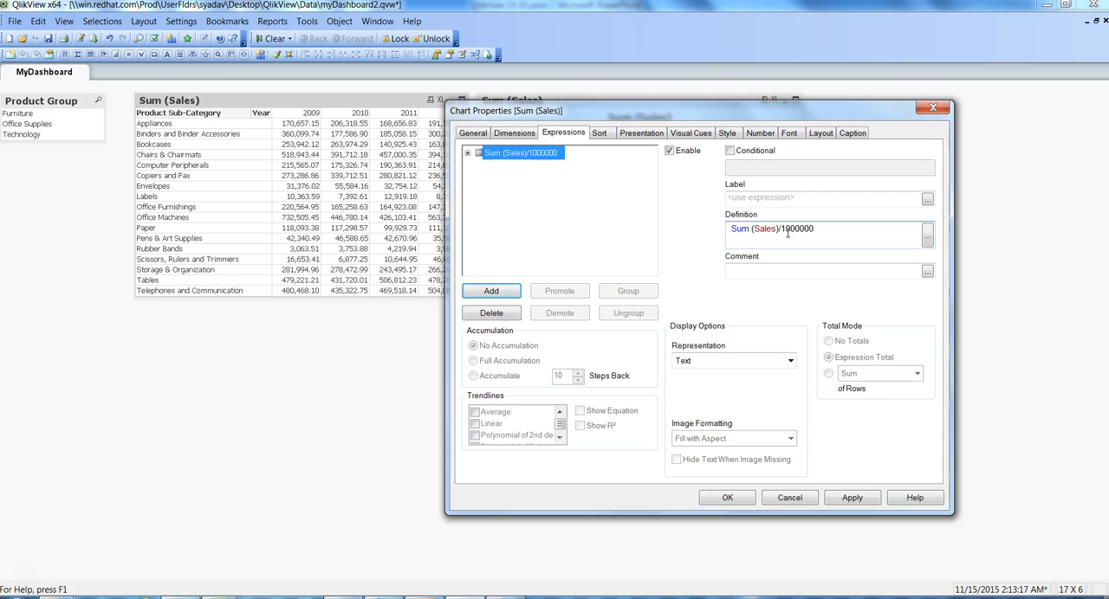
pyautogui.click(852, 498)
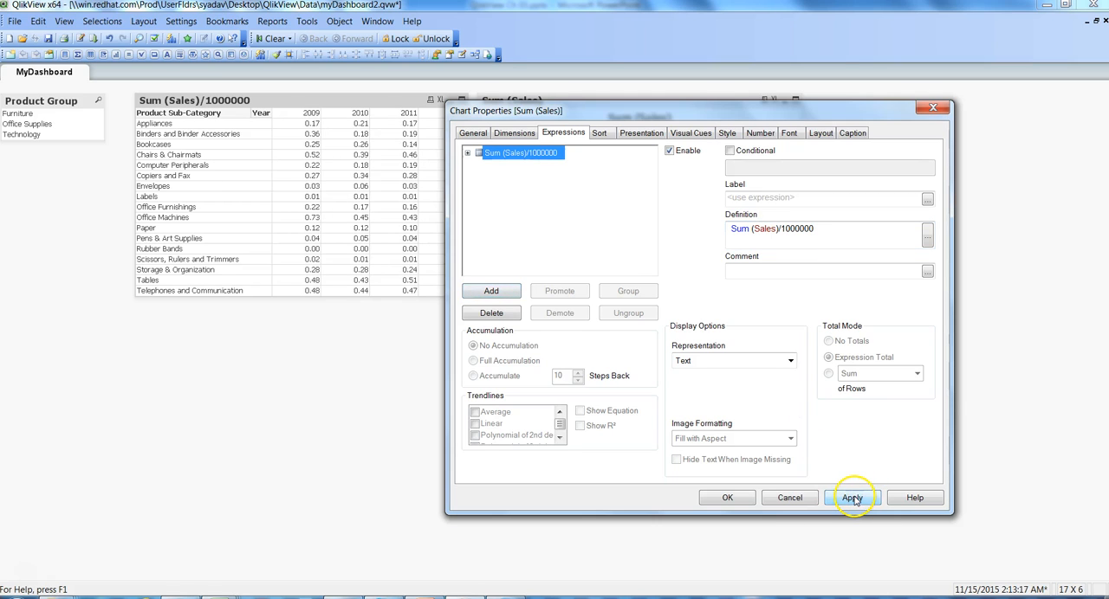
pyautogui.click(727, 498)
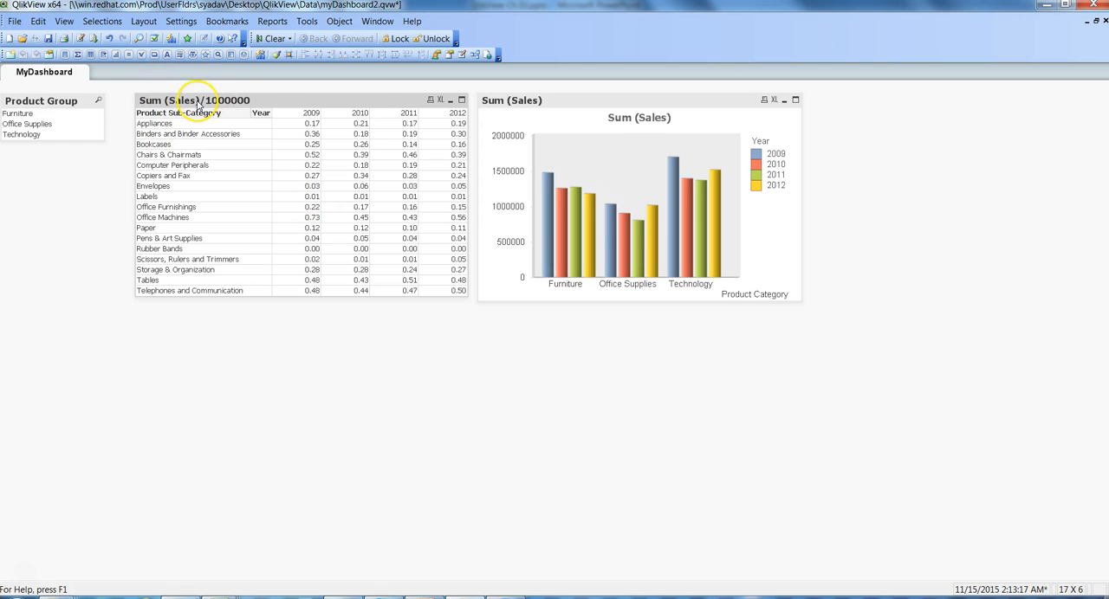
# Step: Label the table's Sum (Sales)/1000000 expression as Sales and confirm the chart properties
pyautogui.rightClick(271, 104)
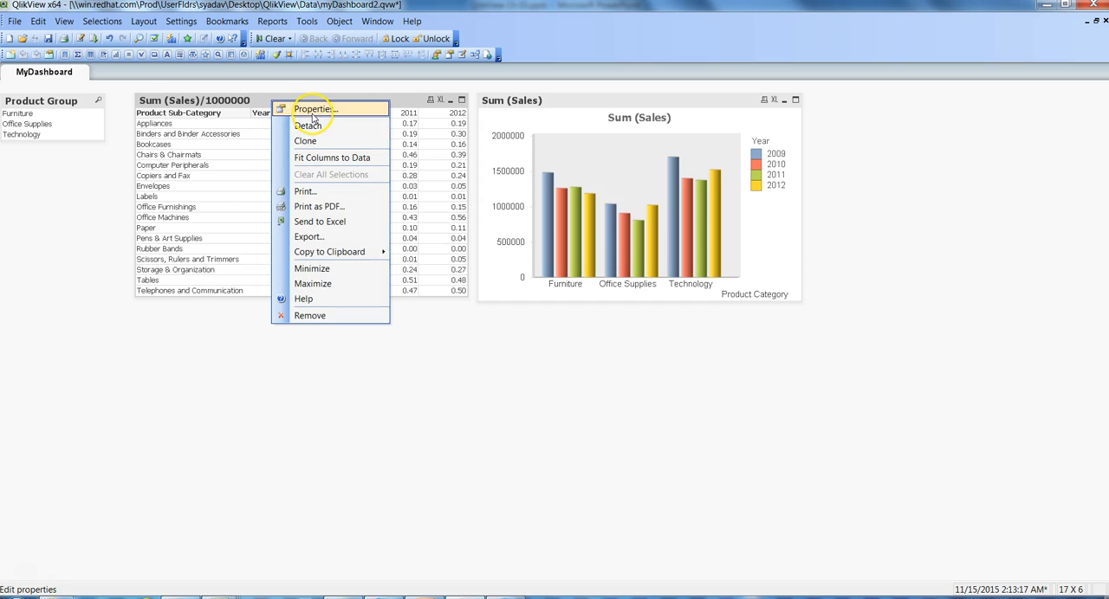
pyautogui.click(312, 110)
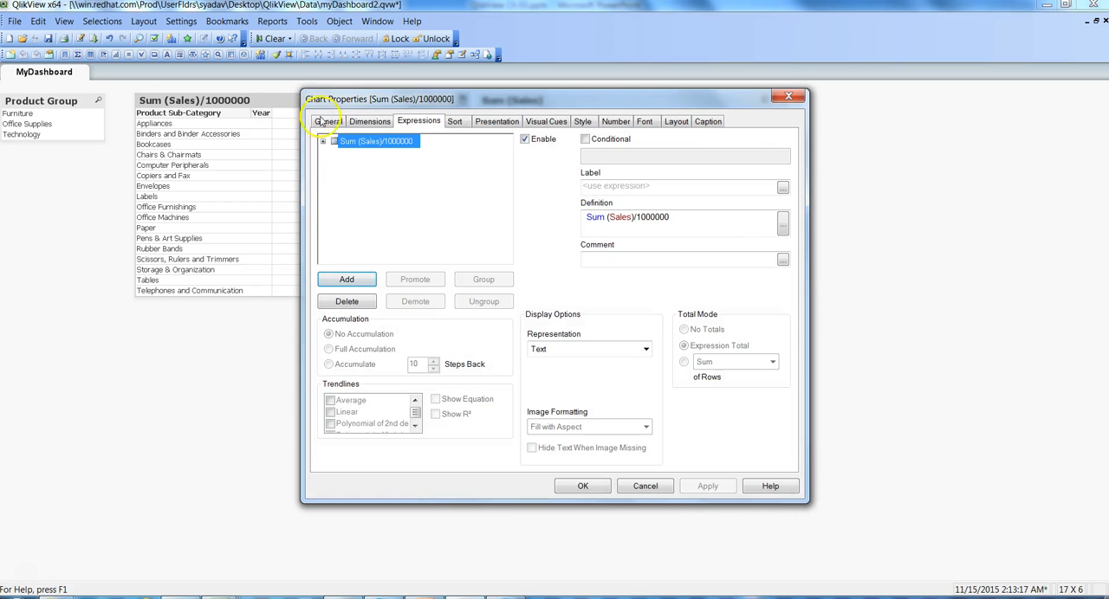
pyautogui.click(598, 188)
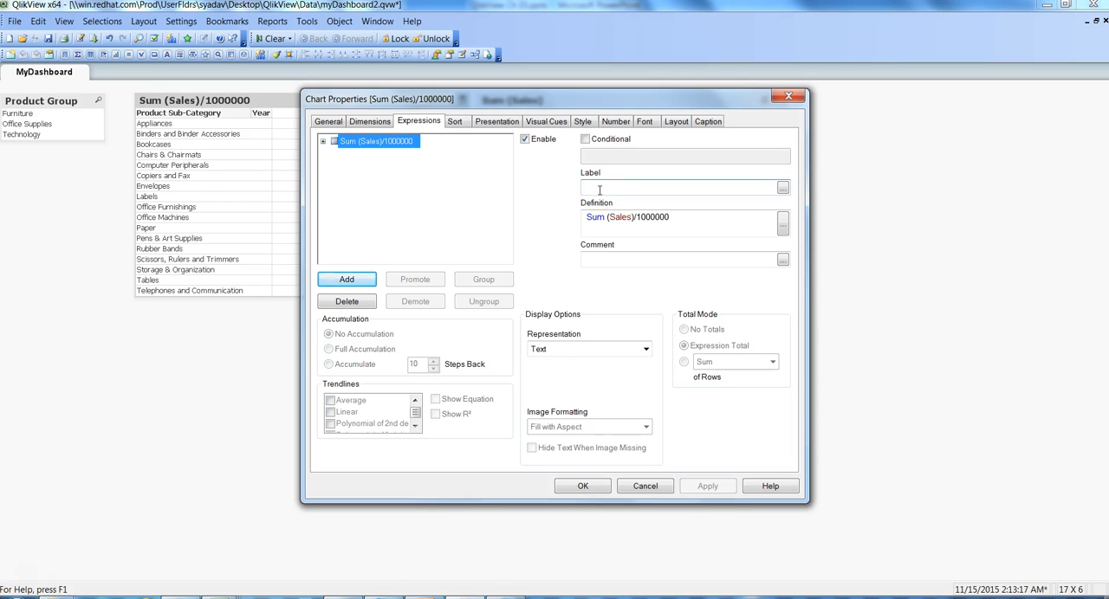
pyautogui.write('Sales')
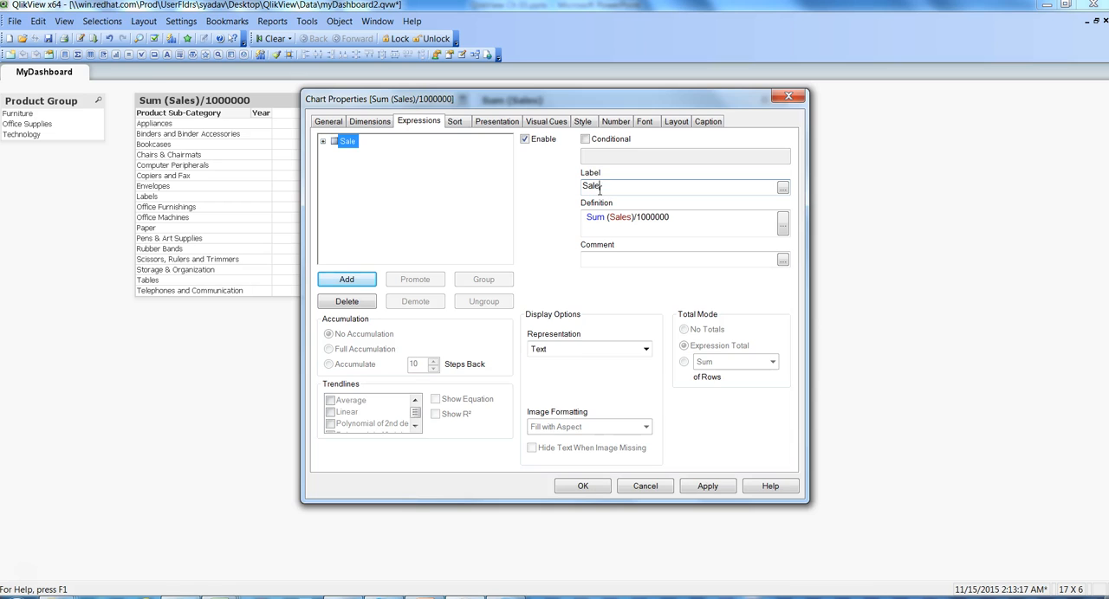
pyautogui.click(705, 487)
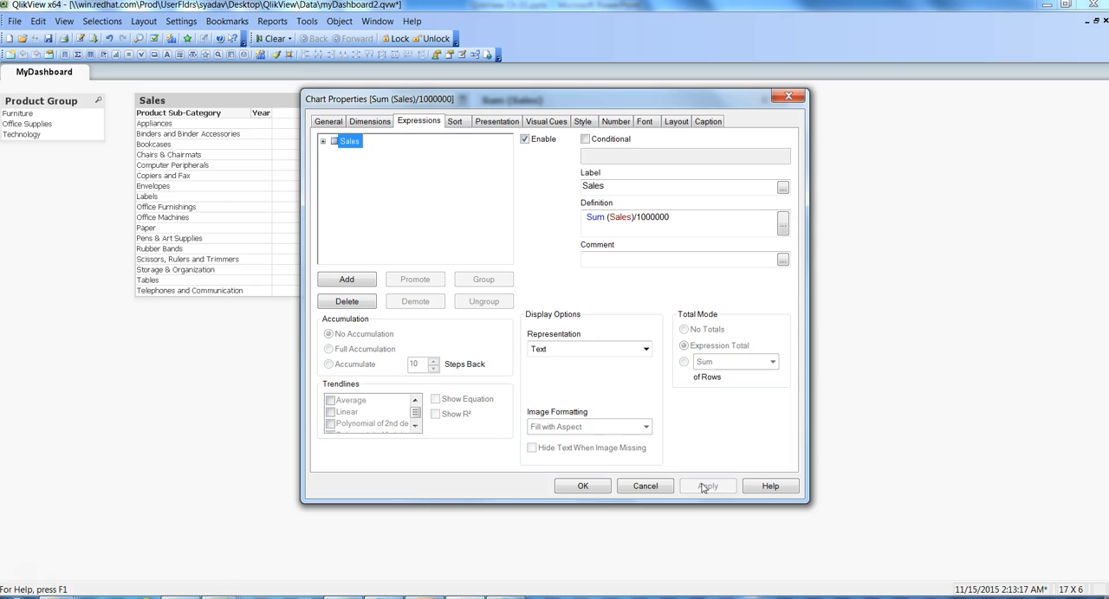
pyautogui.click(578, 487)
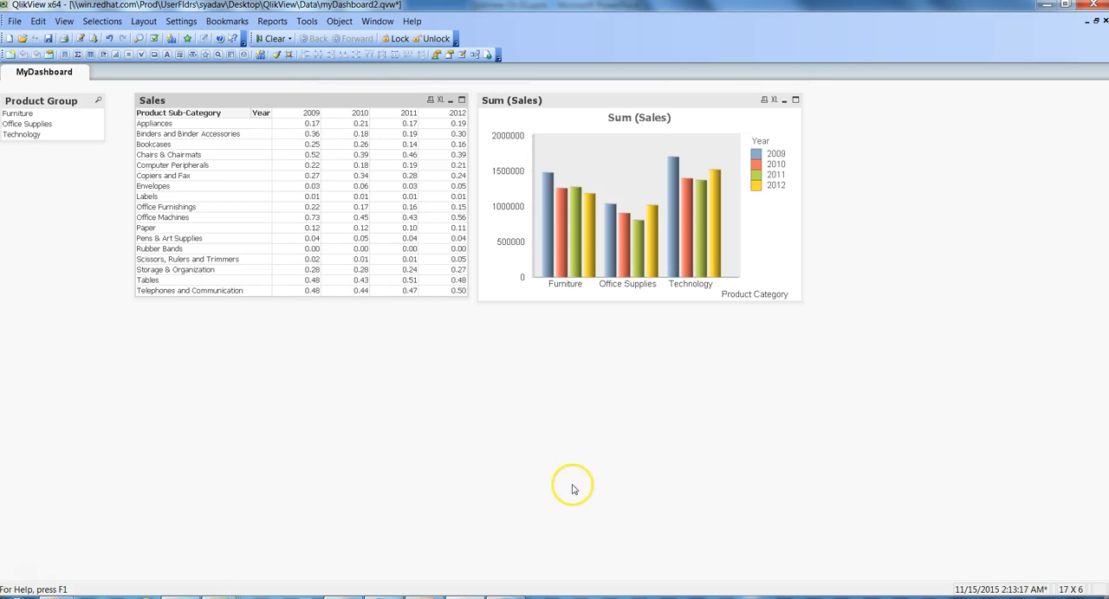
# Step: Open the Product Group list box properties and examine the expression, sort, presentation, number, font, layout and caption settings
pyautogui.click(46, 107)
pyautogui.rightClick(46, 107)
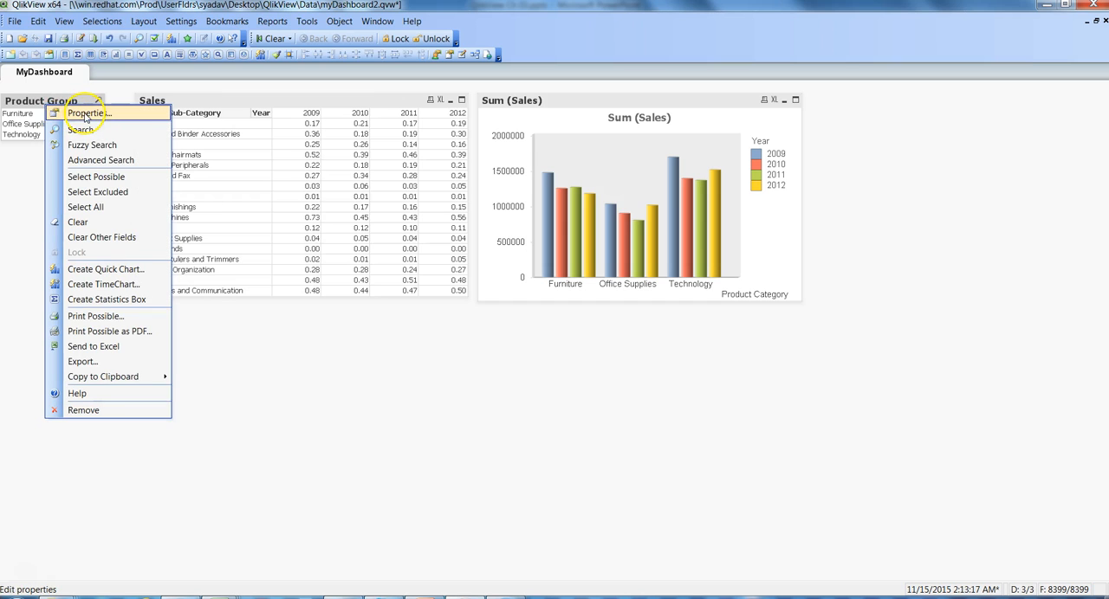
pyautogui.click(86, 113)
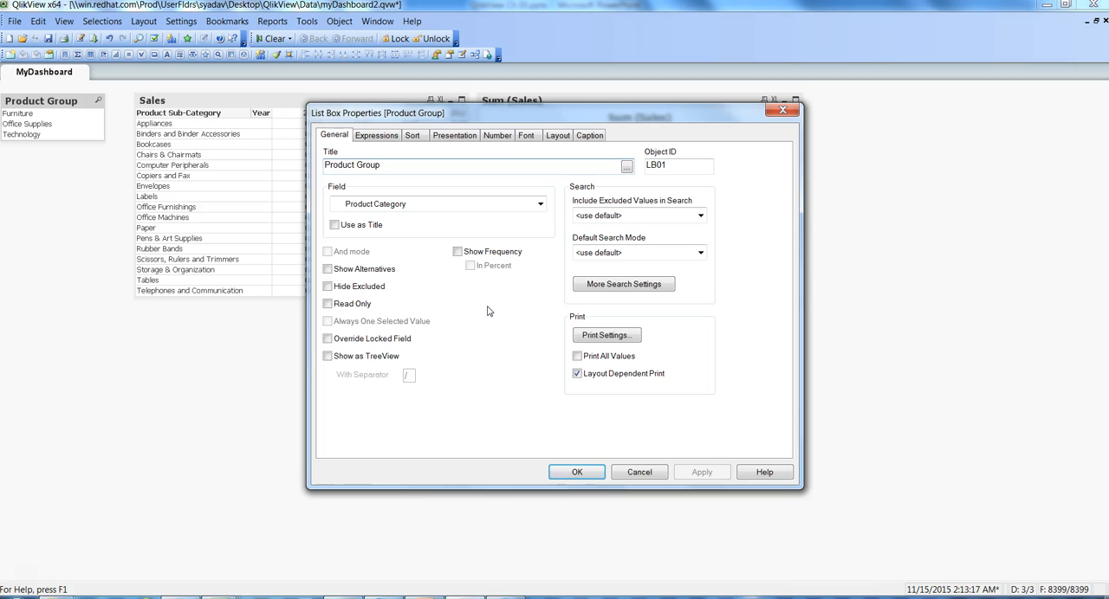
pyautogui.click(389, 143)
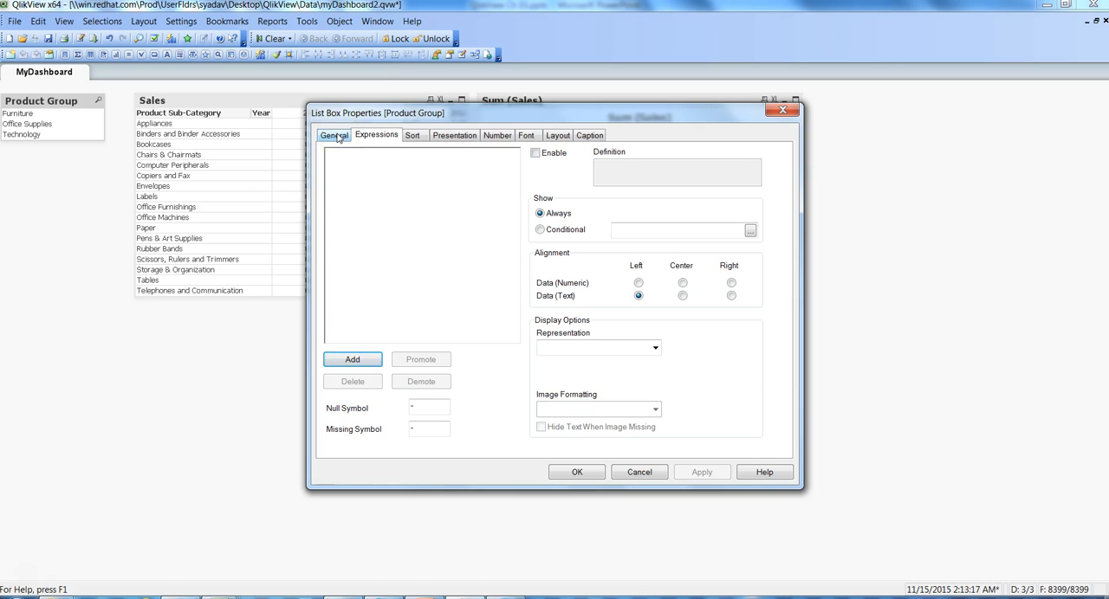
pyautogui.click(407, 141)
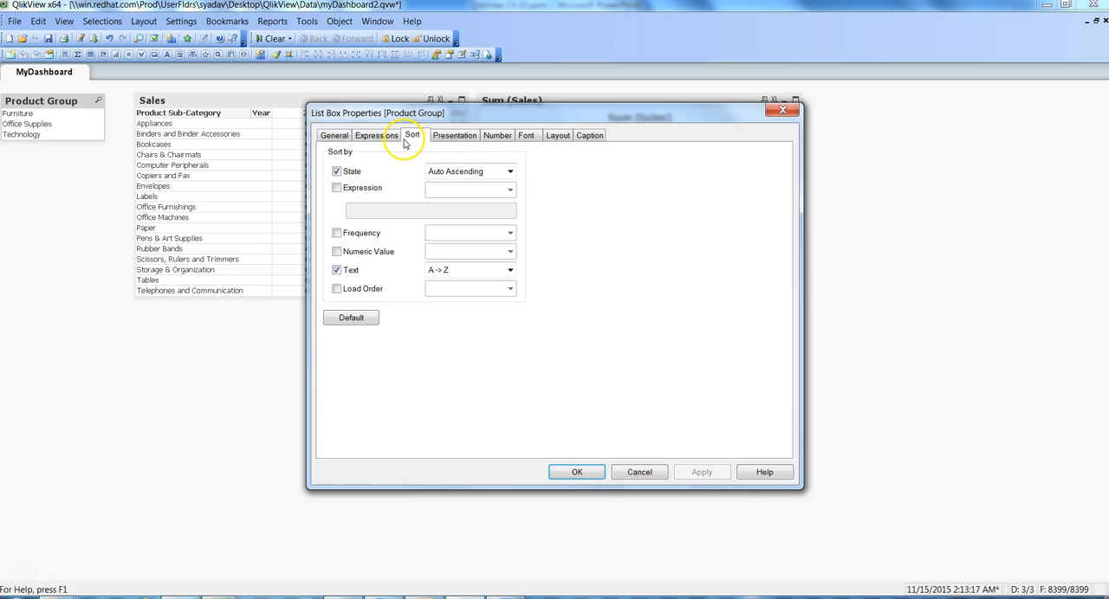
pyautogui.click(456, 139)
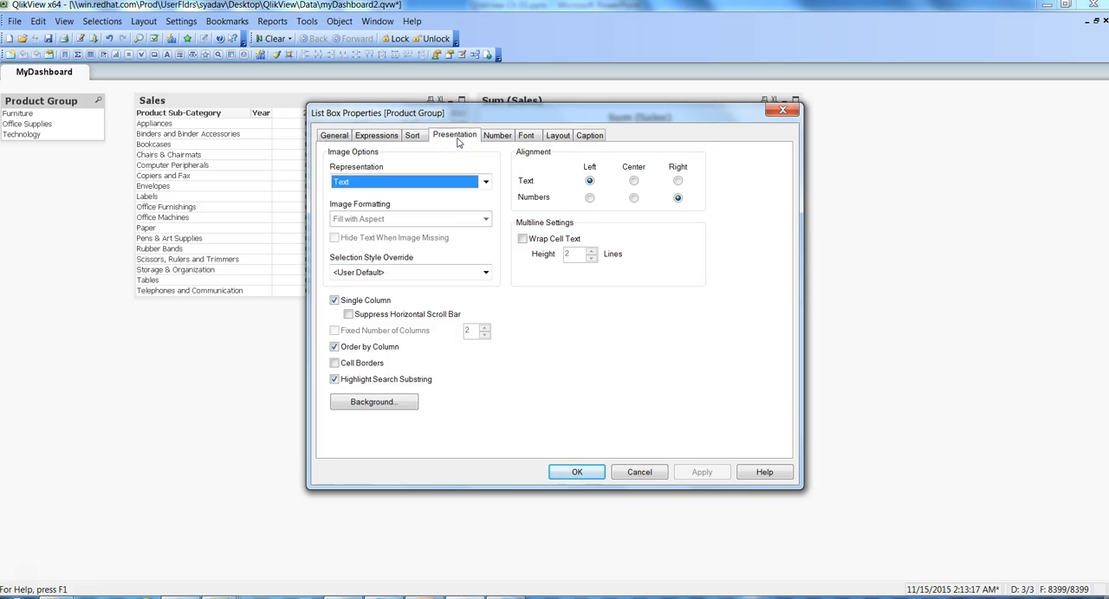
pyautogui.click(497, 136)
pyautogui.click(525, 137)
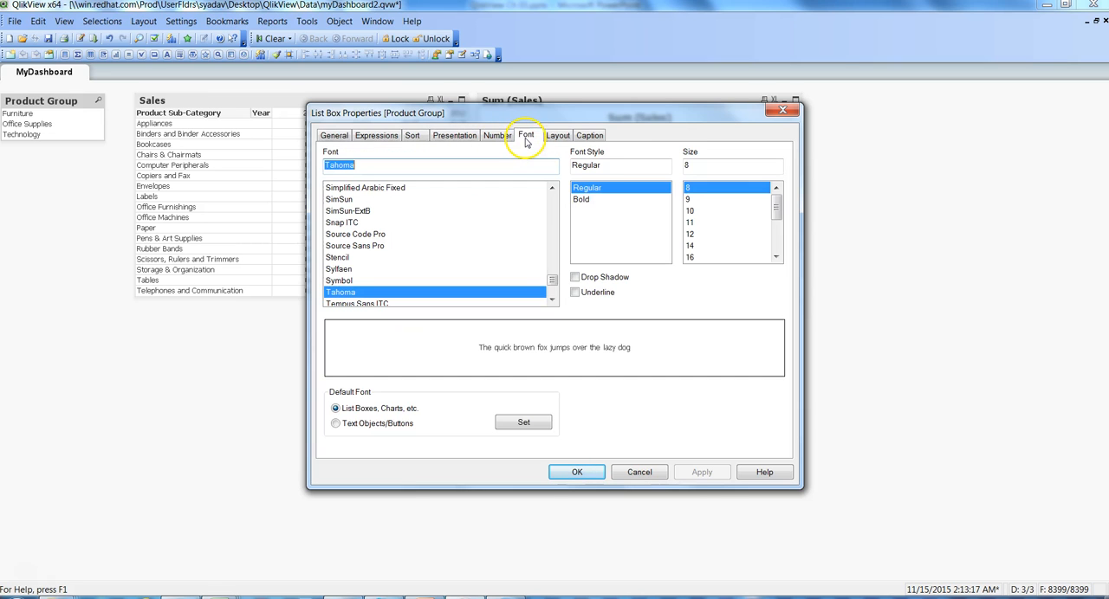
pyautogui.click(557, 136)
pyautogui.click(590, 136)
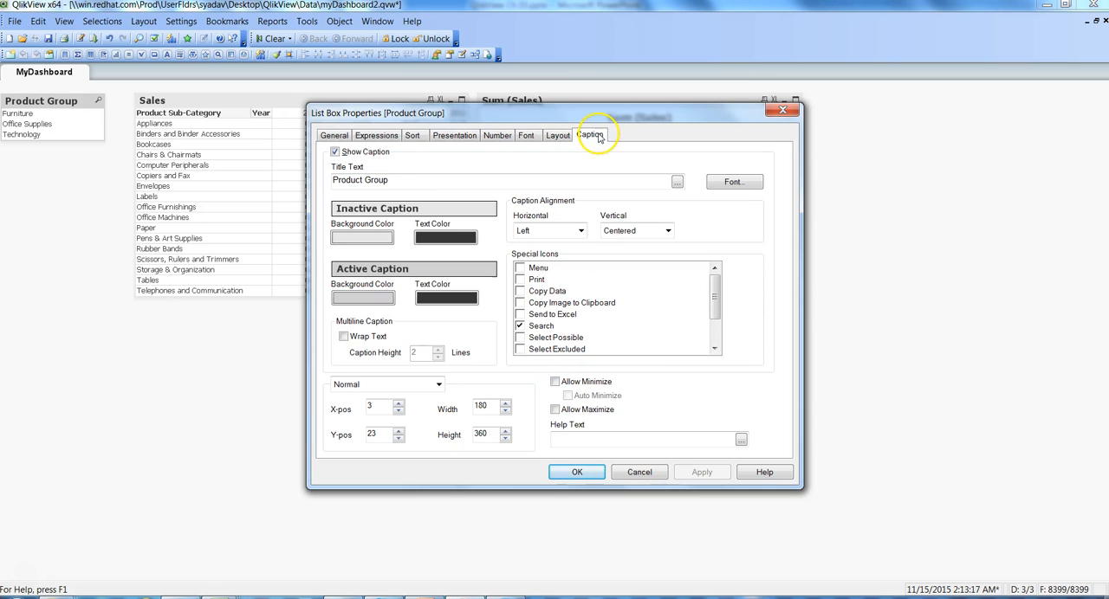
# Step: Set the Product Group list box font to Calibri, size 10, and apply it
pyautogui.click(526, 137)
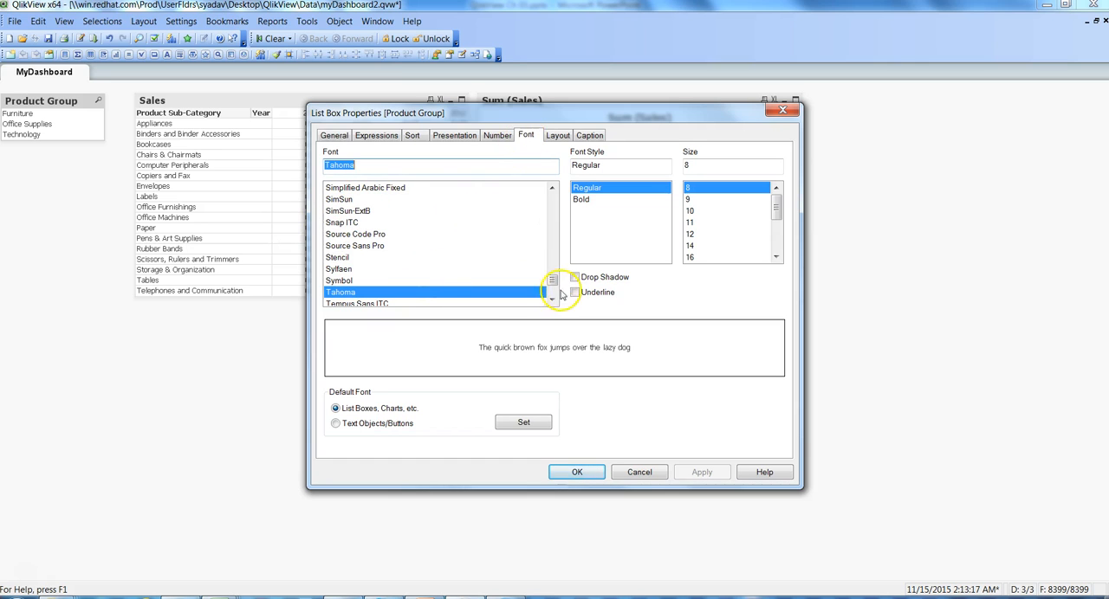
pyautogui.scroll(1, 554, 285)
pyautogui.moveTo(553, 284); pyautogui.dragTo(546, 220)
pyautogui.click(332, 295)
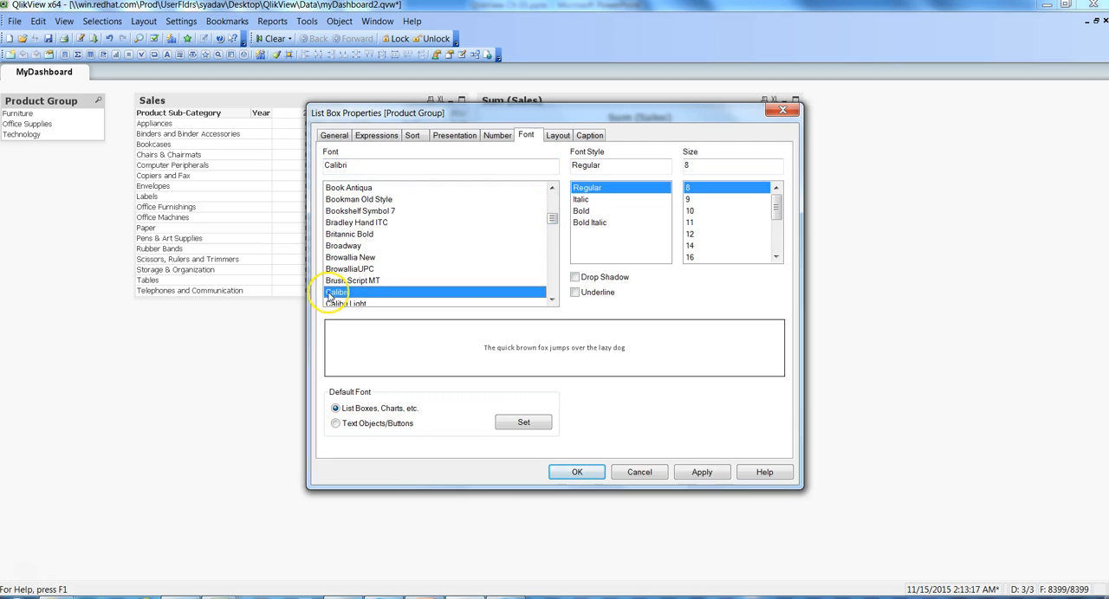
pyautogui.click(691, 211)
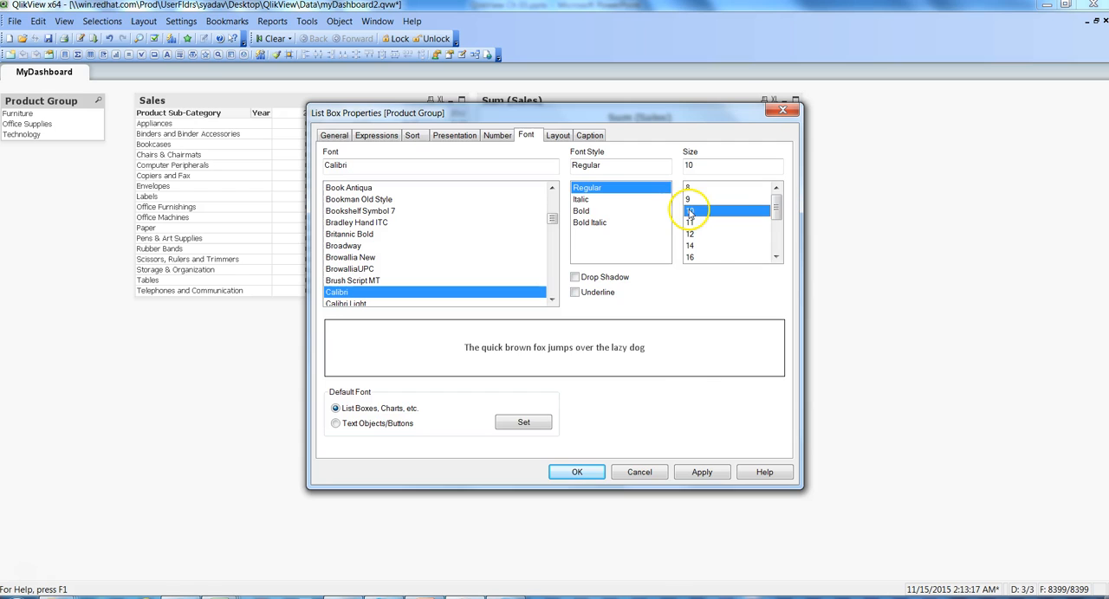
pyautogui.click(702, 474)
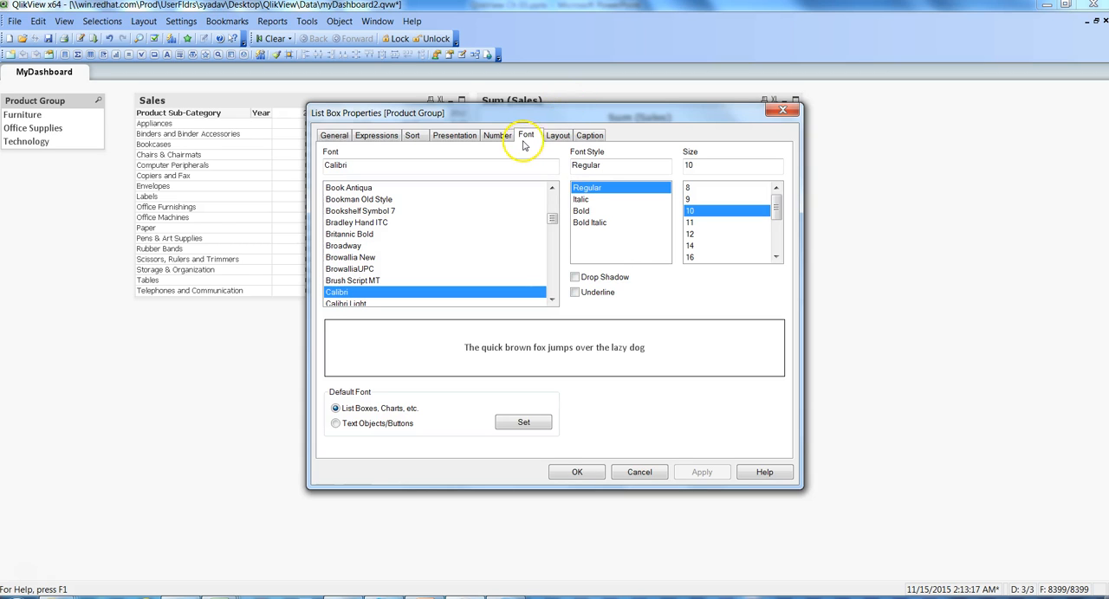
# Step: Set the Product Group list box's active caption background to a fixed bright blue (Red 0, Green 128, Blue 255)
pyautogui.click(593, 141)
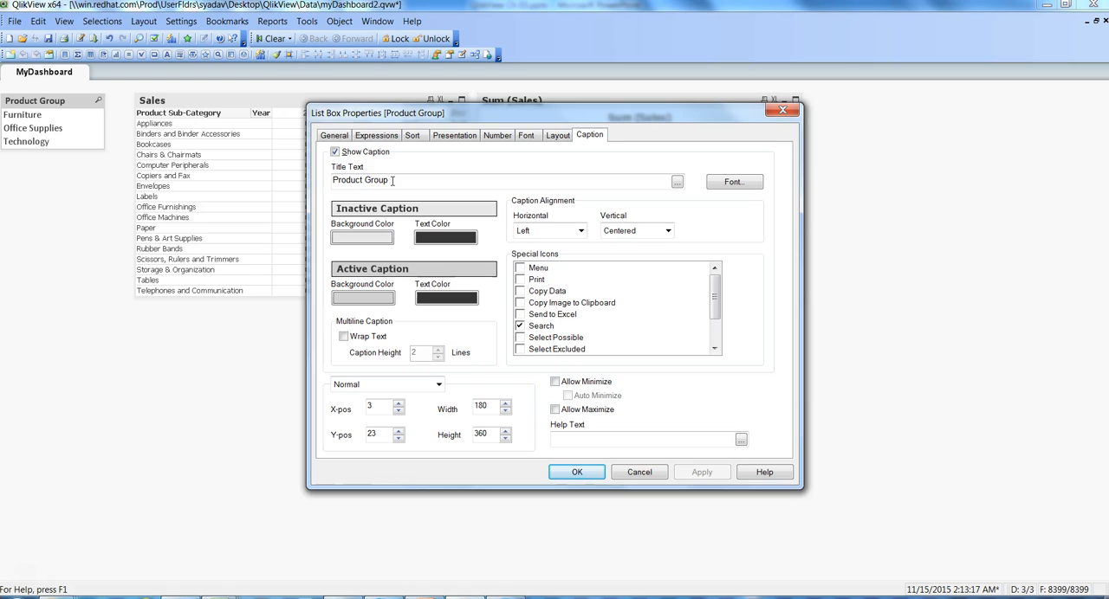
pyautogui.click(391, 181)
pyautogui.click(385, 180)
pyautogui.click(369, 300)
pyautogui.click(369, 300)
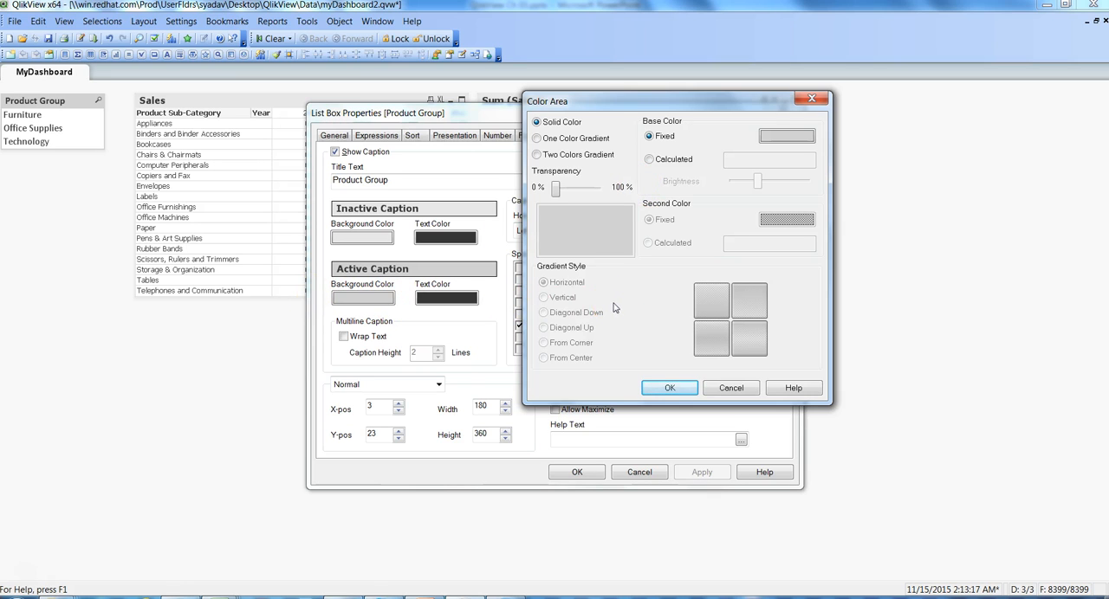
pyautogui.click(787, 136)
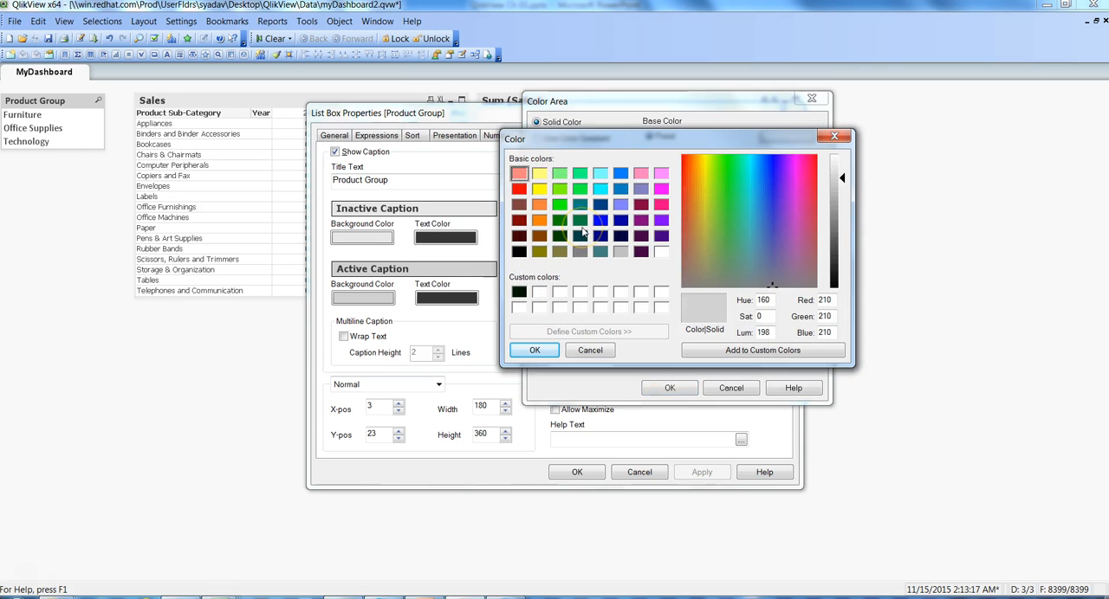
pyautogui.click(620, 174)
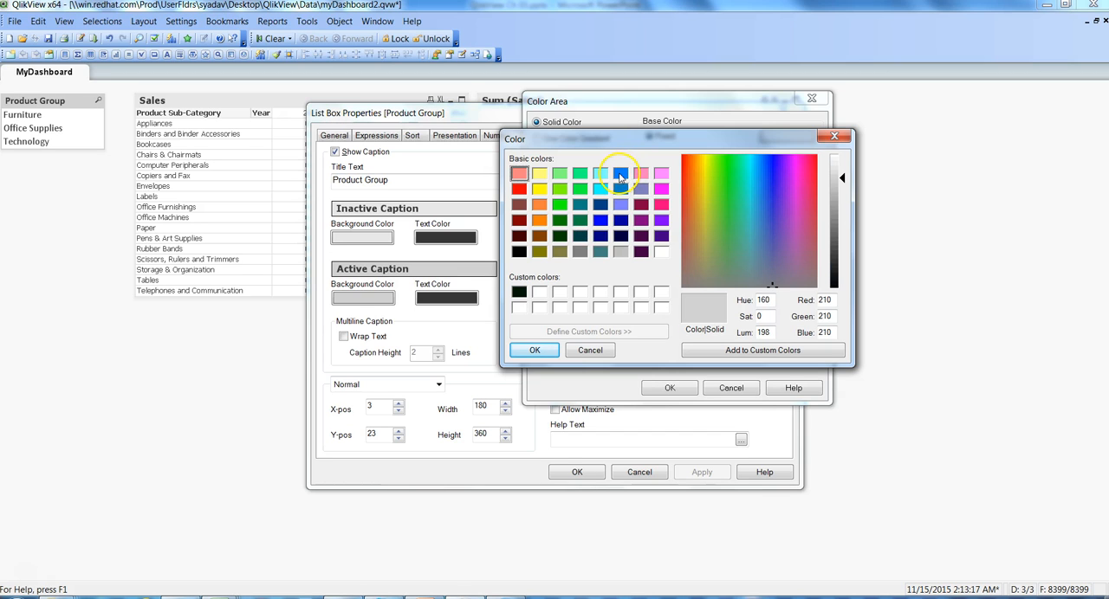
pyautogui.click(534, 349)
pyautogui.click(658, 393)
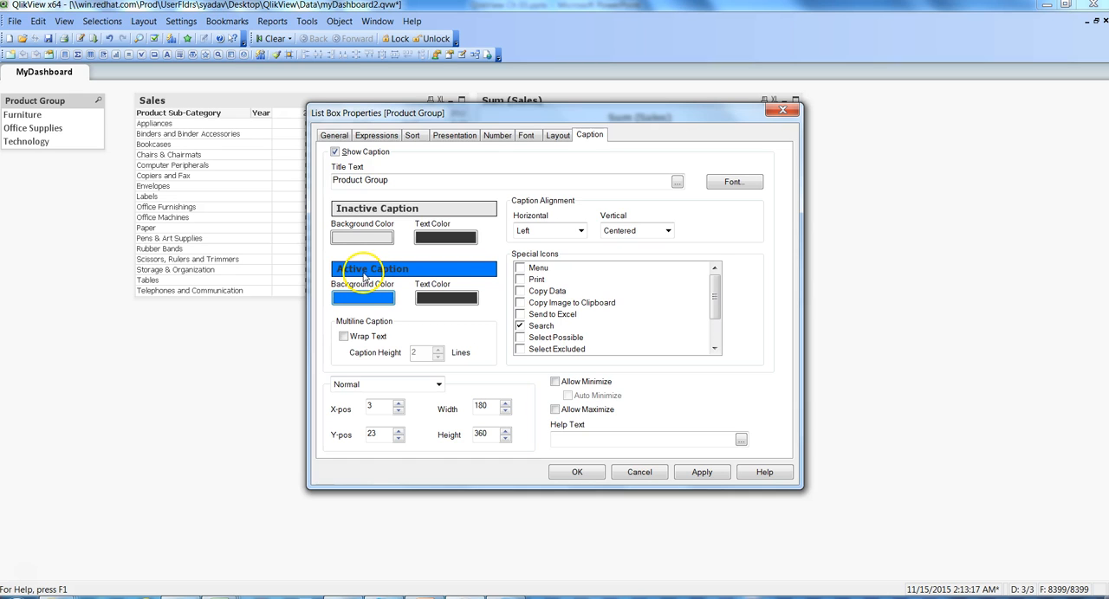
# Step: Set the list box's active caption text color to white, apply it and confirm the properties
pyautogui.click(446, 298)
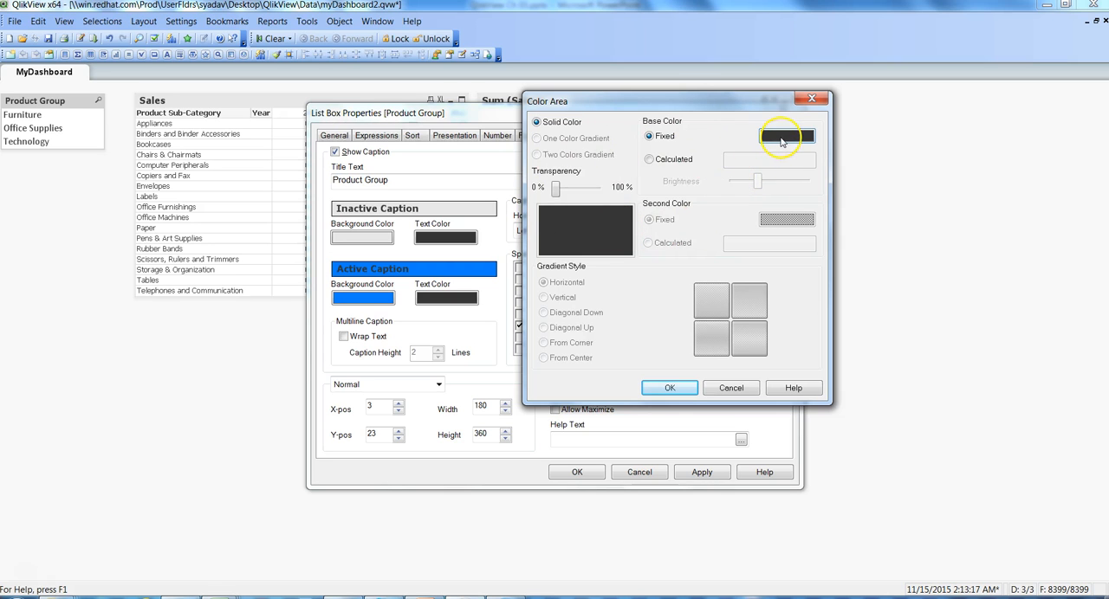
pyautogui.click(781, 136)
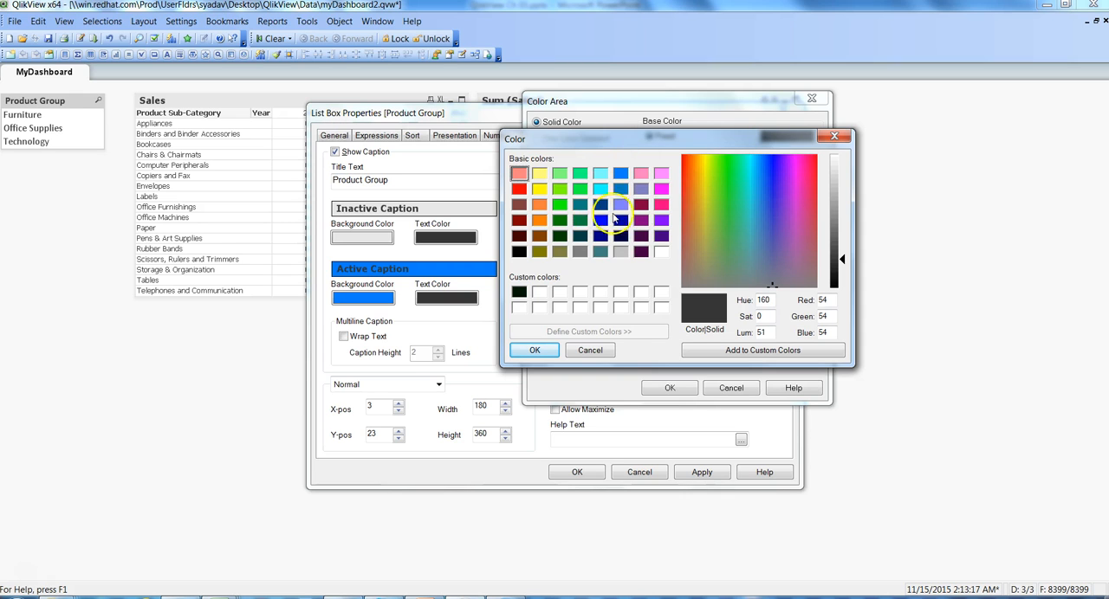
pyautogui.click(539, 292)
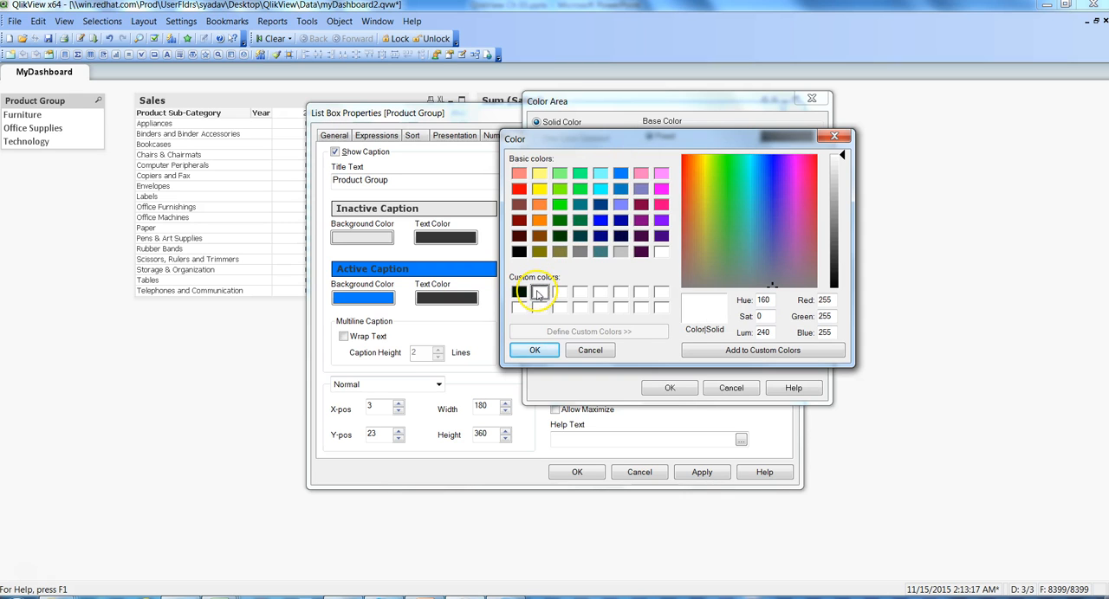
pyautogui.click(534, 351)
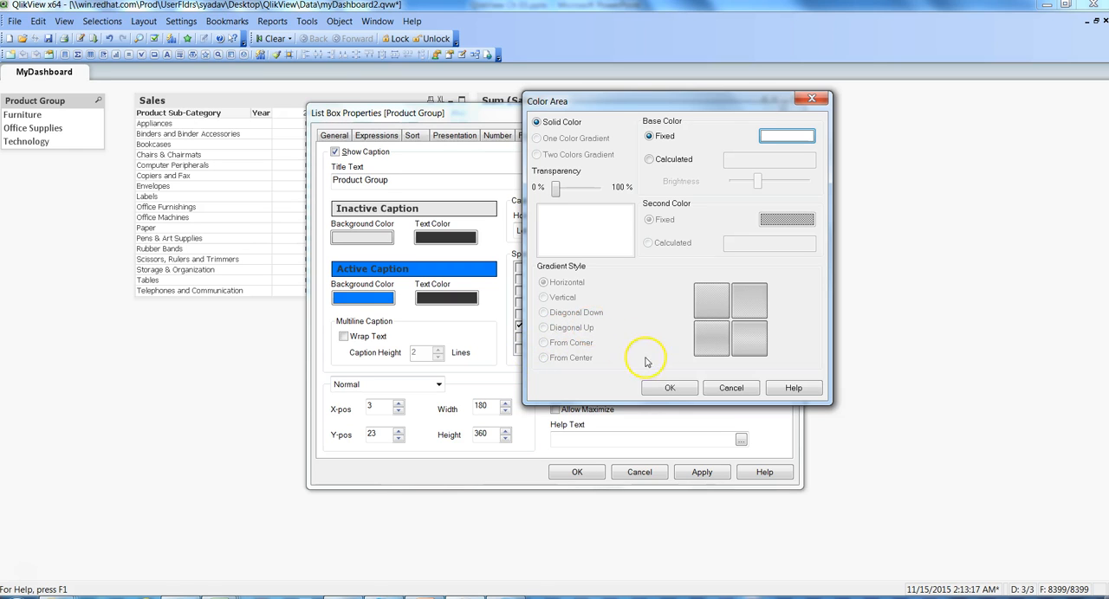
pyautogui.click(664, 389)
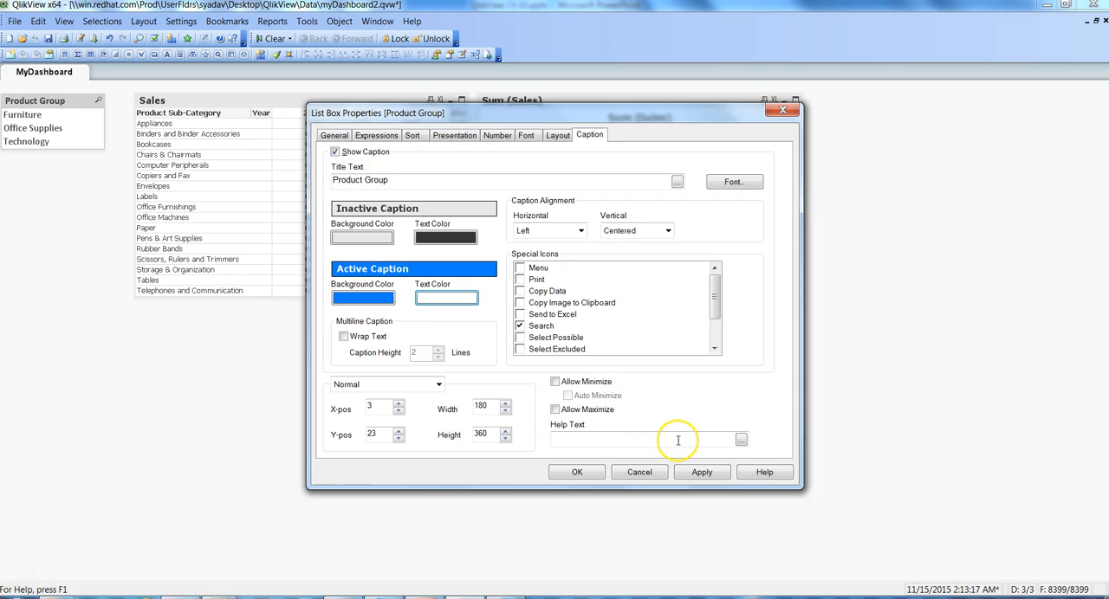
pyautogui.click(704, 473)
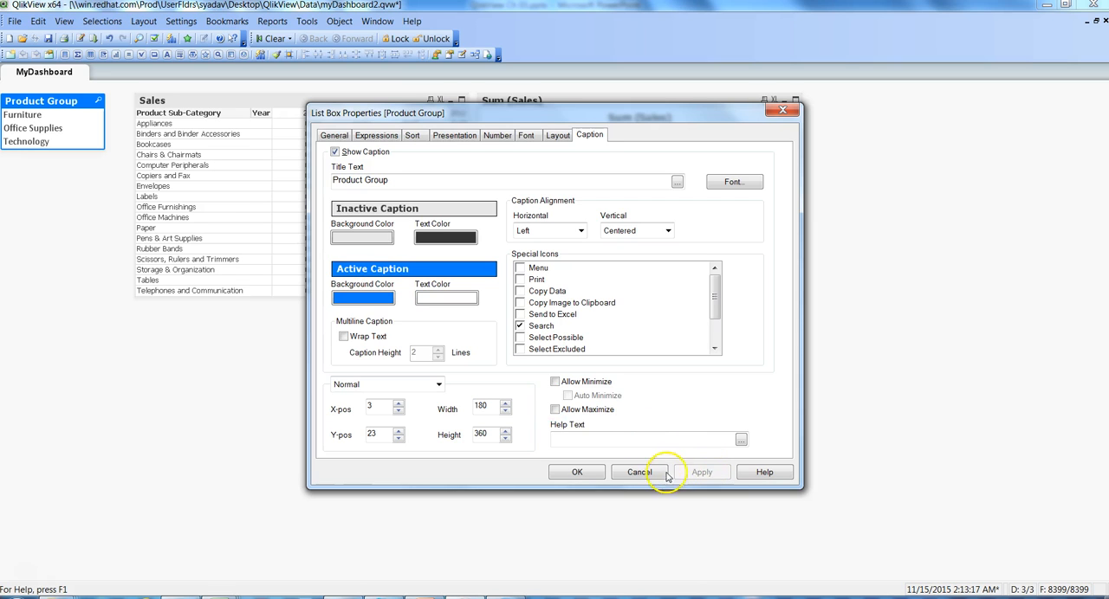
pyautogui.click(593, 473)
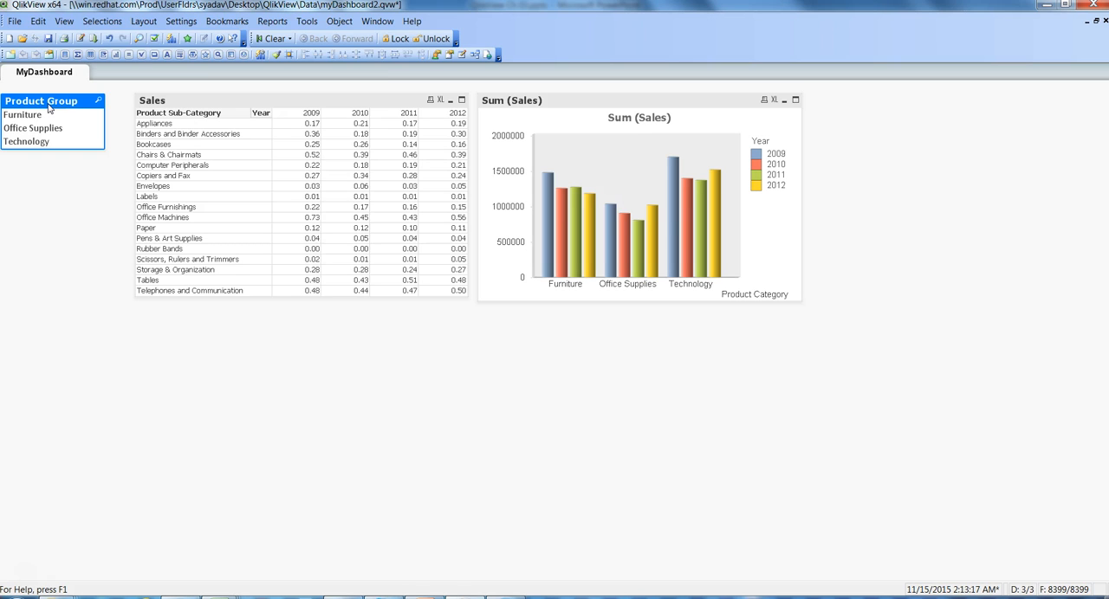
# Step: Copy the Product Group list box's formatting to the Sales table with the Format Painter Tool and activate the table
pyautogui.click(106, 171)
pyautogui.click(192, 102)
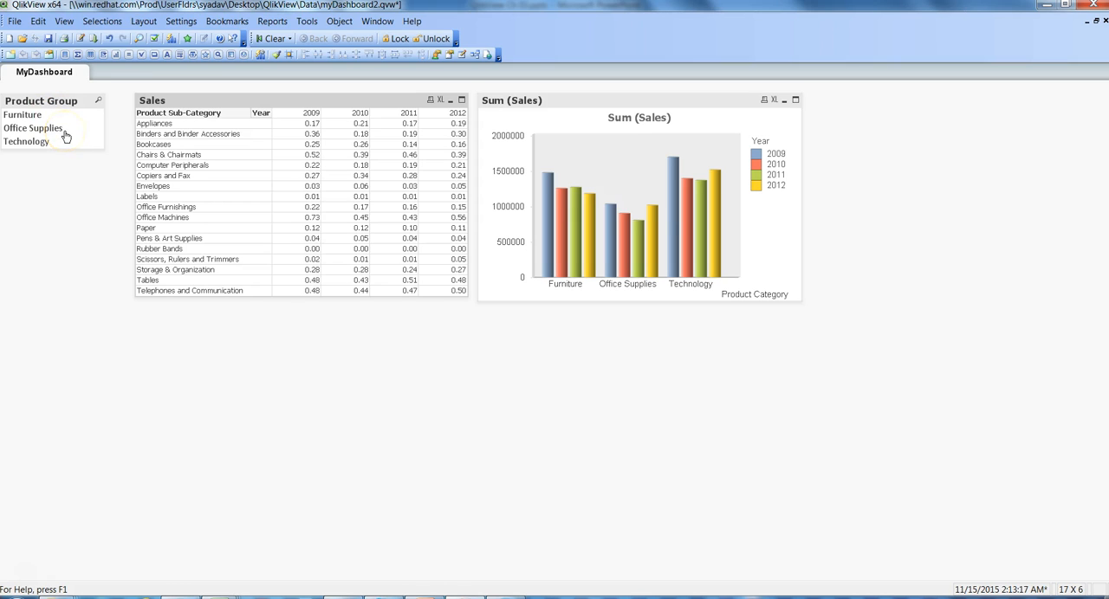
pyautogui.click(52, 105)
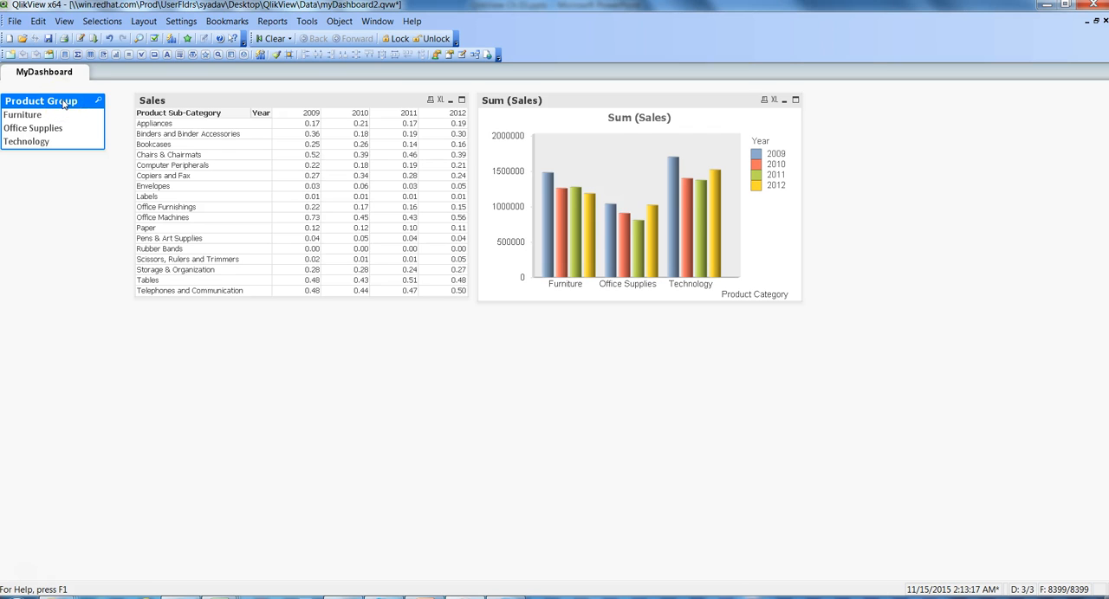
pyautogui.click(276, 56)
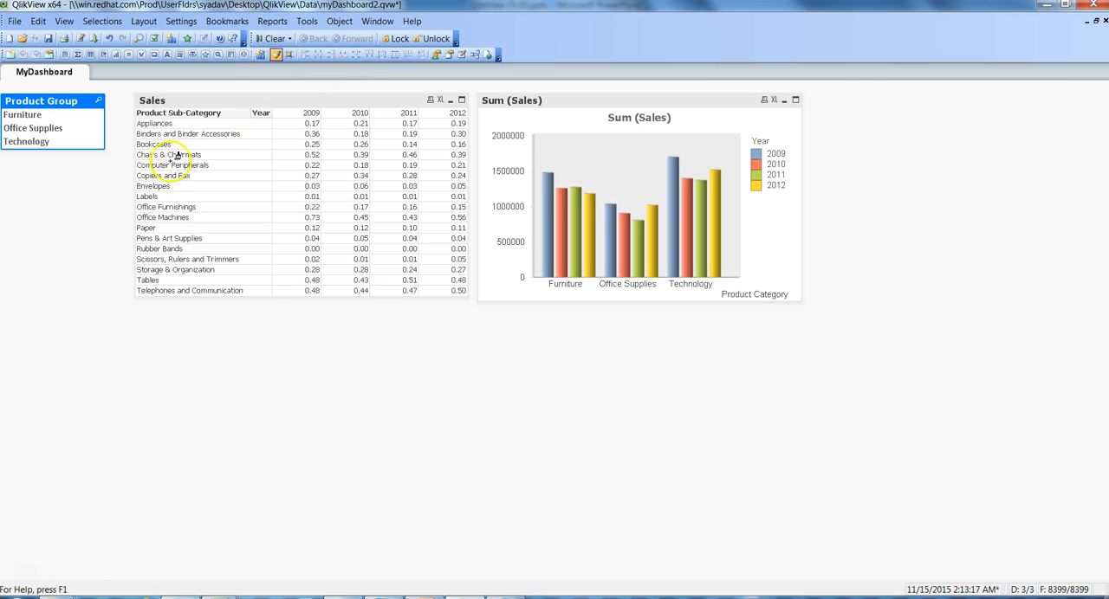
pyautogui.click(261, 105)
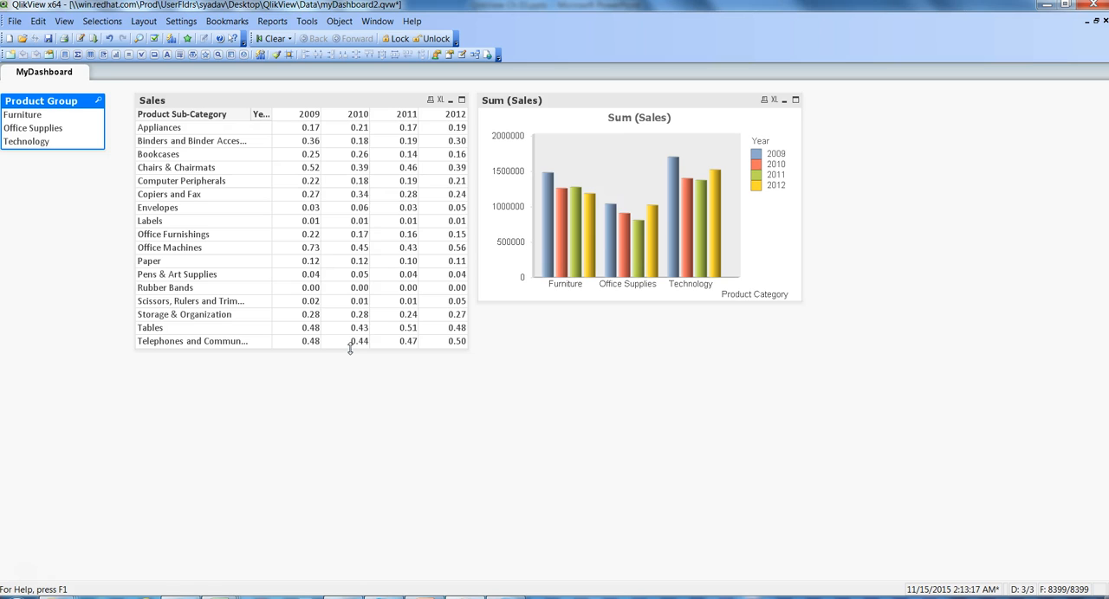
pyautogui.click(195, 101)
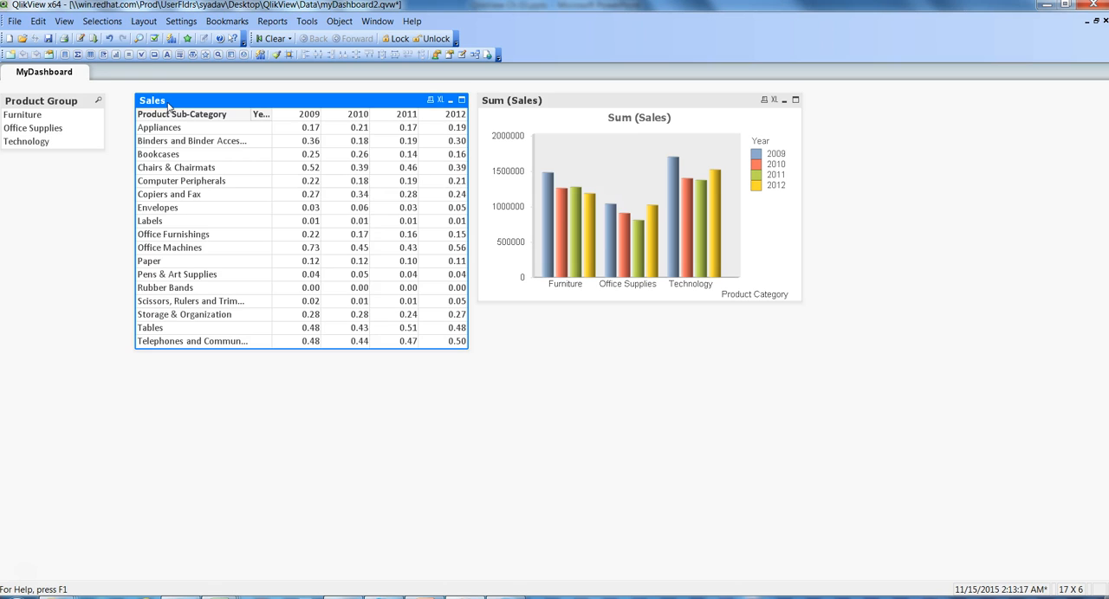
# Step: Open the Sales table's chart properties at the style settings
pyautogui.click(206, 102)
pyautogui.rightClick(207, 102)
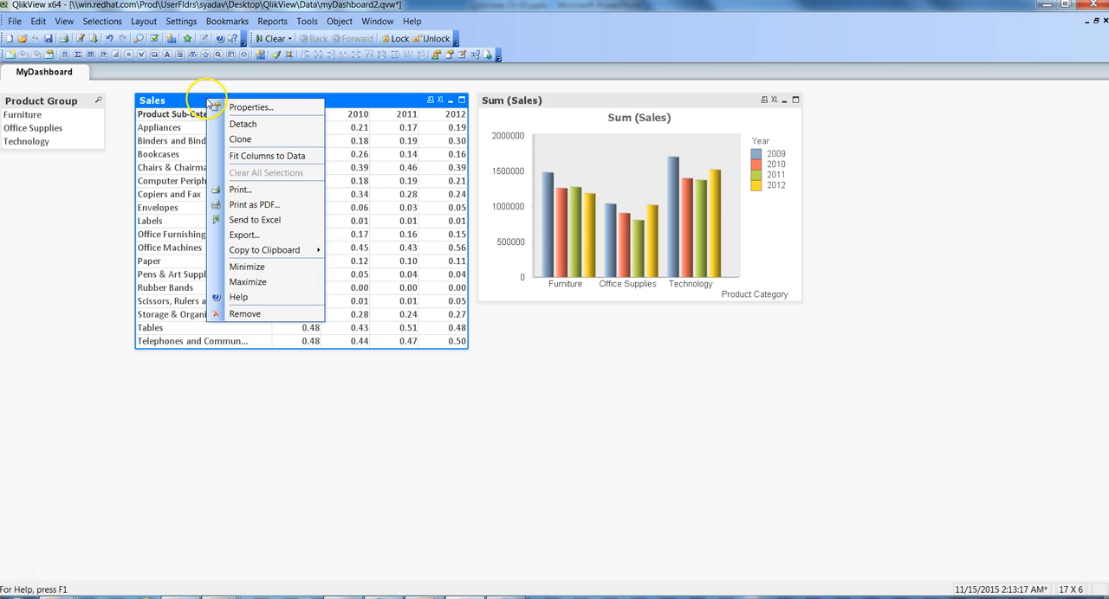
pyautogui.click(245, 114)
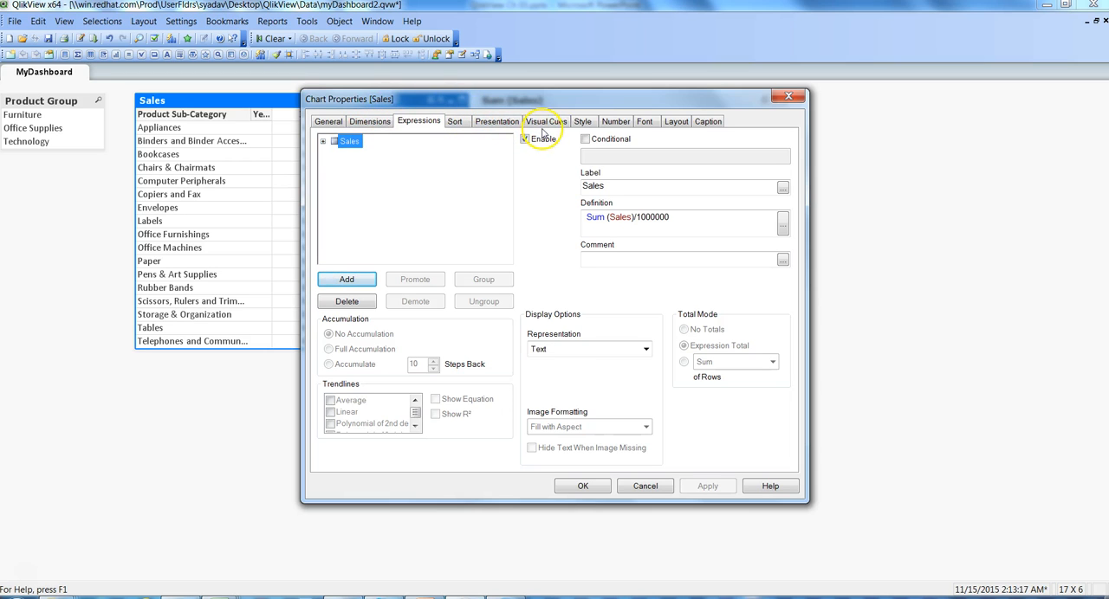
pyautogui.click(586, 126)
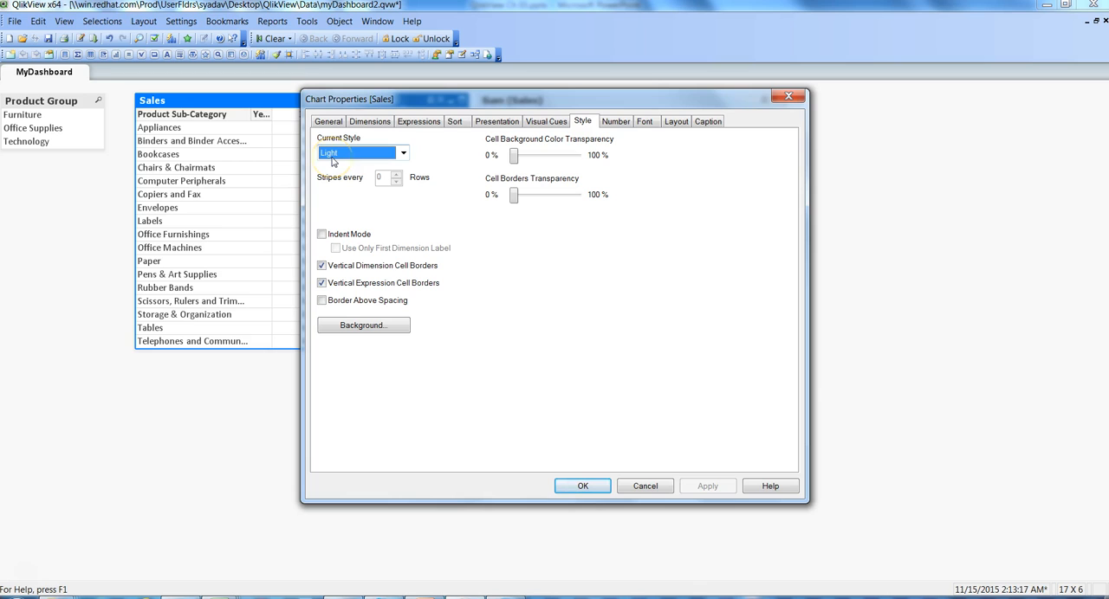
# Step: Try the Basic and Table 1 styles on the Sales table, moving the properties dialog clear of the table
pyautogui.click(402, 153)
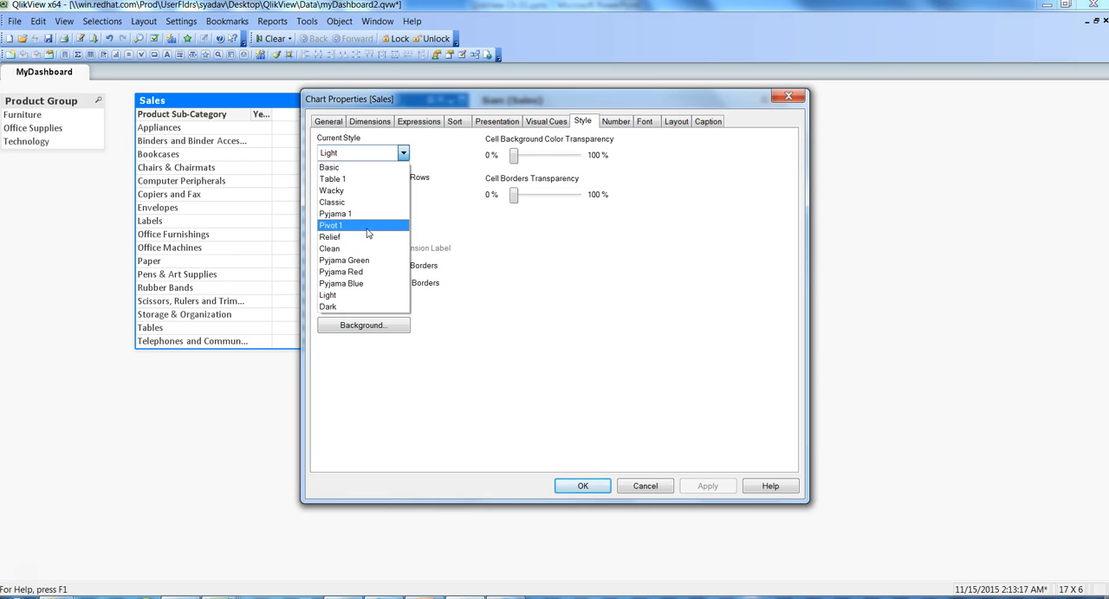
pyautogui.click(339, 168)
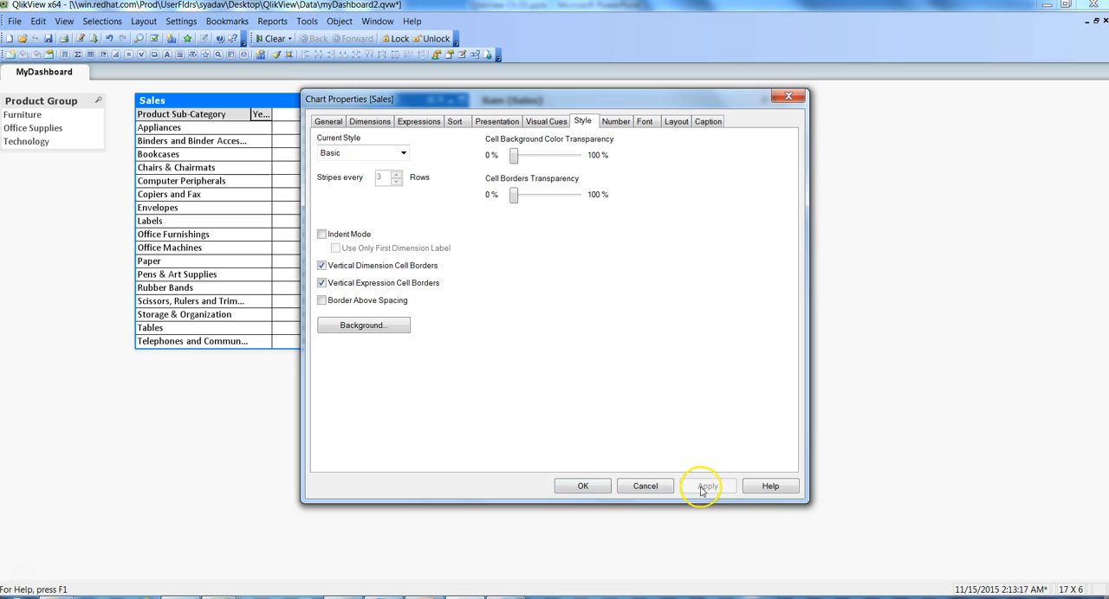
pyautogui.moveTo(460, 102); pyautogui.dragTo(679, 121)
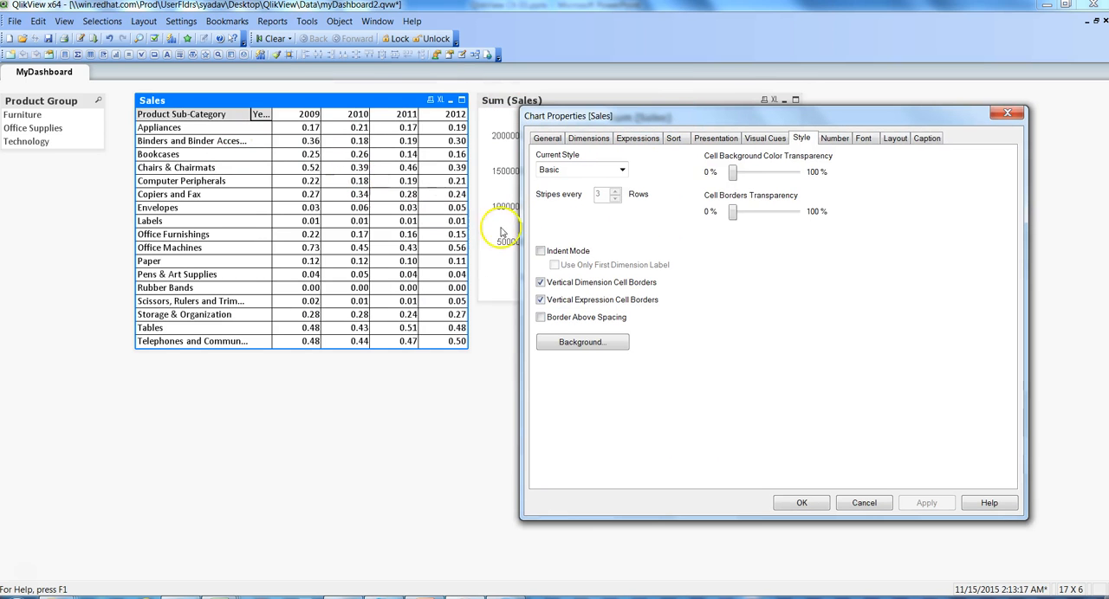
pyautogui.click(623, 169)
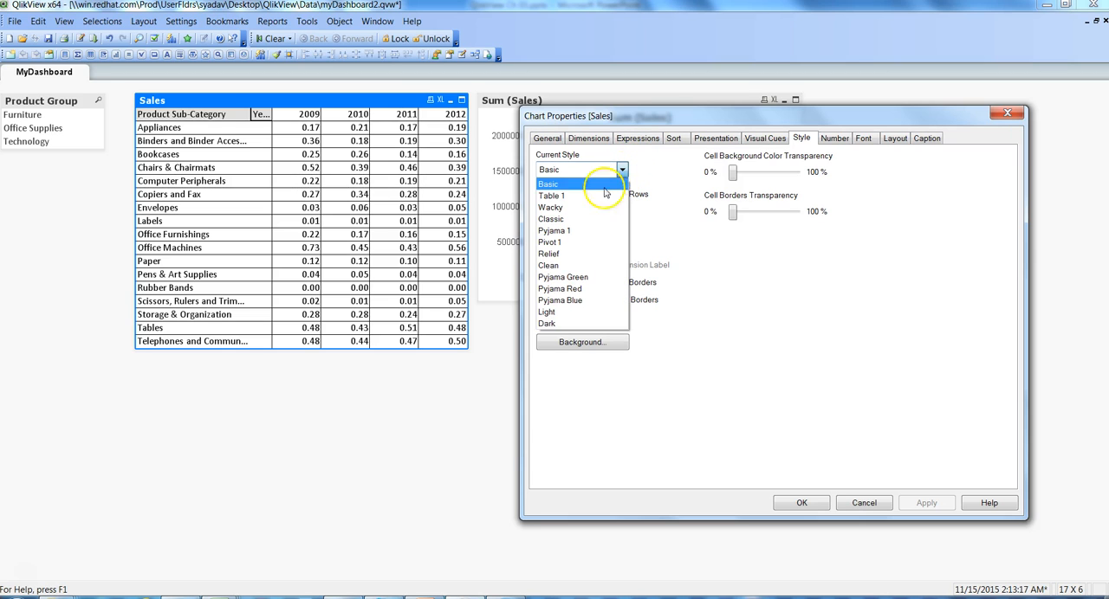
pyautogui.click(594, 187)
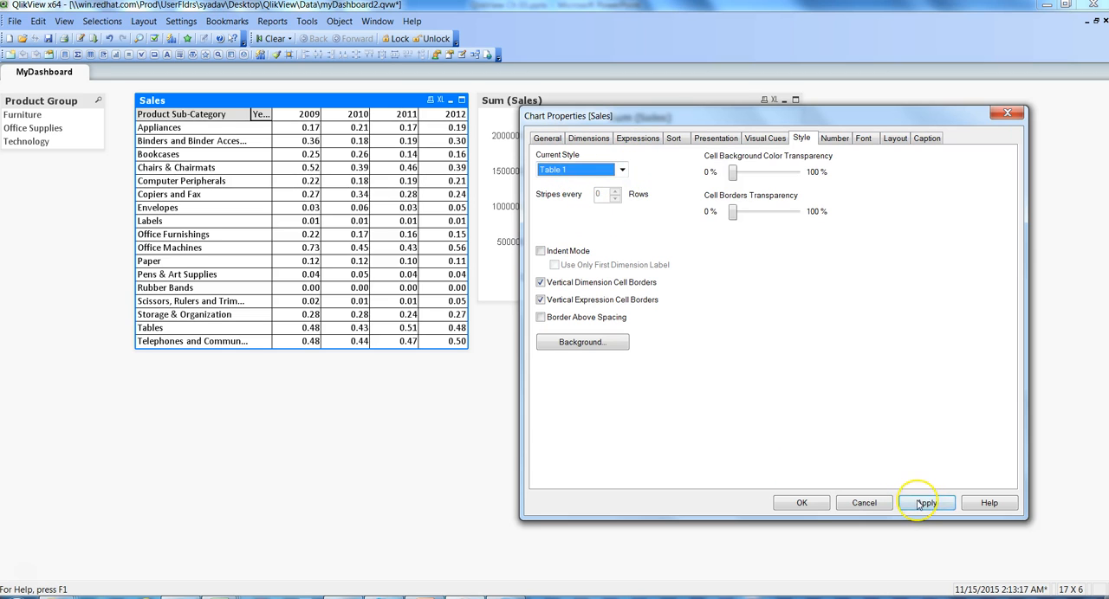
pyautogui.click(924, 503)
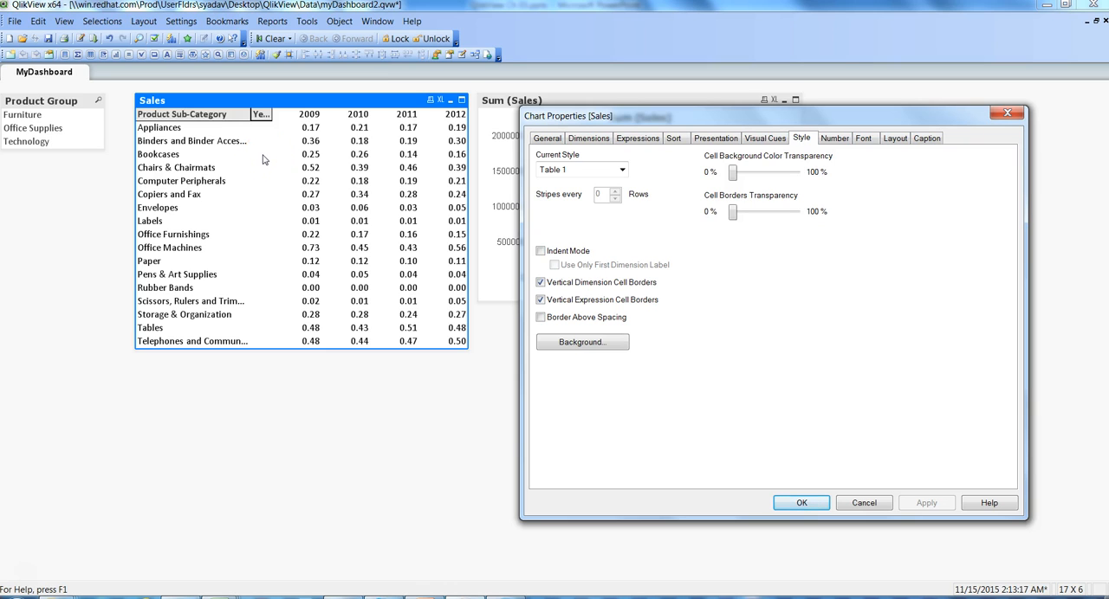
# Step: Try the Wacky and Classic styles on the Sales table, applying each one
pyautogui.click(622, 171)
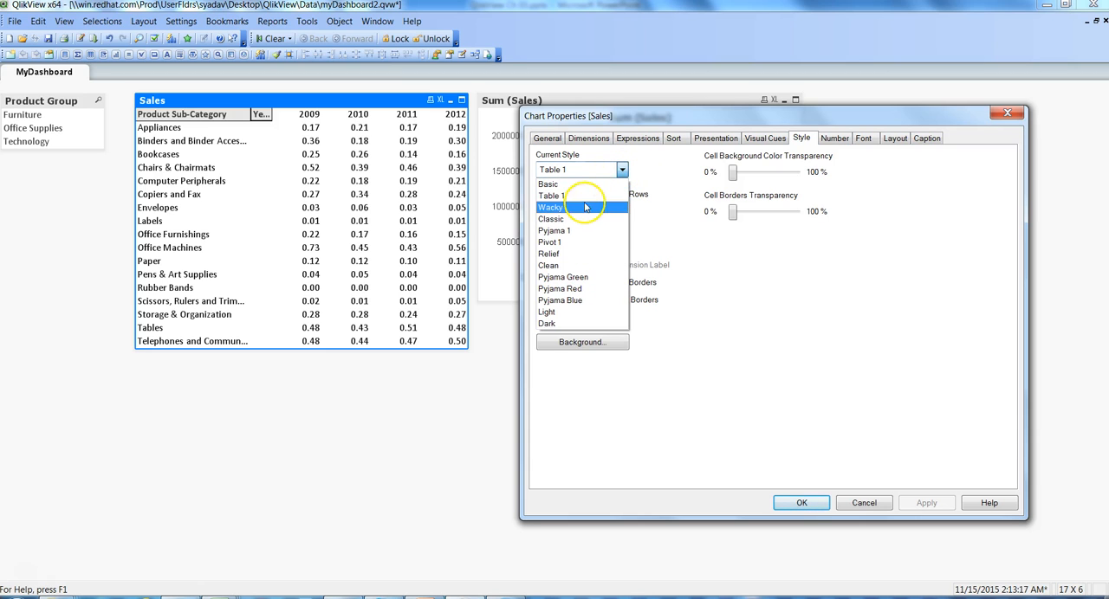
pyautogui.click(585, 207)
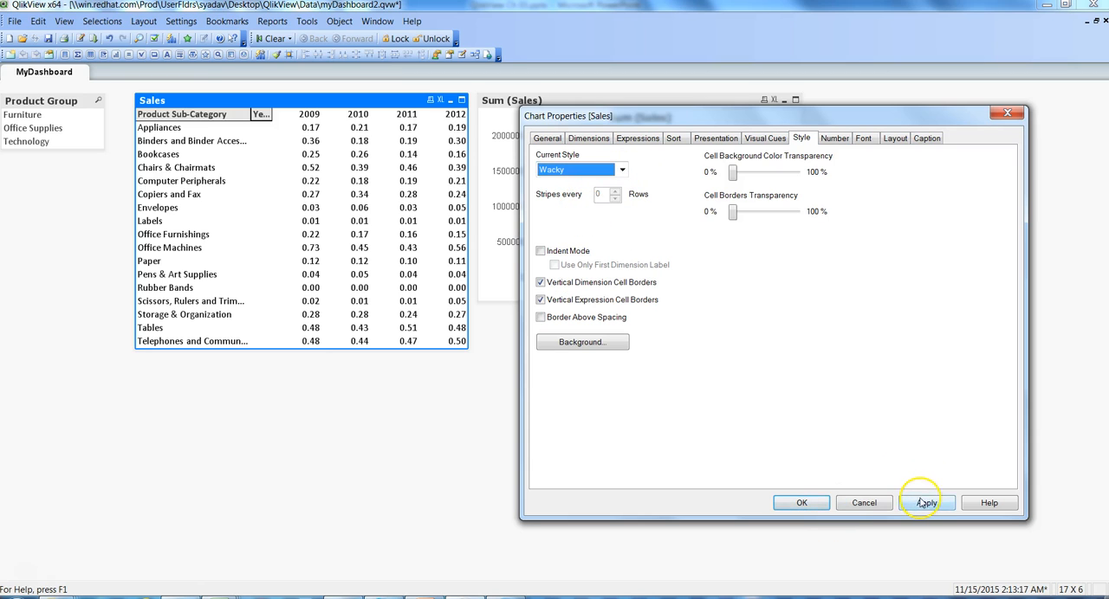
pyautogui.click(925, 502)
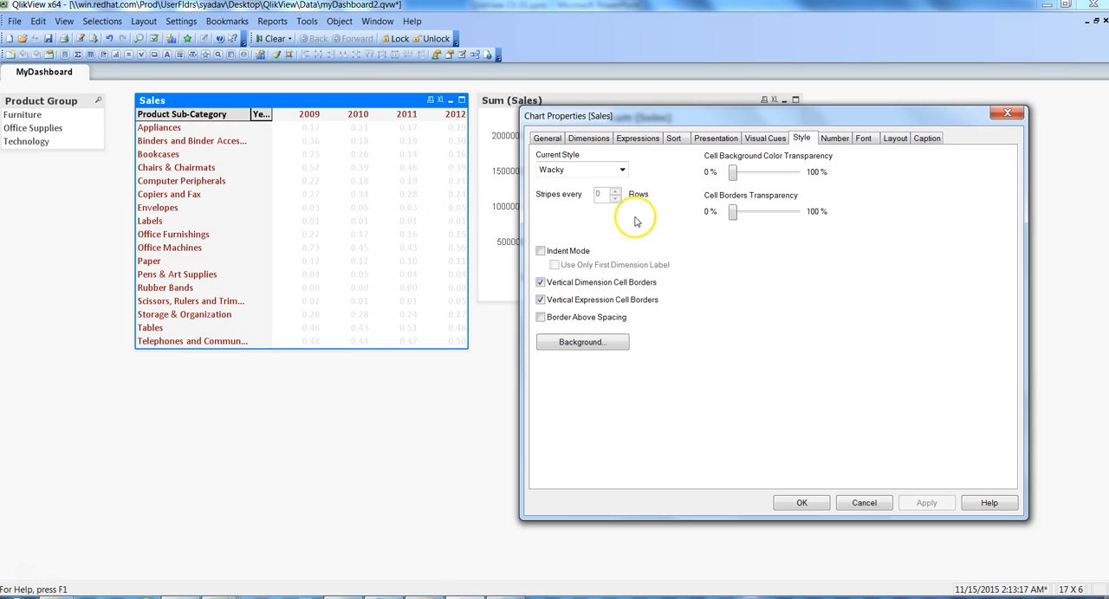
pyautogui.click(622, 171)
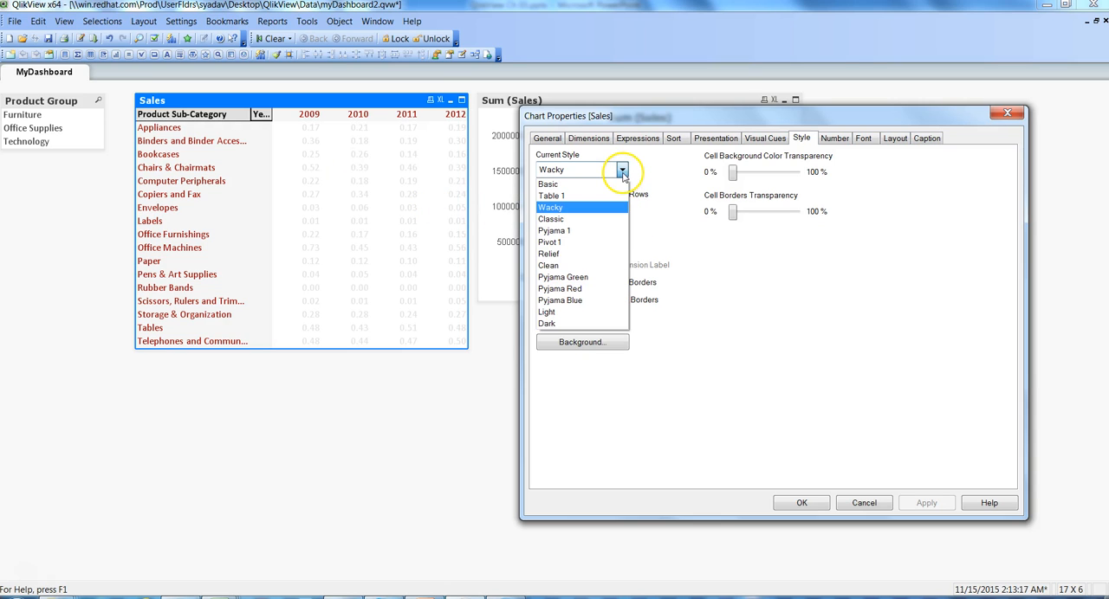
pyautogui.click(552, 221)
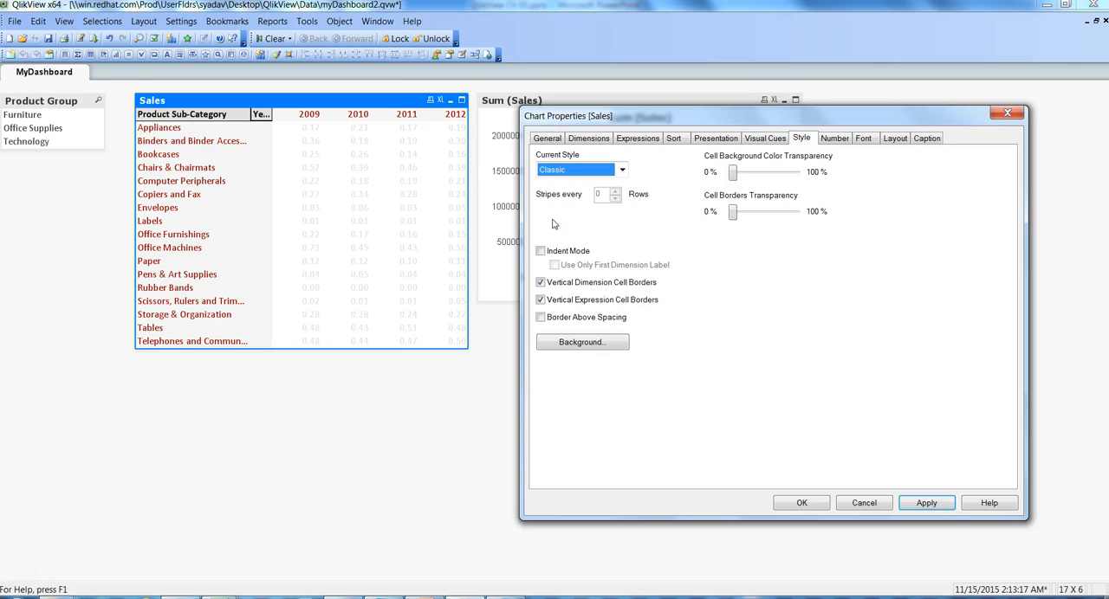
pyautogui.click(926, 503)
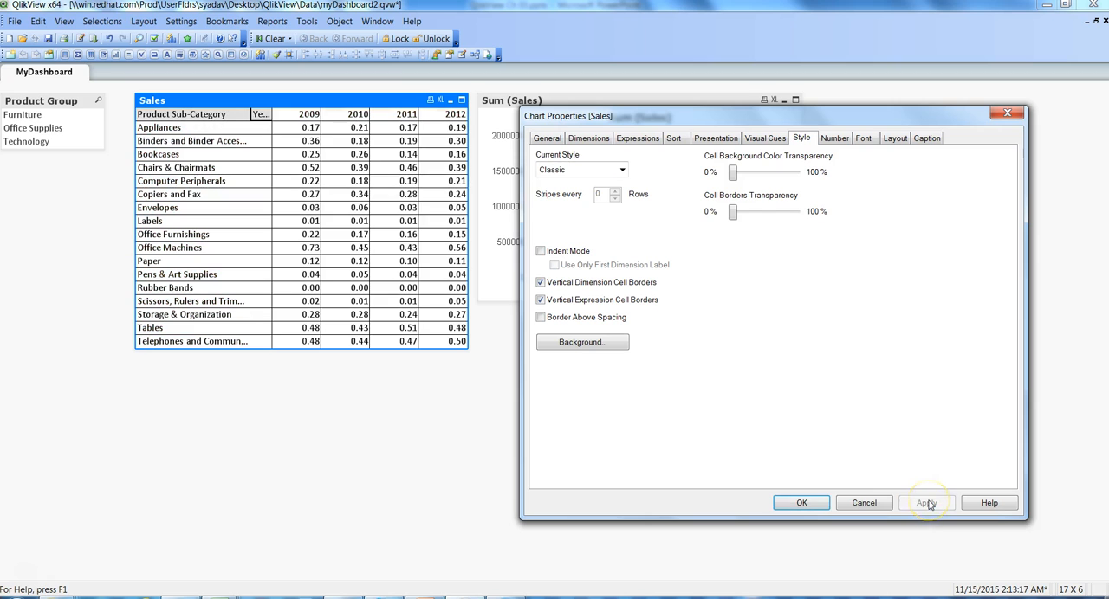
# Step: Set the Sales table's style to Pyjama Blue and apply it
pyautogui.click(622, 171)
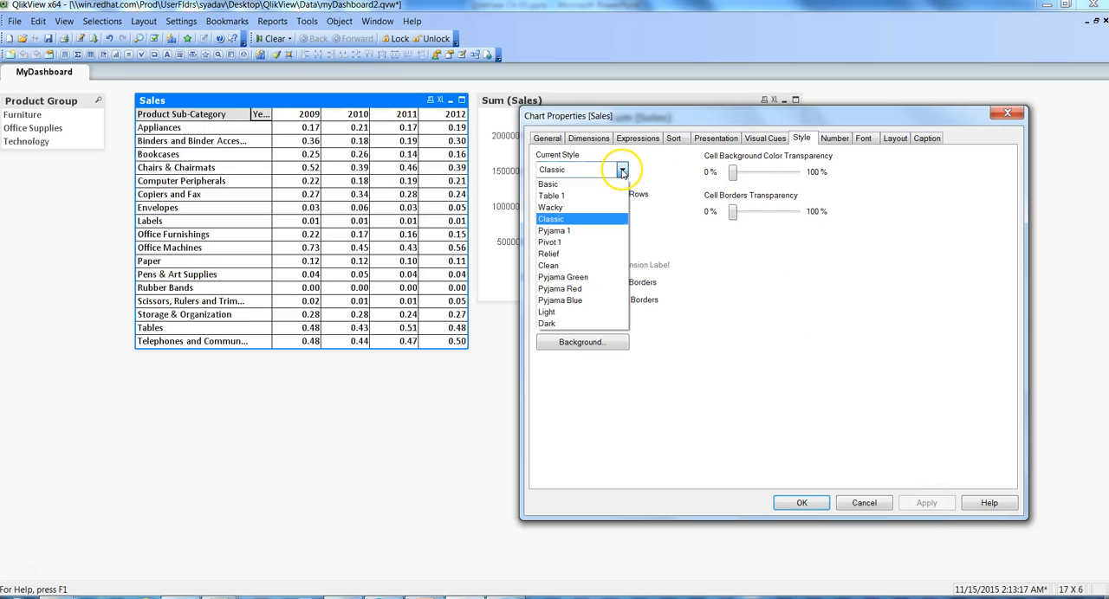
pyautogui.click(572, 300)
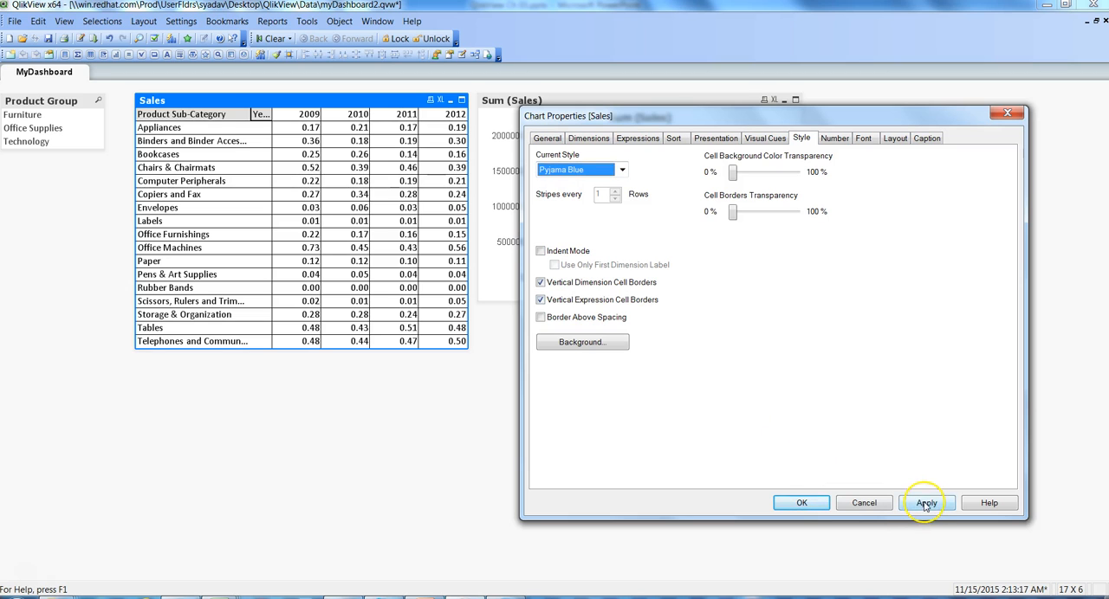
pyautogui.click(926, 504)
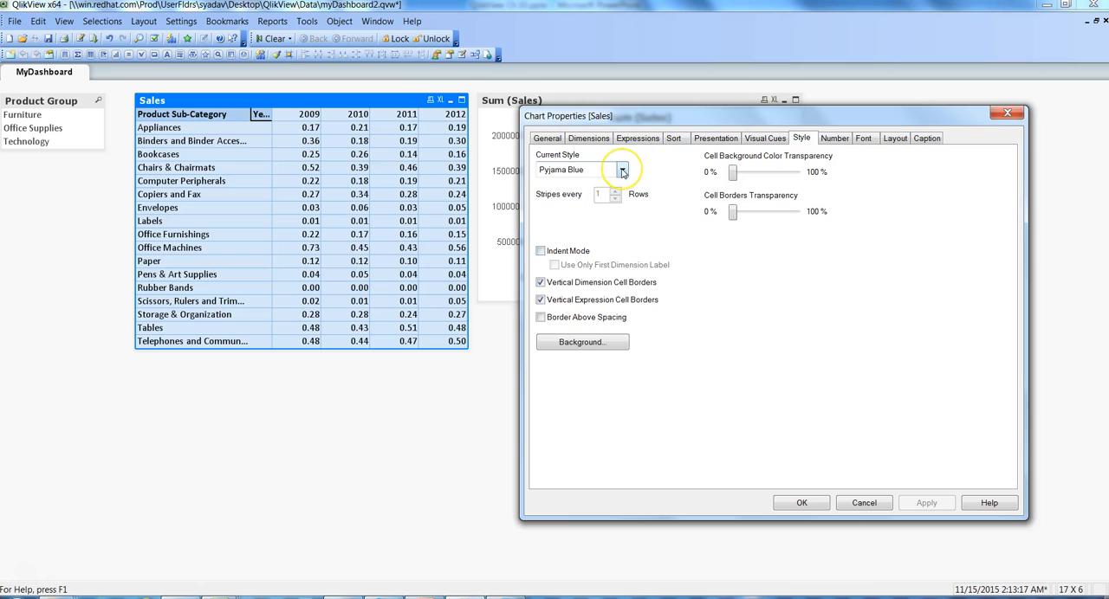
# Step: Try the Pyjama Red style on the Sales table and apply it
pyautogui.click(622, 171)
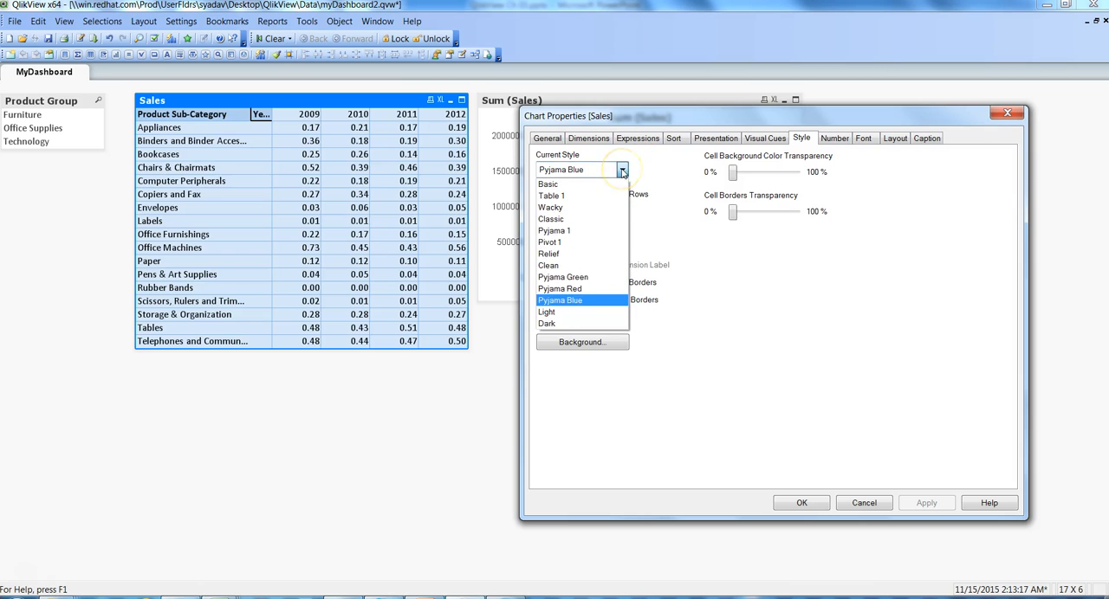
pyautogui.click(569, 289)
pyautogui.click(923, 504)
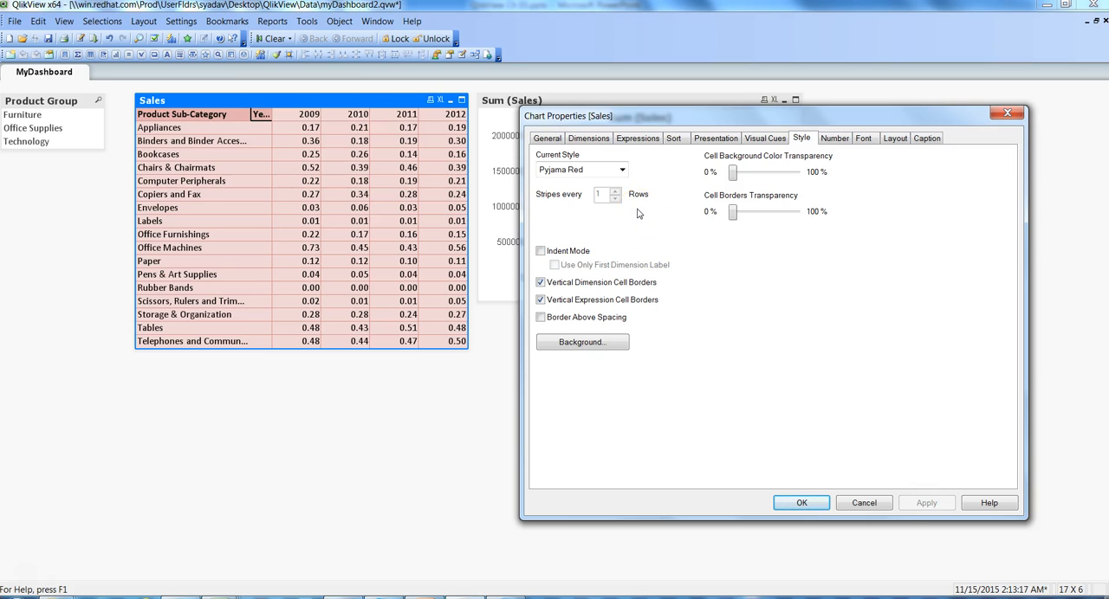
# Step: Set the Sales table's style to Pyjama Green, apply it and close the chart properties
pyautogui.click(622, 169)
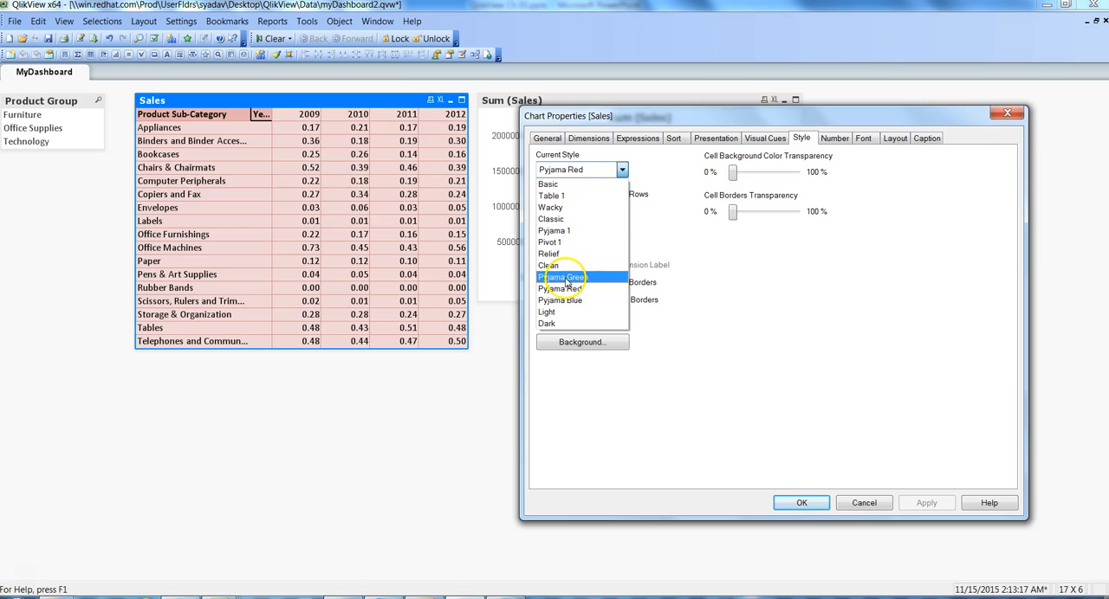
pyautogui.click(565, 277)
pyautogui.click(926, 505)
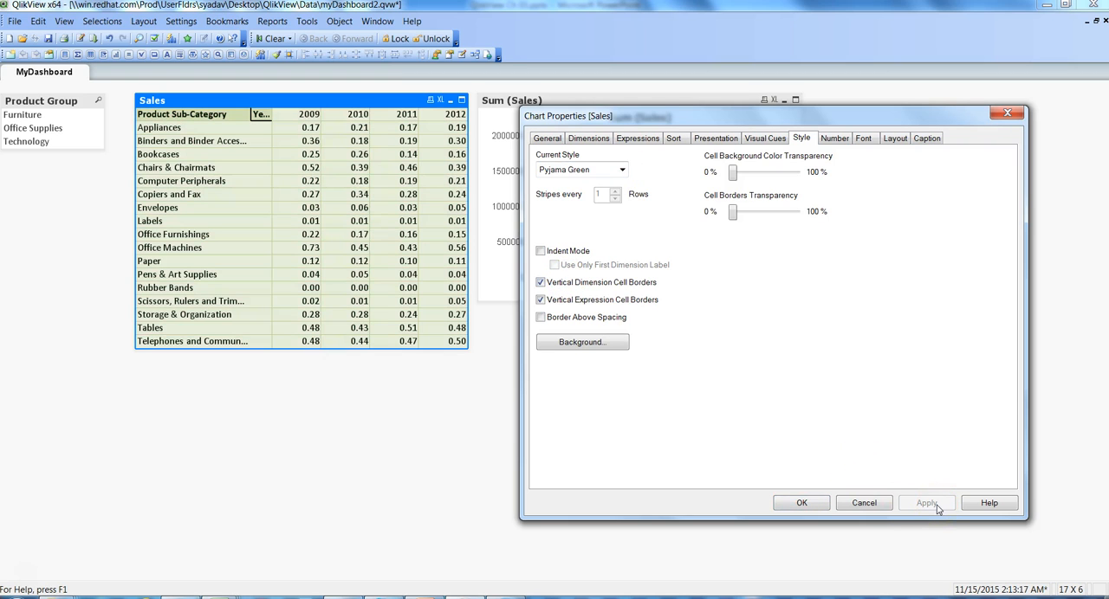
pyautogui.click(817, 504)
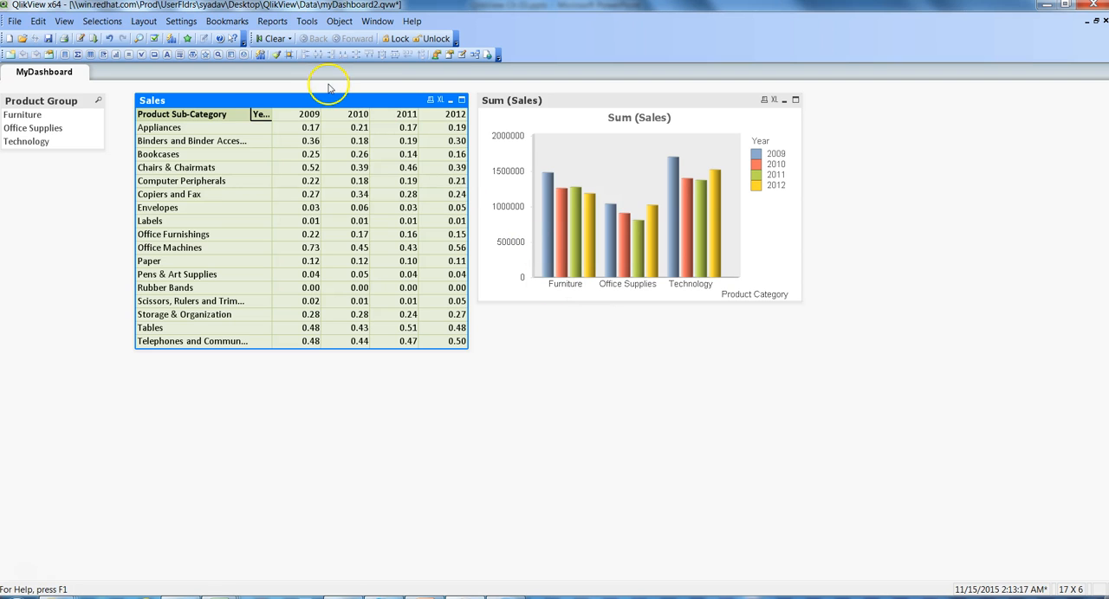
# Step: Enable Show Partial Sums for Product Sub-Category in the Sales table's presentation settings and apply it
pyautogui.rightClick(302, 106)
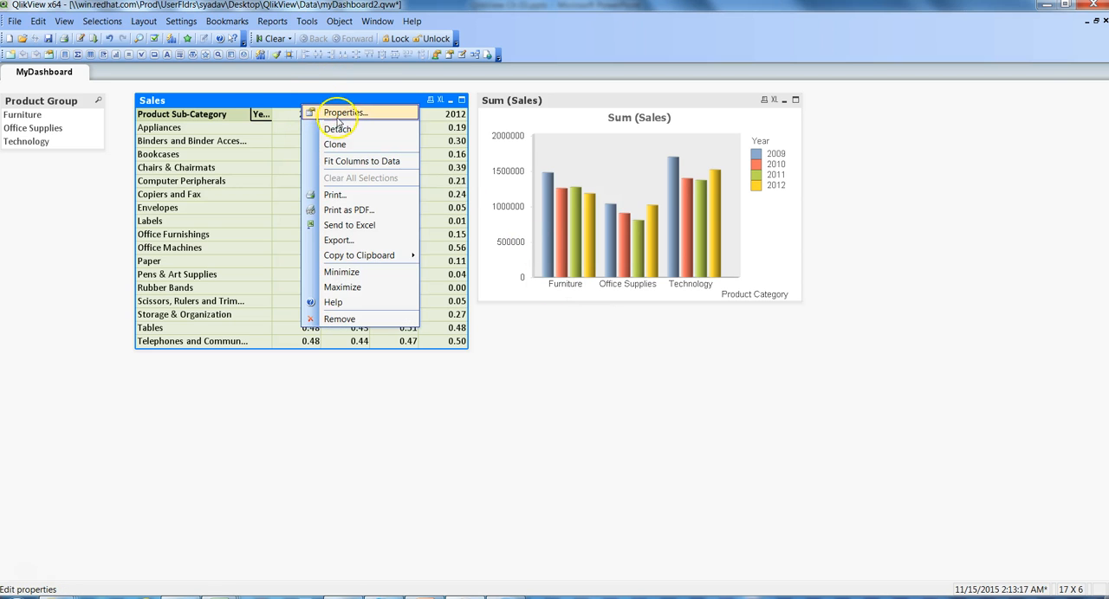
pyautogui.click(341, 113)
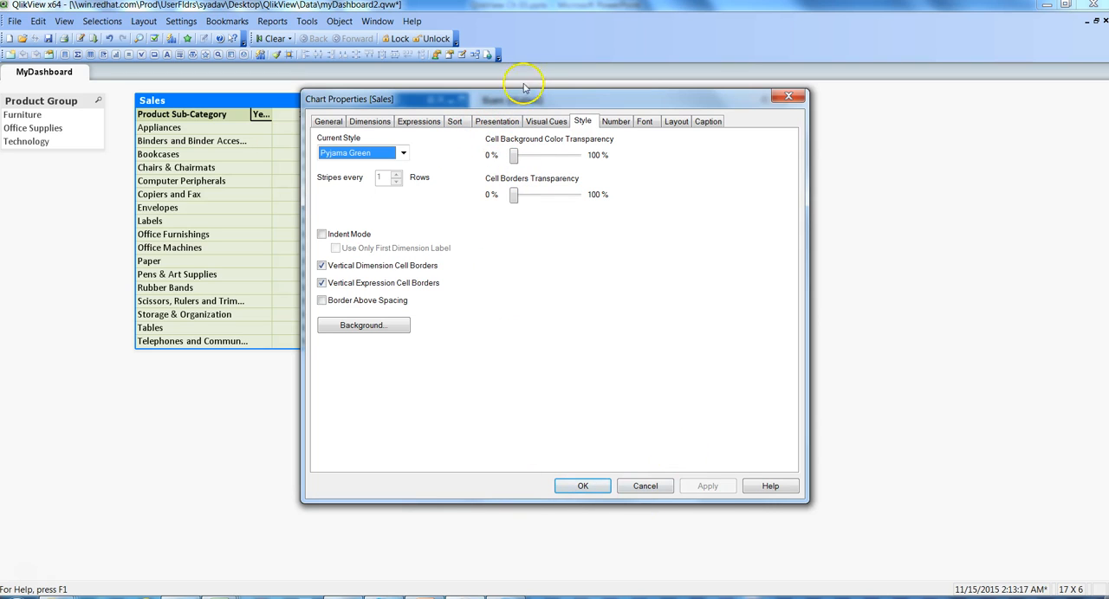
pyautogui.click(489, 124)
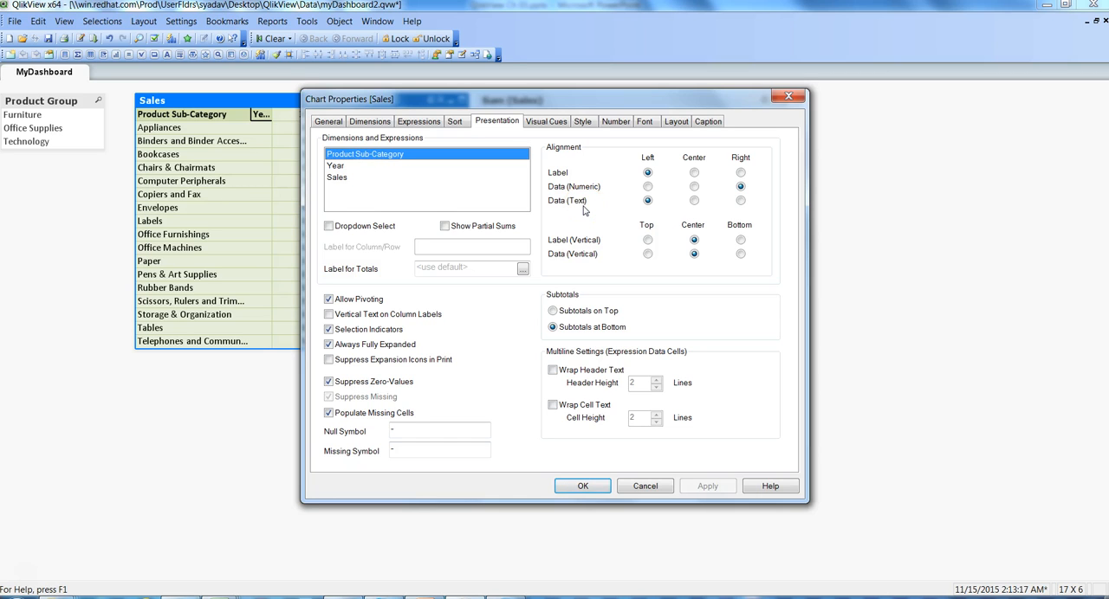
pyautogui.moveTo(584, 97); pyautogui.dragTo(781, 127)
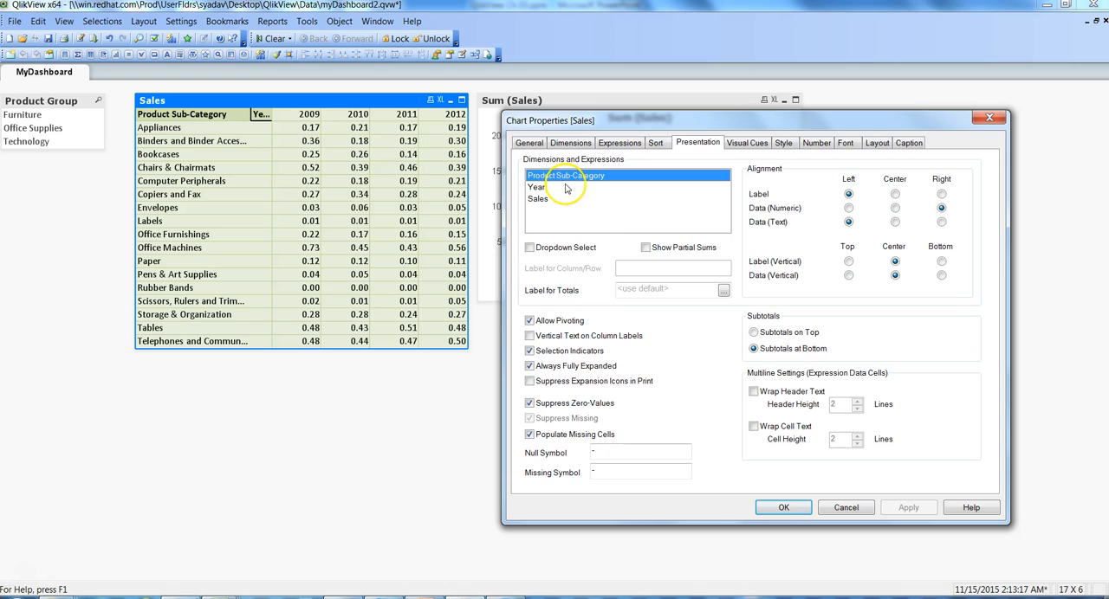
pyautogui.click(645, 247)
pyautogui.click(904, 508)
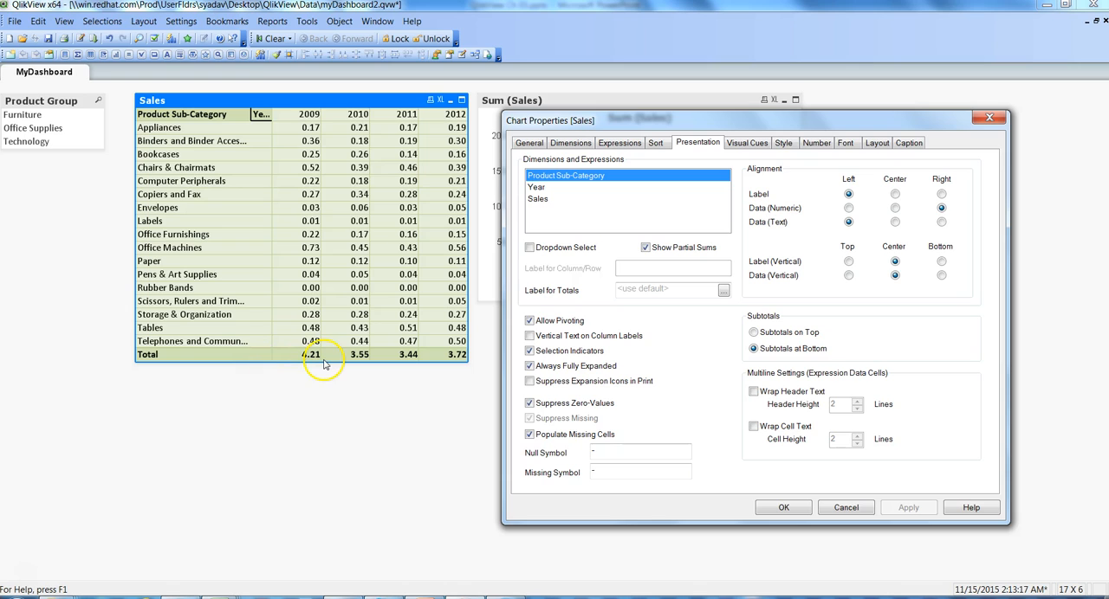
# Step: Enable Show Partial Sums for the Year dimension, apply it, and close the Sales table's properties
pyautogui.click(537, 188)
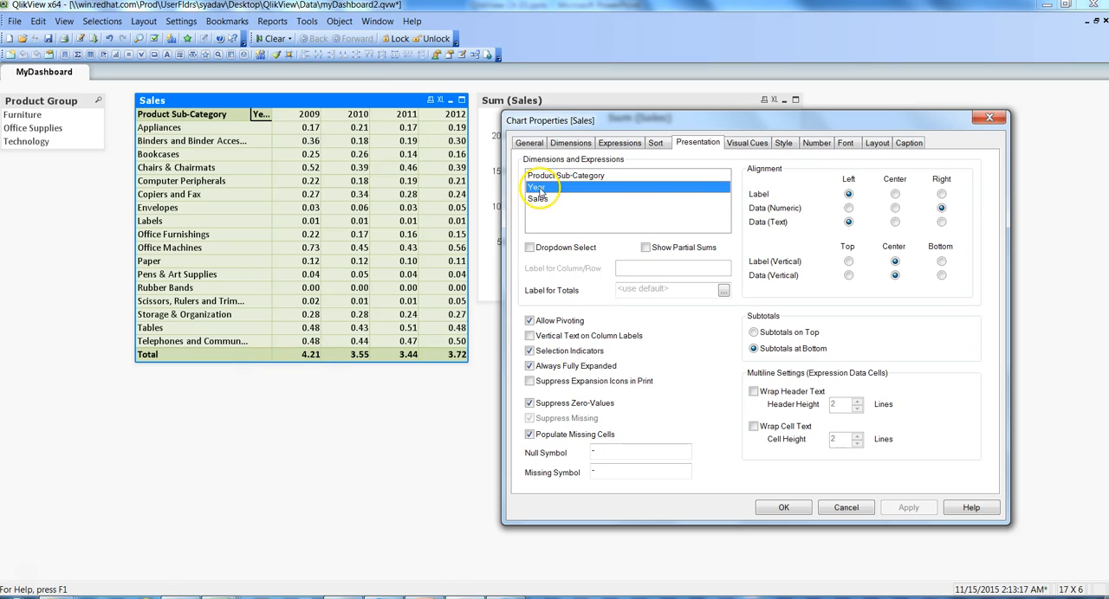
pyautogui.click(649, 250)
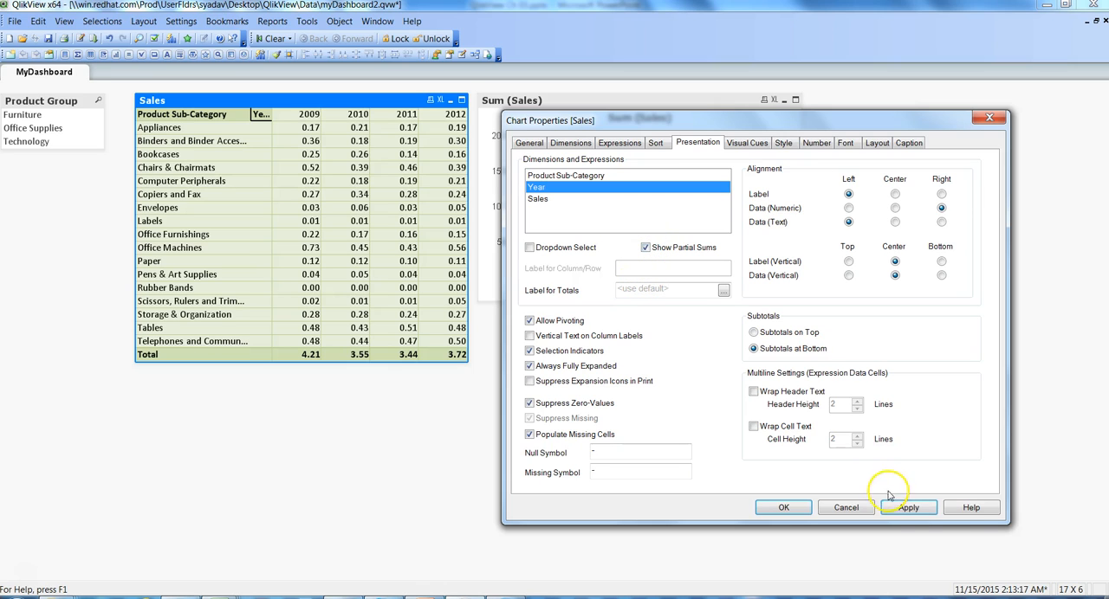
pyautogui.click(916, 508)
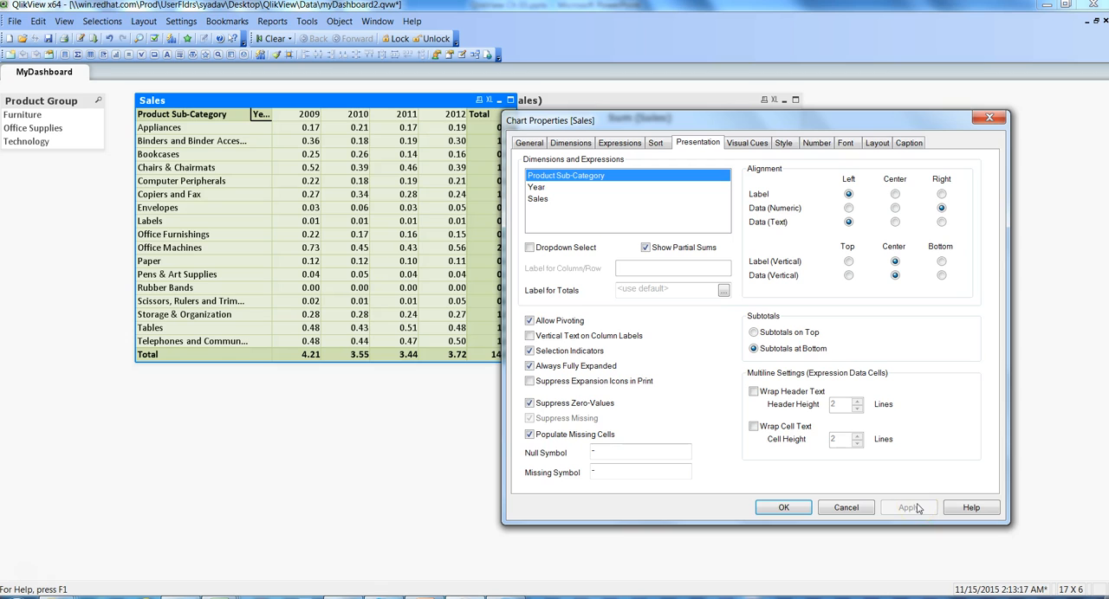
pyautogui.moveTo(786, 126); pyautogui.dragTo(897, 139)
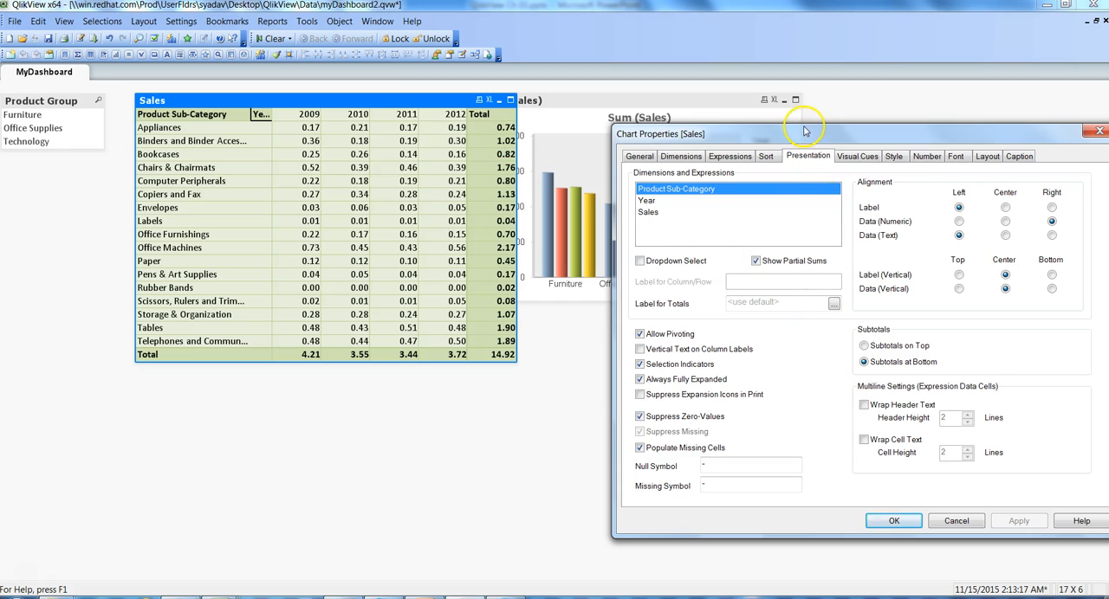
pyautogui.moveTo(800, 135); pyautogui.dragTo(748, 84)
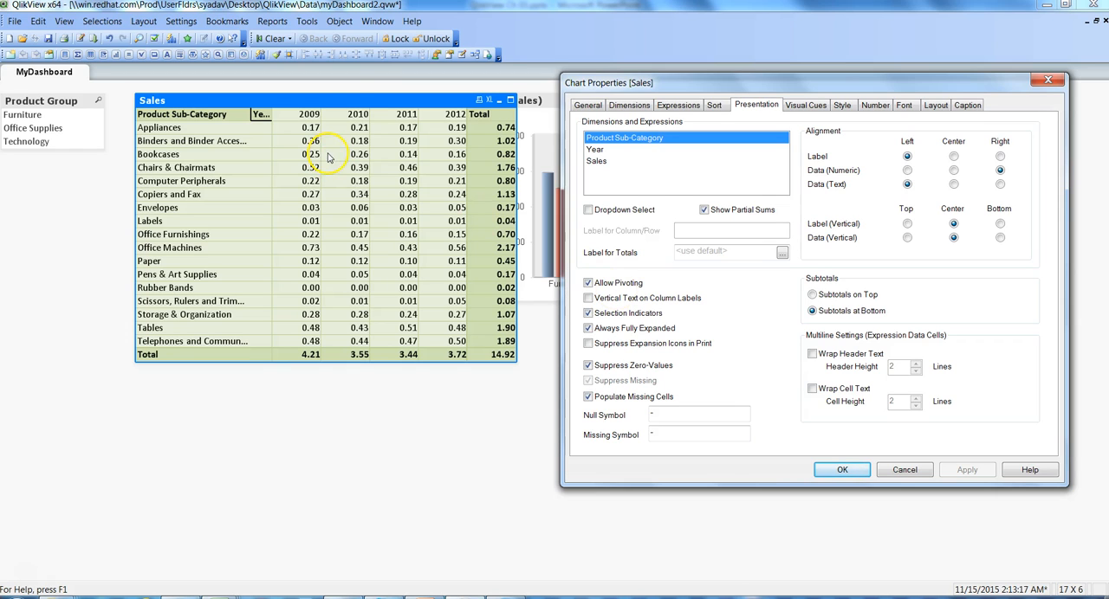
pyautogui.click(336, 99)
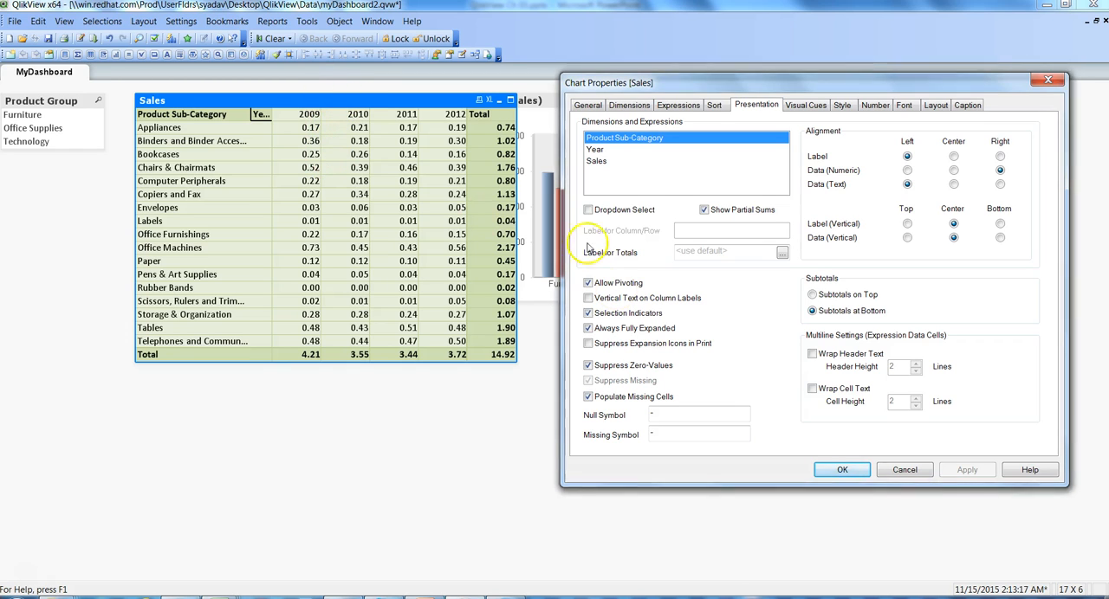
pyautogui.click(842, 469)
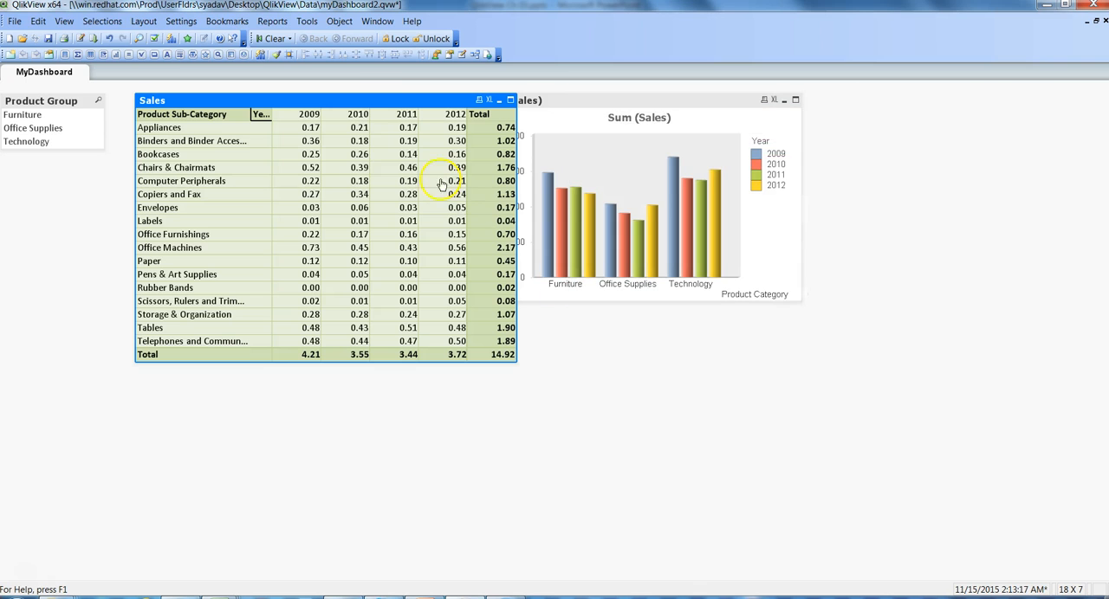
# Step: Separate the overlapping objects by shifting the Sales table toward the Product Group list box and the Sum (Sales) chart away from it
pyautogui.moveTo(365, 101); pyautogui.dragTo(343, 90)
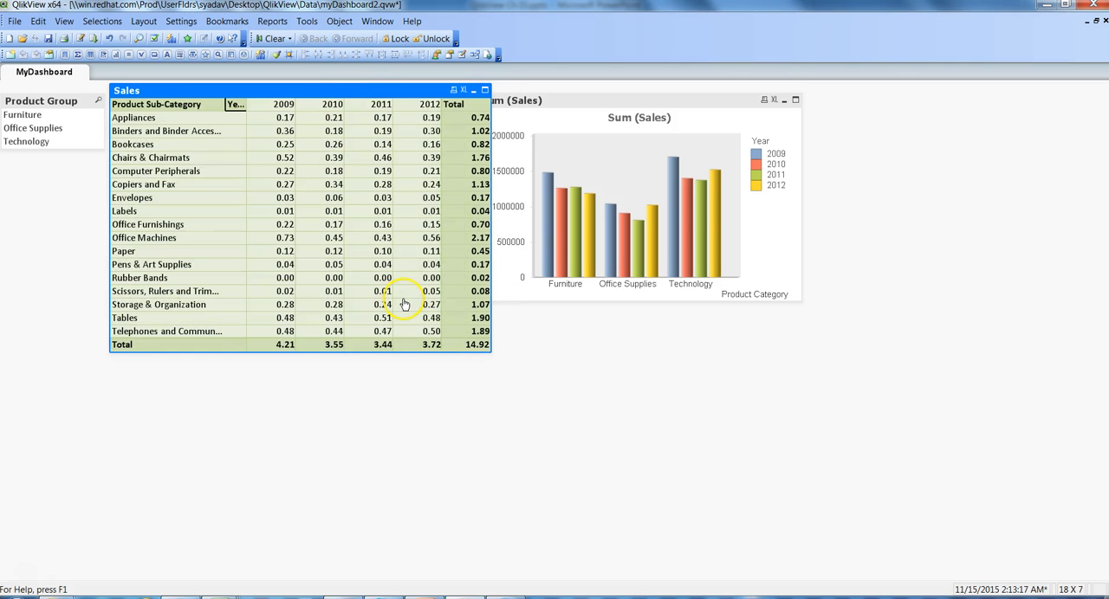
pyautogui.moveTo(695, 97); pyautogui.dragTo(804, 103)
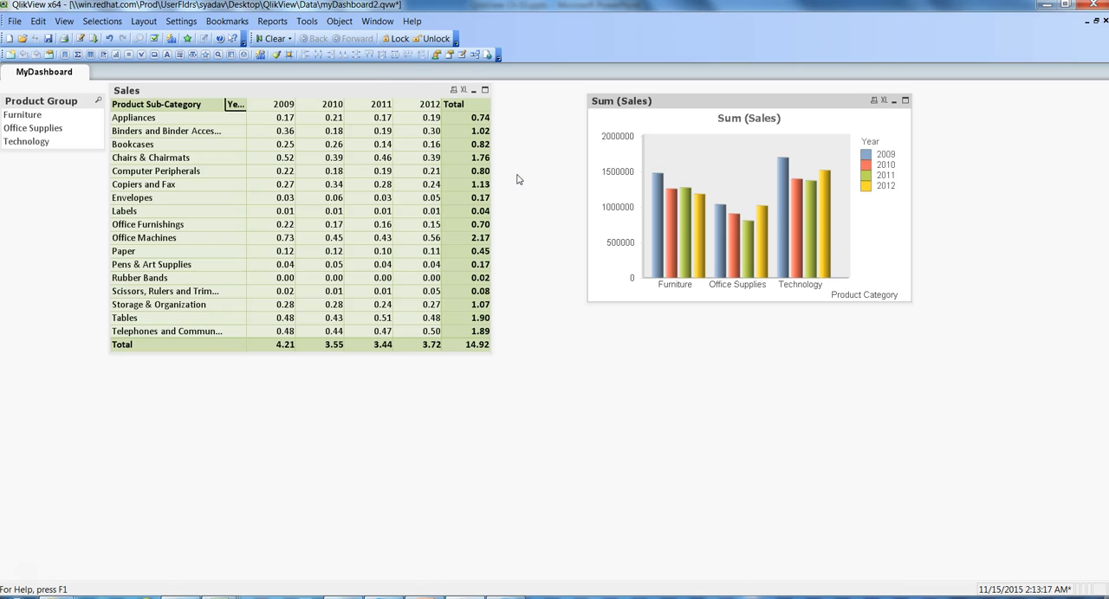
# Step: Examine the Sales table's presentation settings, such as Allow Pivoting, and close the properties without changes
pyautogui.click(391, 92)
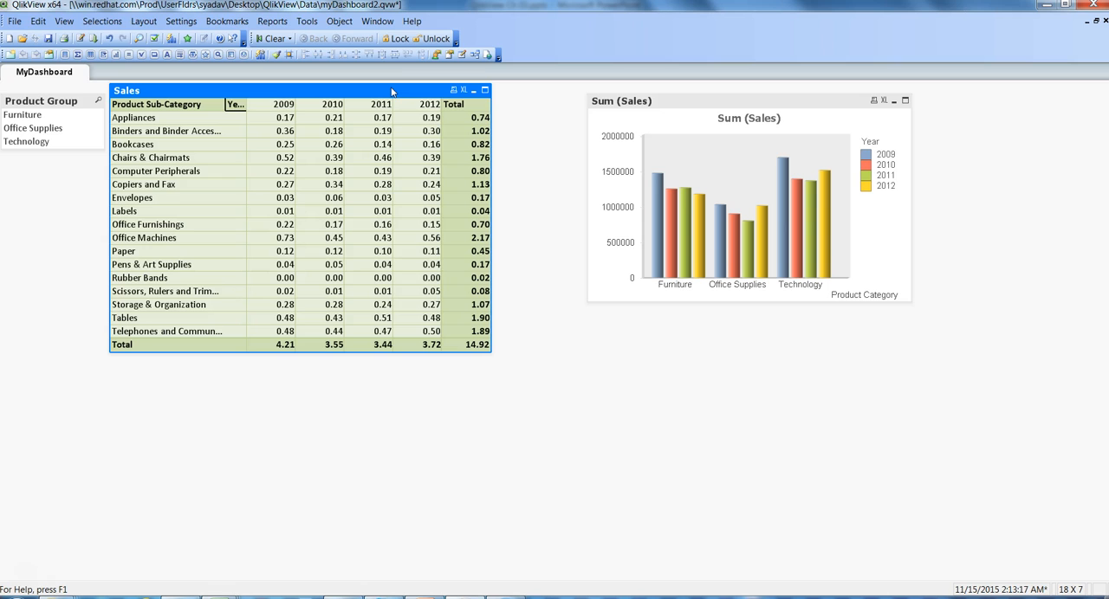
pyautogui.rightClick(391, 90)
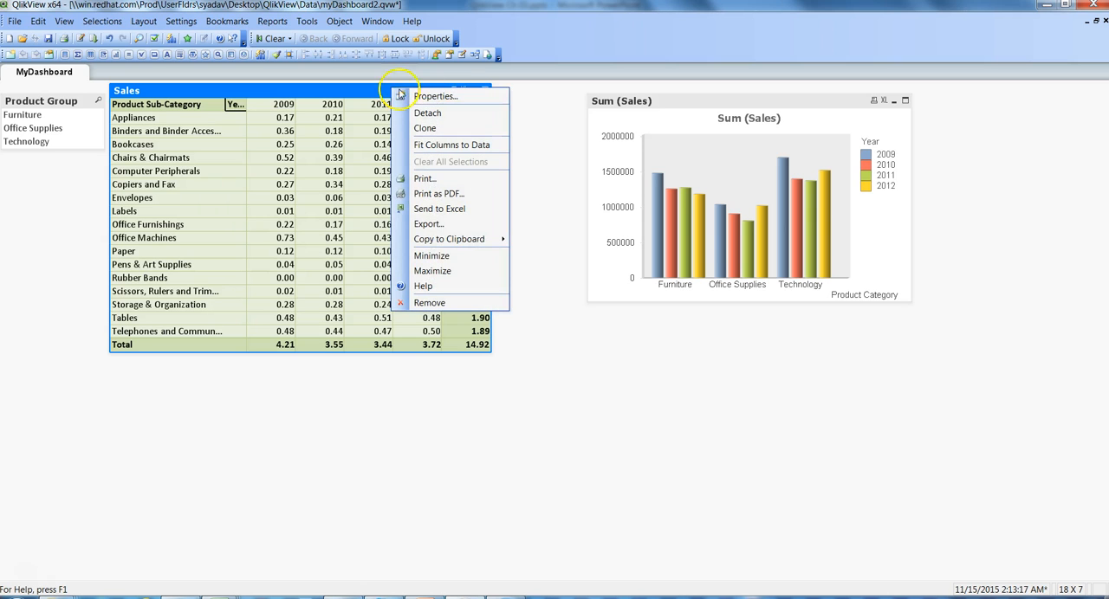
pyautogui.click(414, 93)
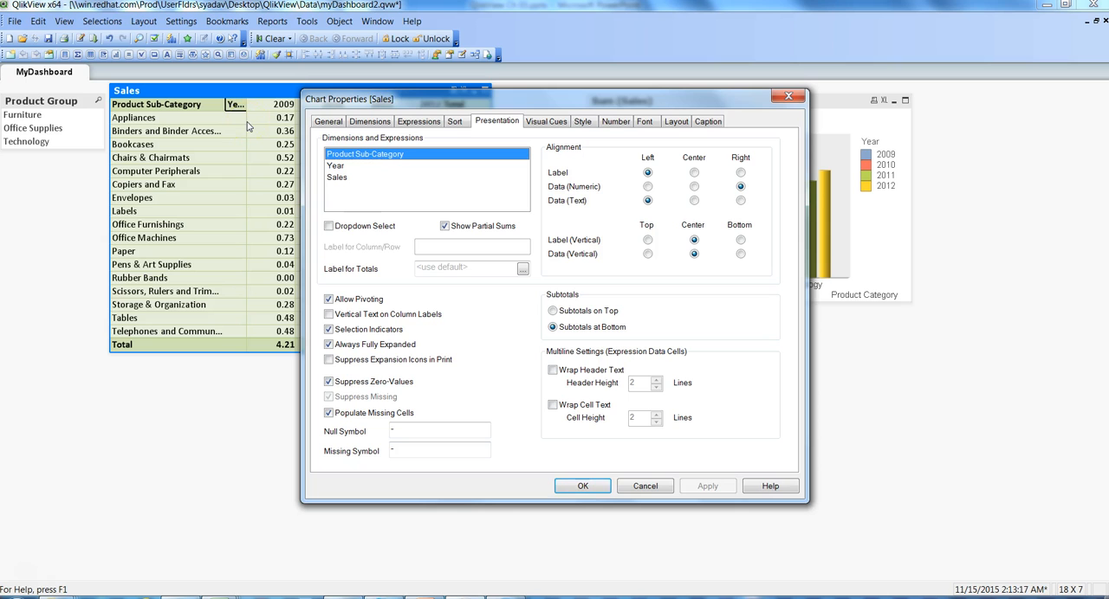
pyautogui.moveTo(475, 97); pyautogui.dragTo(668, 99)
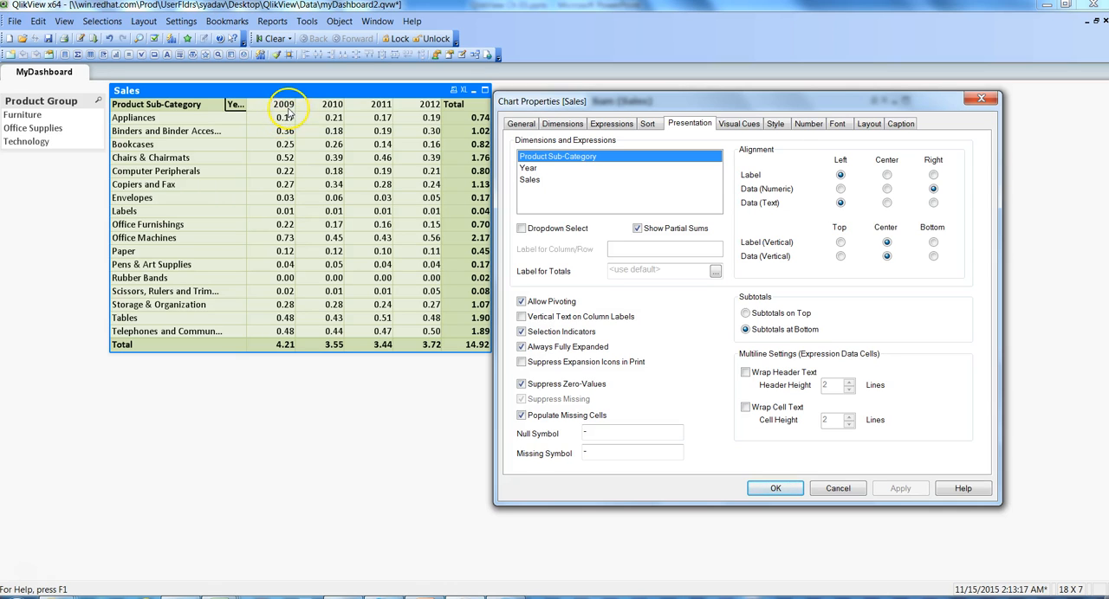
pyautogui.click(777, 487)
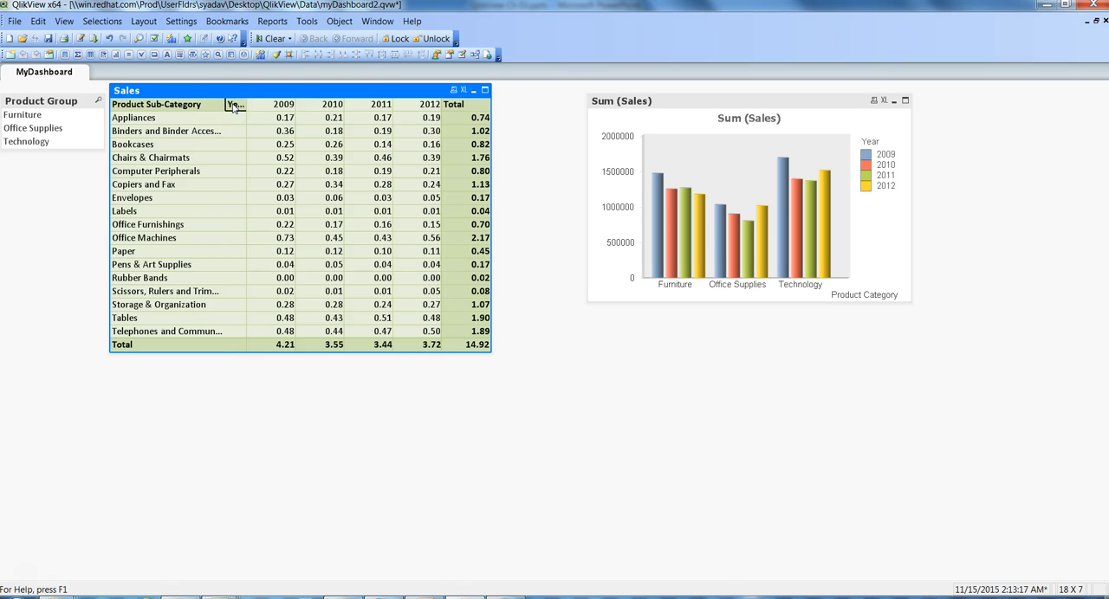
# Step: Pivot the Sales table's Year dimension into rows beside Product Sub-Category, and return it to the columns
pyautogui.moveTo(233, 107); pyautogui.dragTo(208, 146)
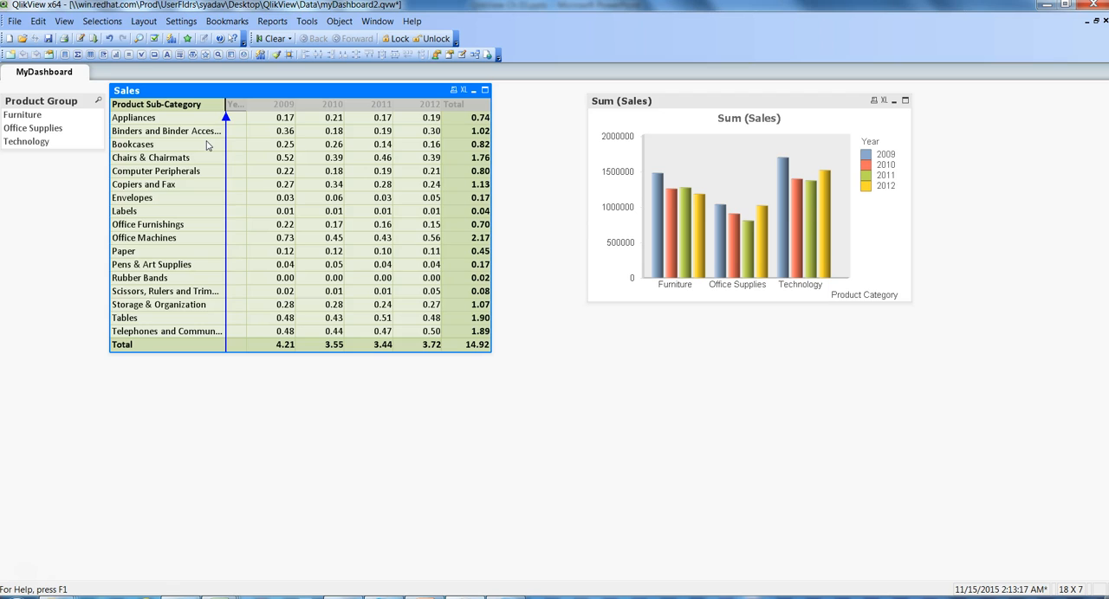
pyautogui.moveTo(206, 145); pyautogui.dragTo(208, 146)
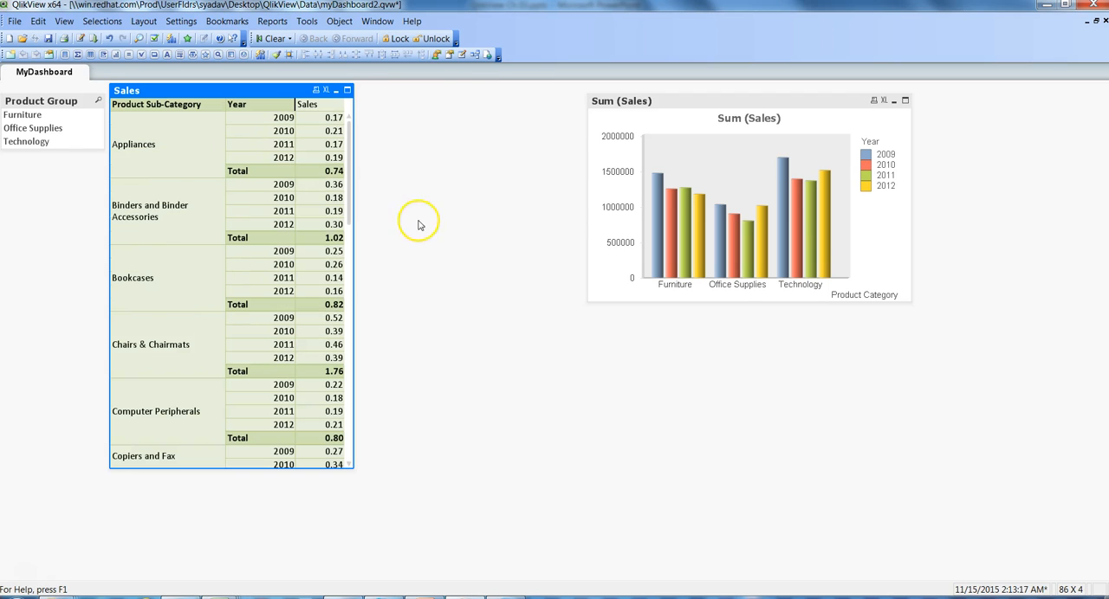
pyautogui.click(357, 226)
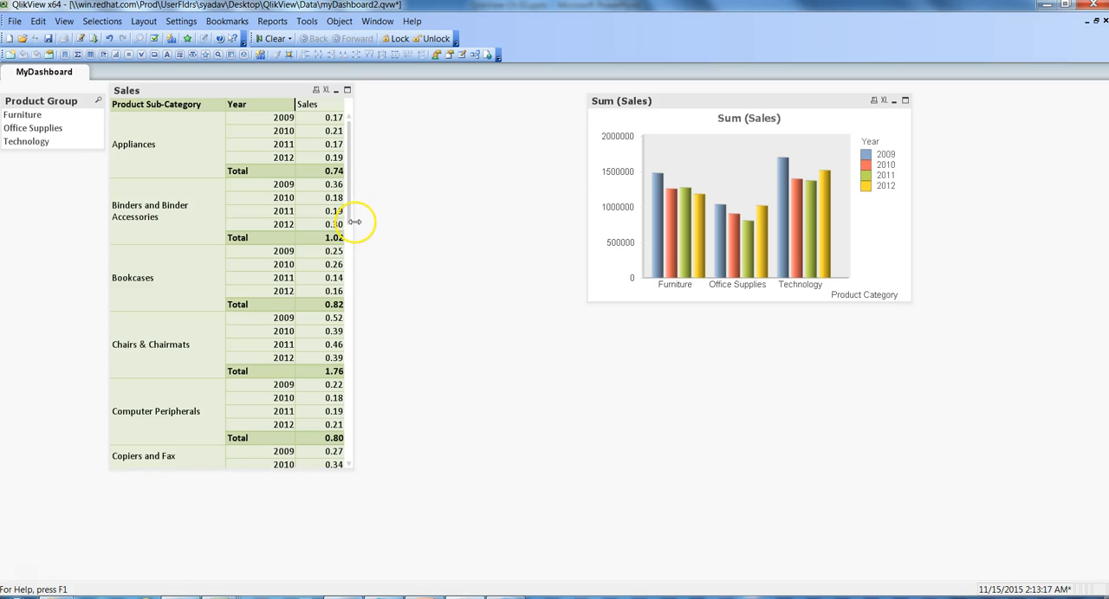
pyautogui.click(354, 221)
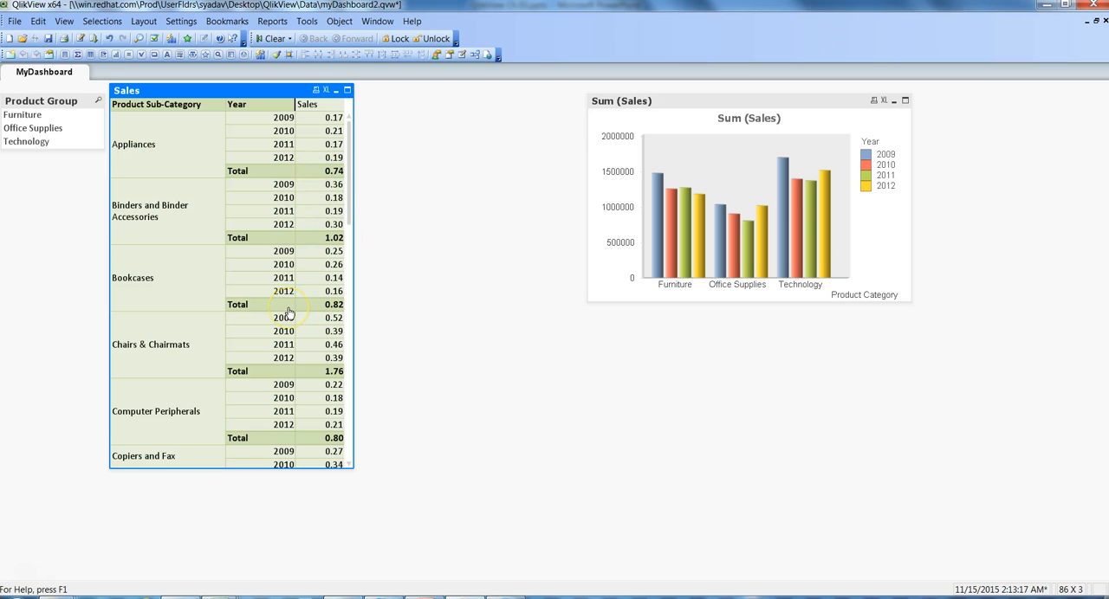
pyautogui.moveTo(264, 112); pyautogui.dragTo(332, 105)
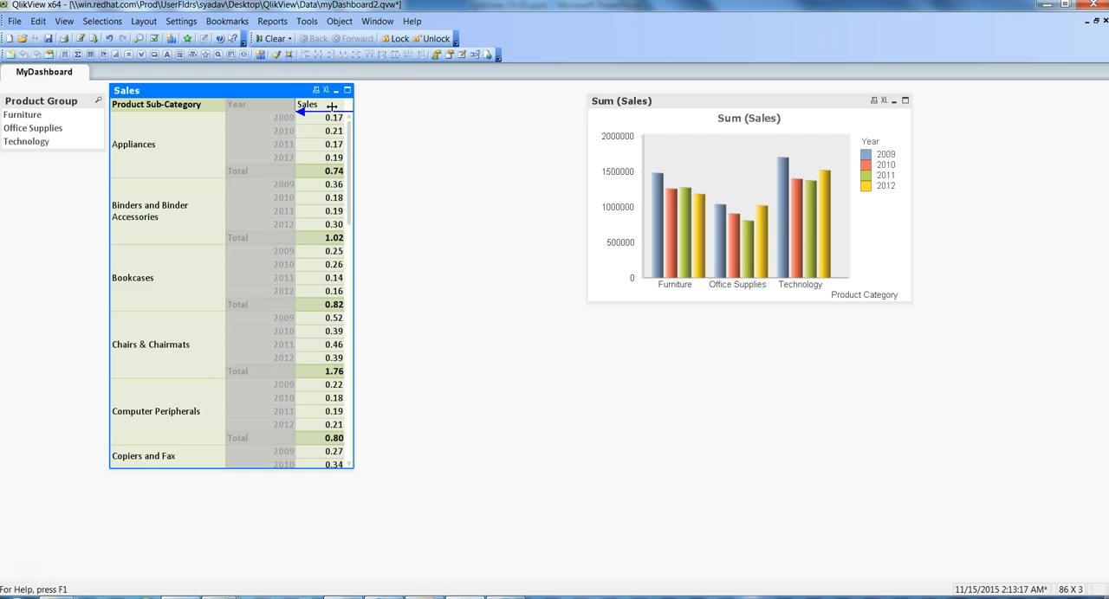
pyautogui.moveTo(332, 105); pyautogui.dragTo(333, 109)
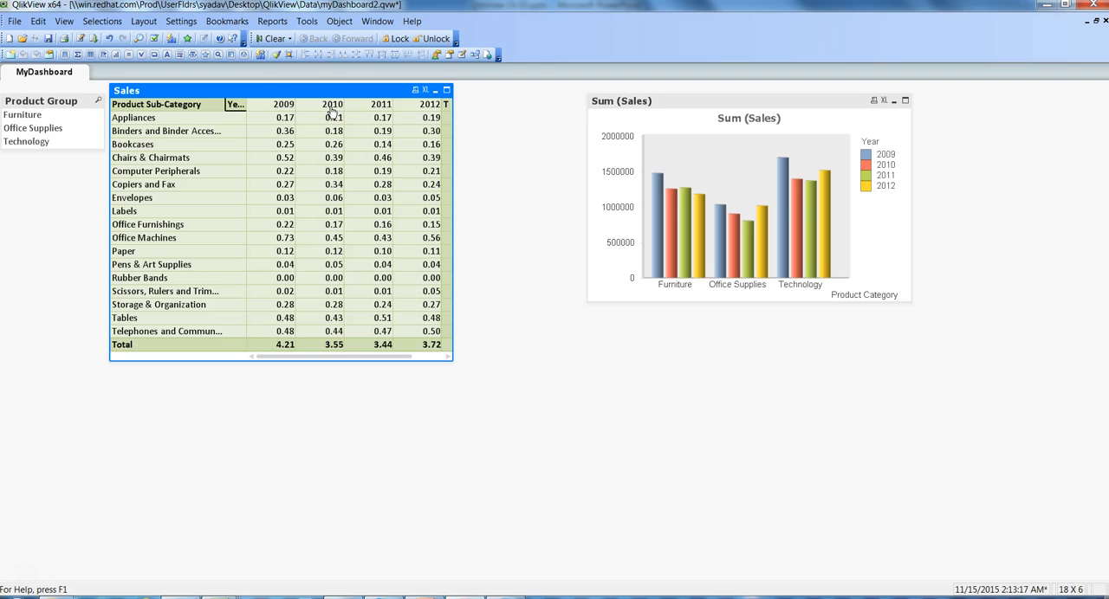
# Step: Sort the Sales table's Year dimension by Numeric Value Descending, apply it, close the properties, and widen the table to fit the Total column
pyautogui.rightClick(275, 90)
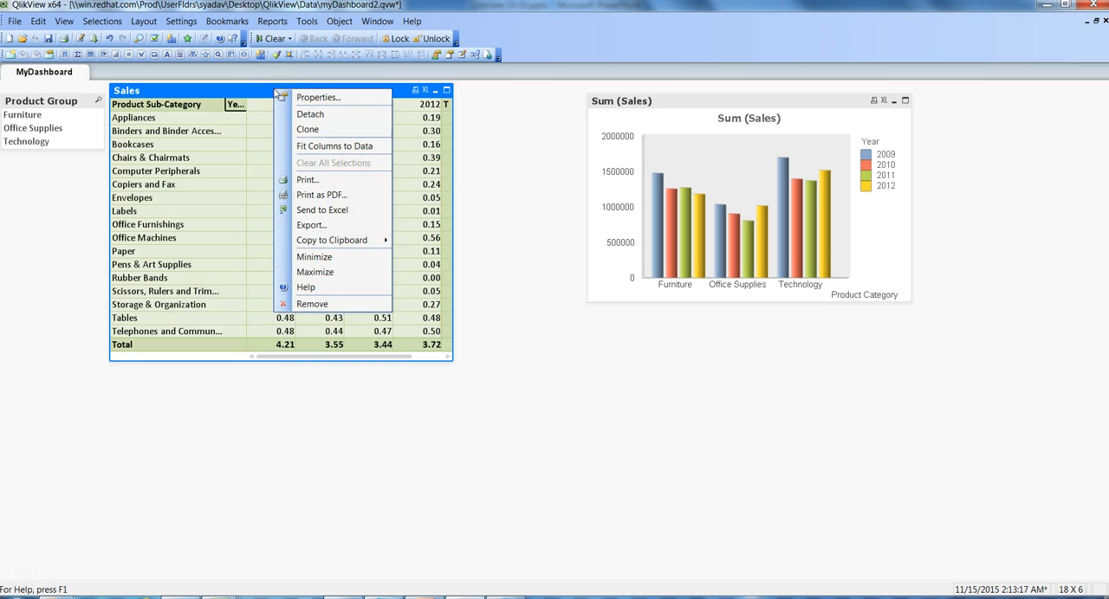
pyautogui.click(318, 99)
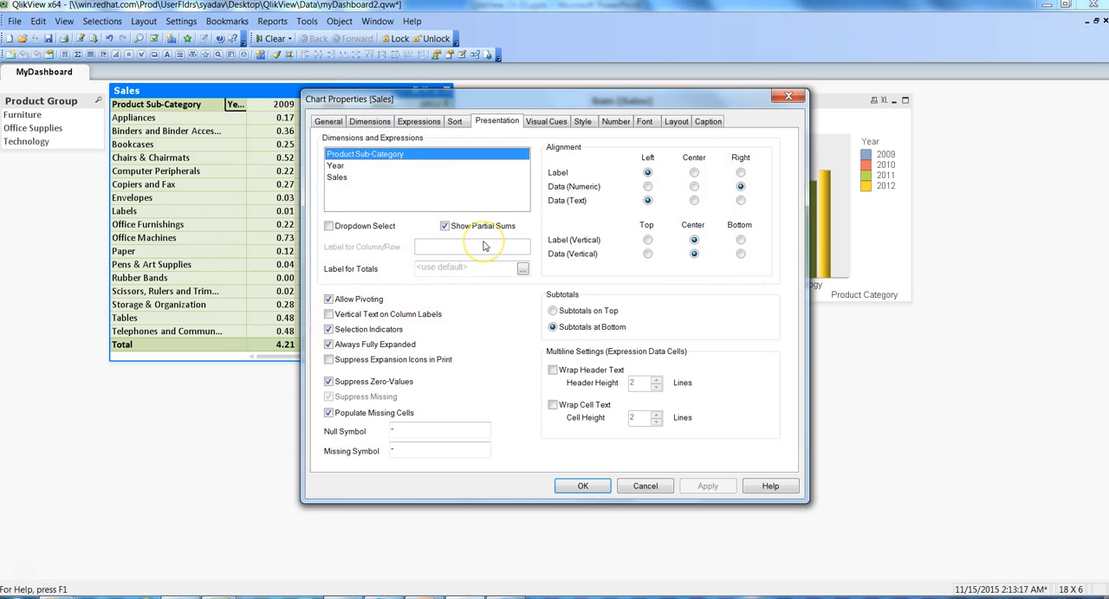
pyautogui.click(457, 123)
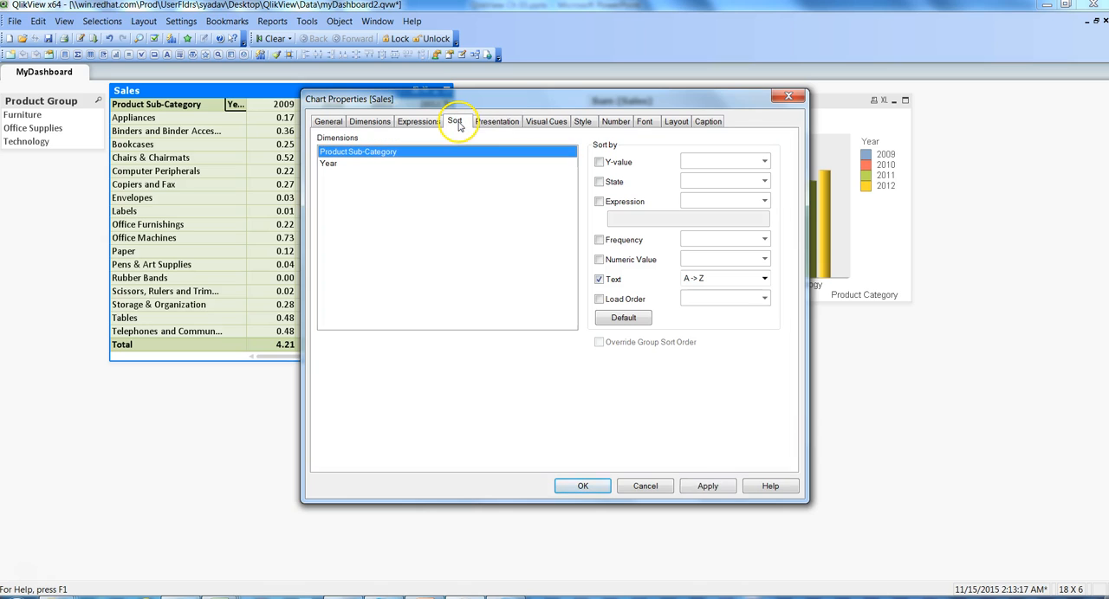
pyautogui.click(332, 166)
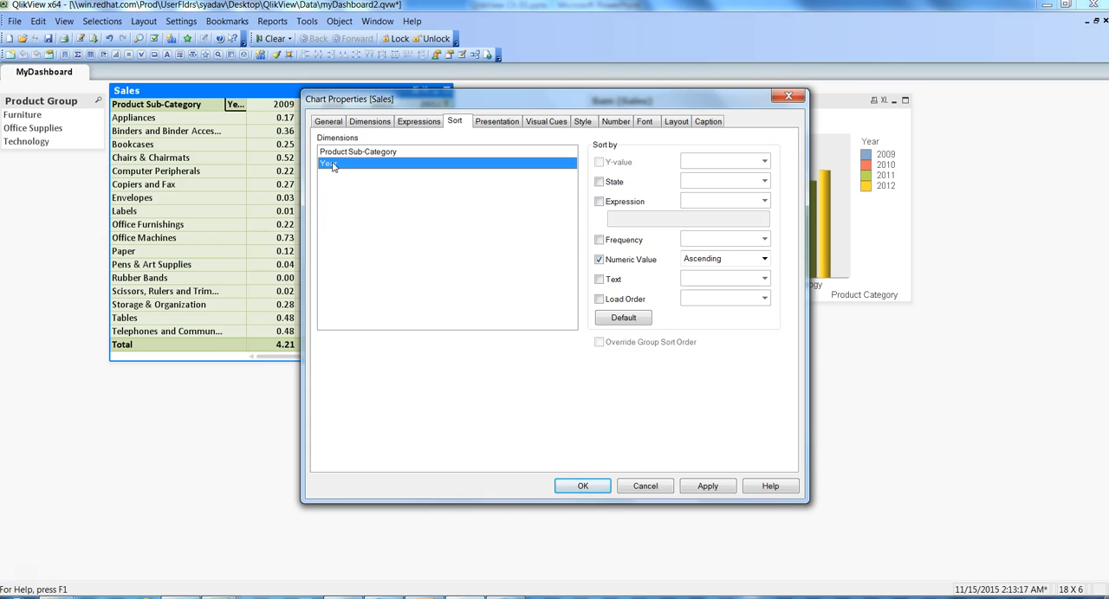
pyautogui.moveTo(526, 100); pyautogui.dragTo(626, 101)
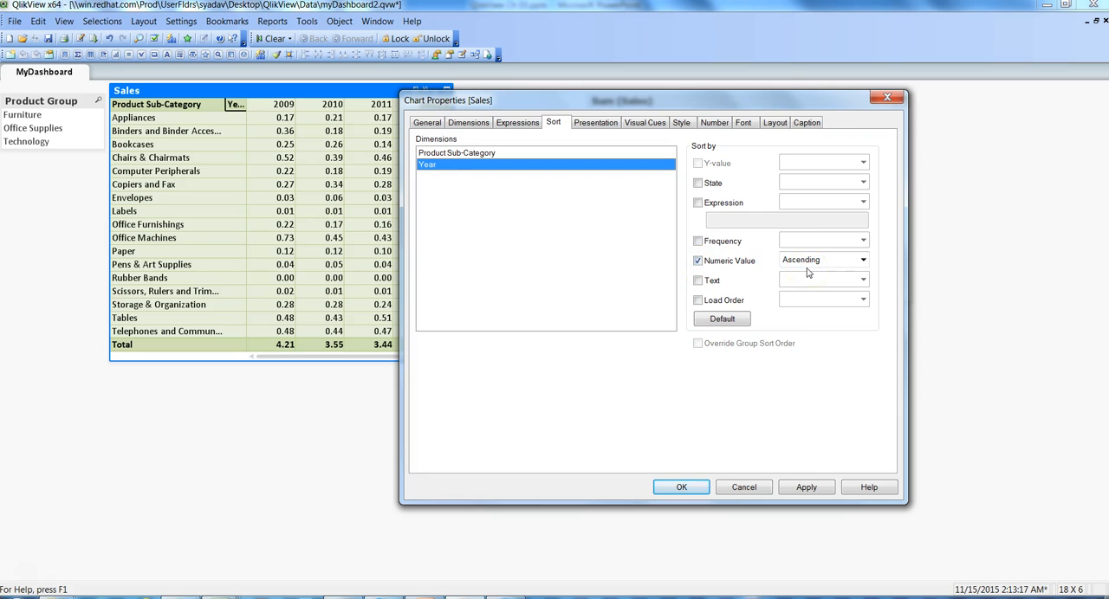
pyautogui.click(863, 261)
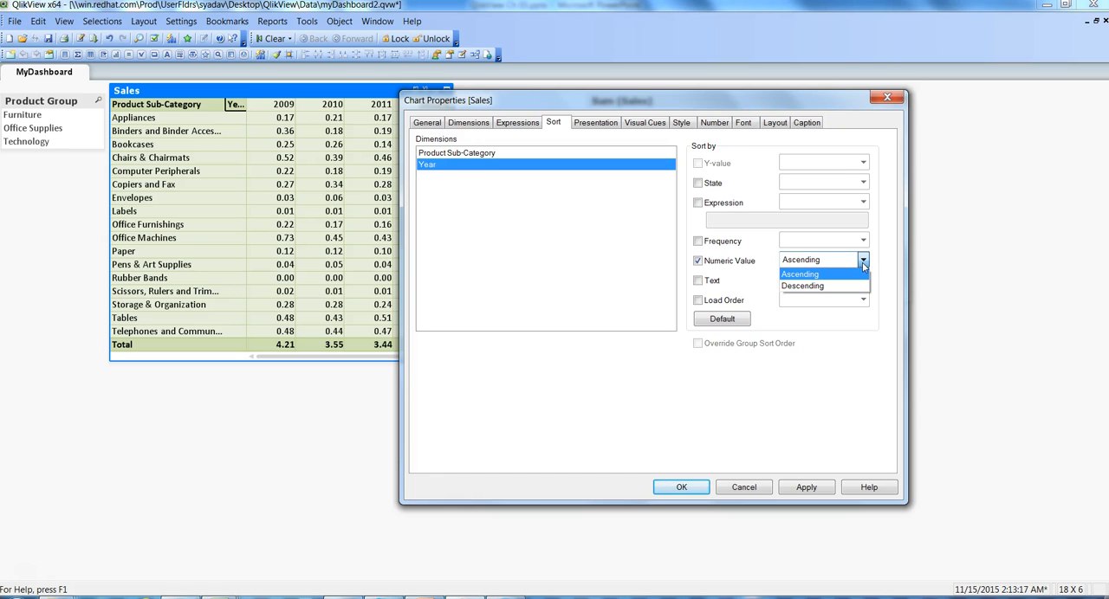
pyautogui.click(814, 287)
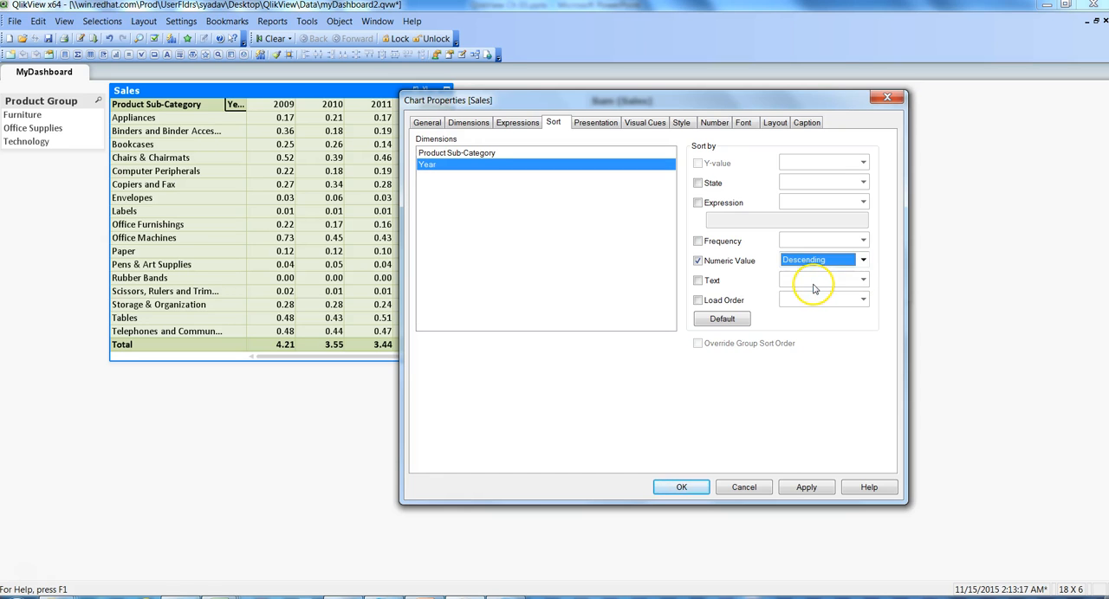
pyautogui.click(806, 487)
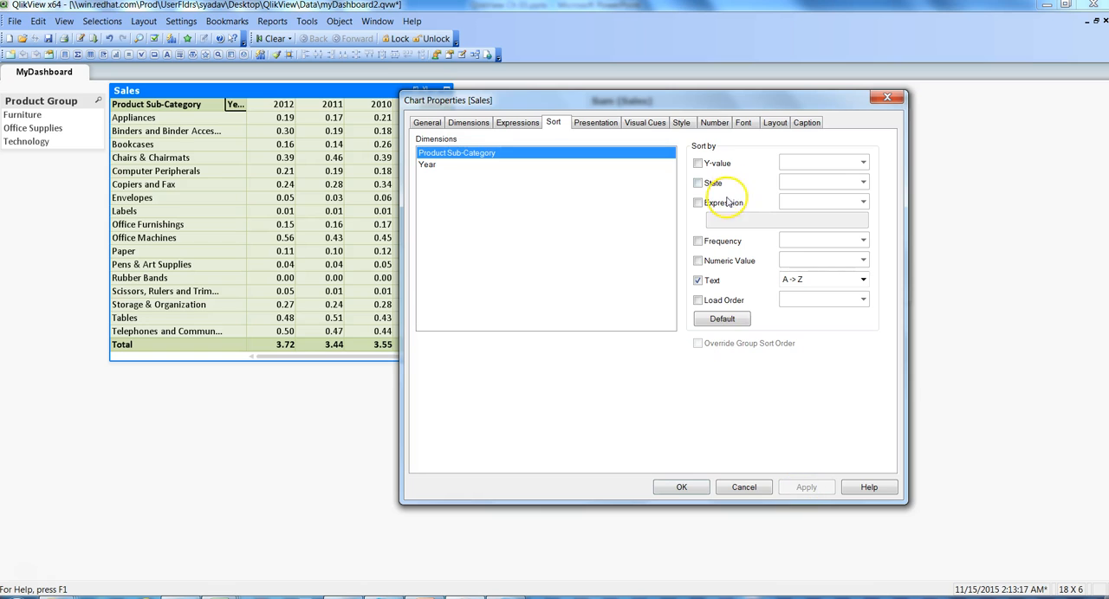
pyautogui.moveTo(703, 102); pyautogui.dragTo(791, 121)
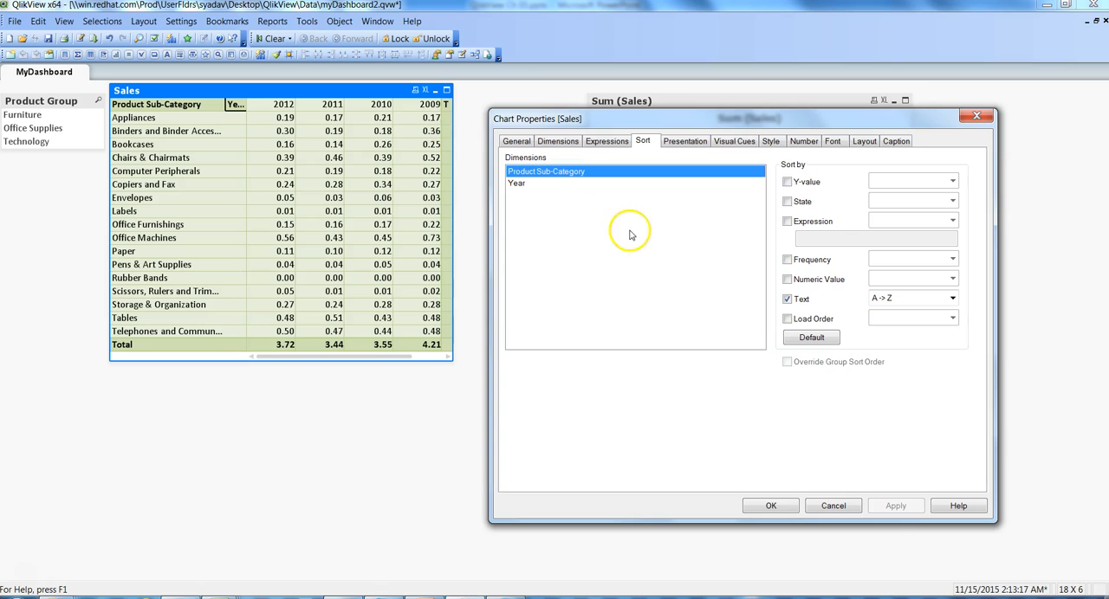
pyautogui.click(770, 506)
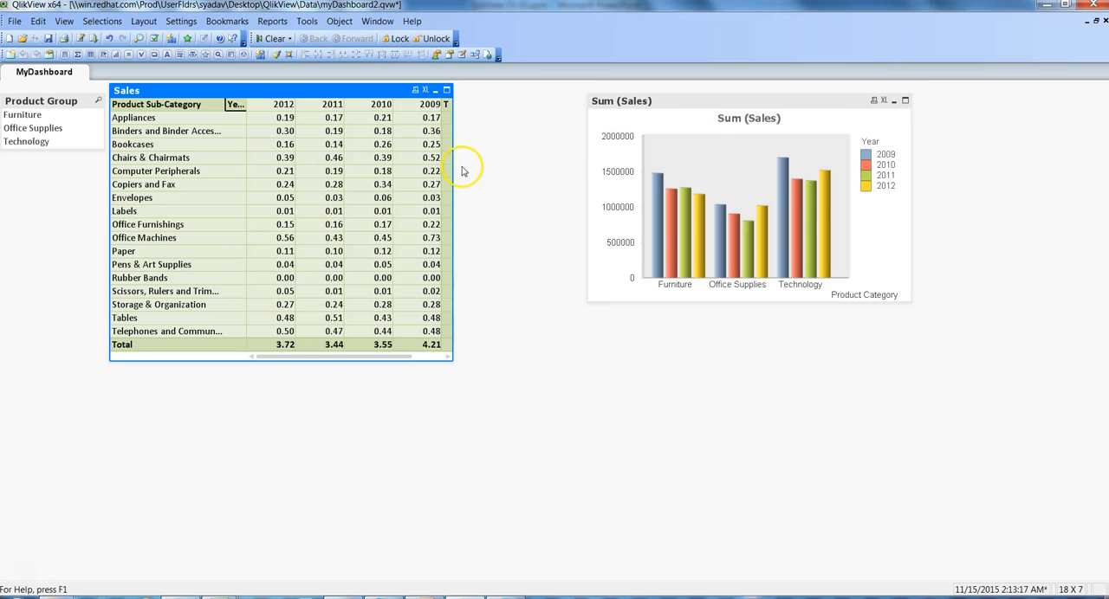
pyautogui.moveTo(455, 164); pyautogui.dragTo(491, 166)
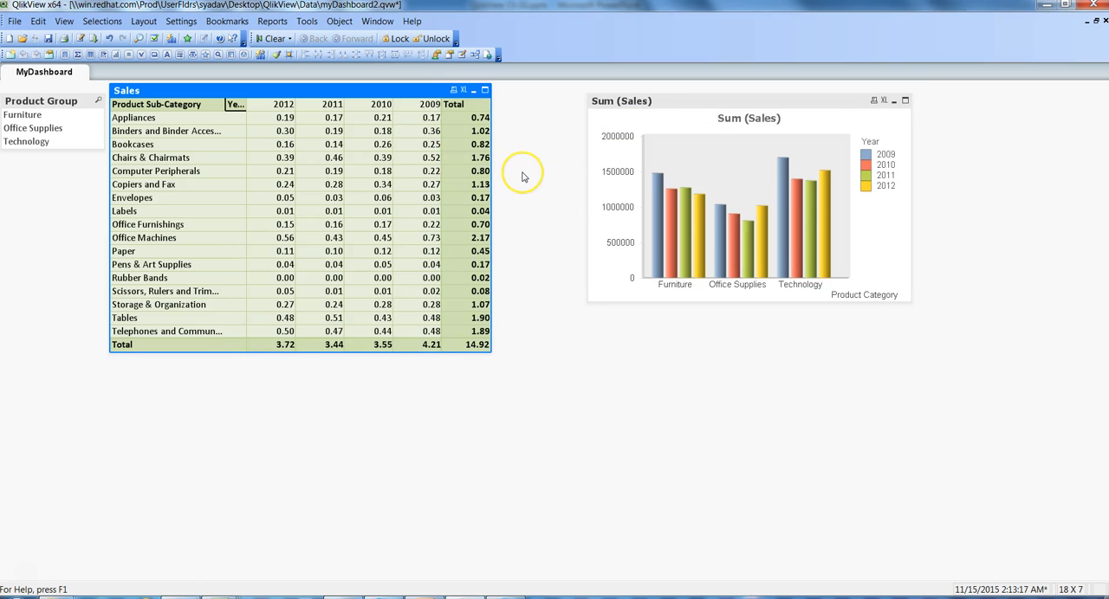
# Step: Set the Sales table's Product Sub-Category dimension to sort by Text Z -> A and apply it
pyautogui.rightClick(375, 90)
pyautogui.click(416, 98)
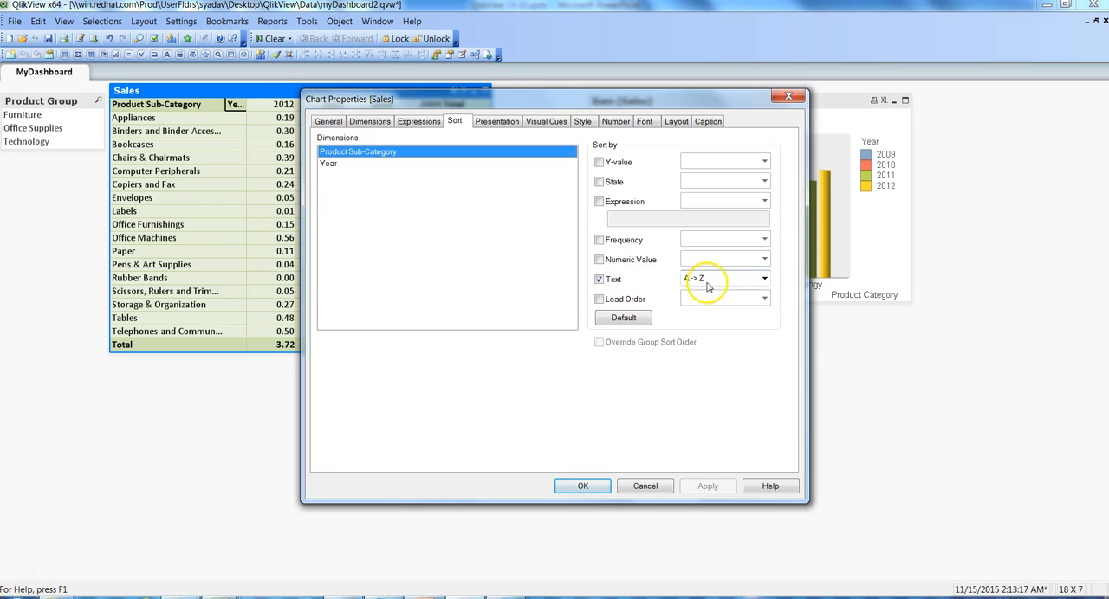
pyautogui.click(764, 279)
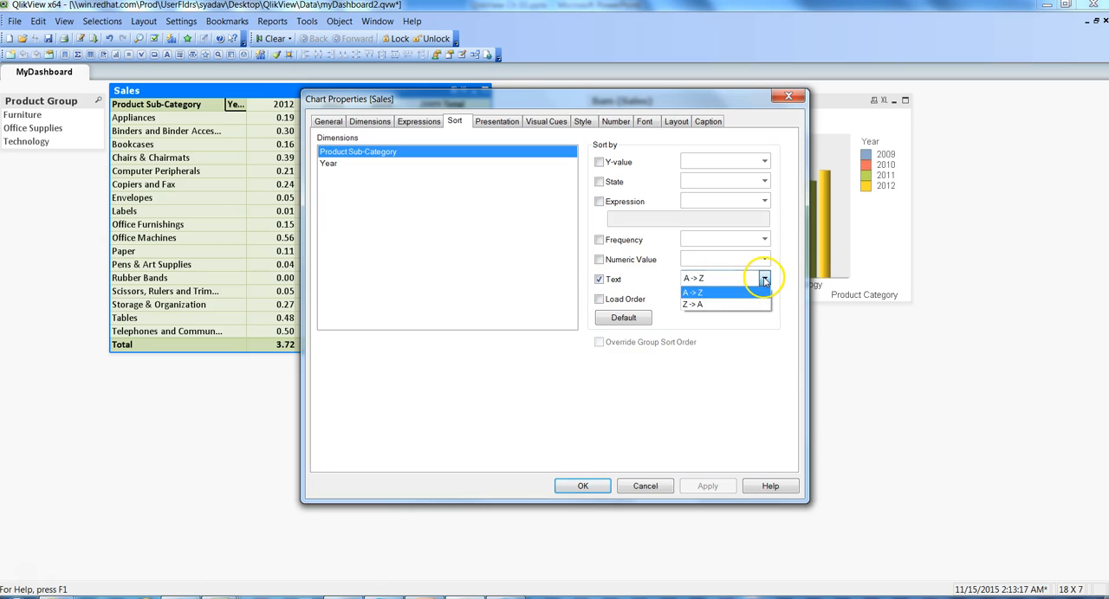
pyautogui.click(695, 304)
pyautogui.click(707, 486)
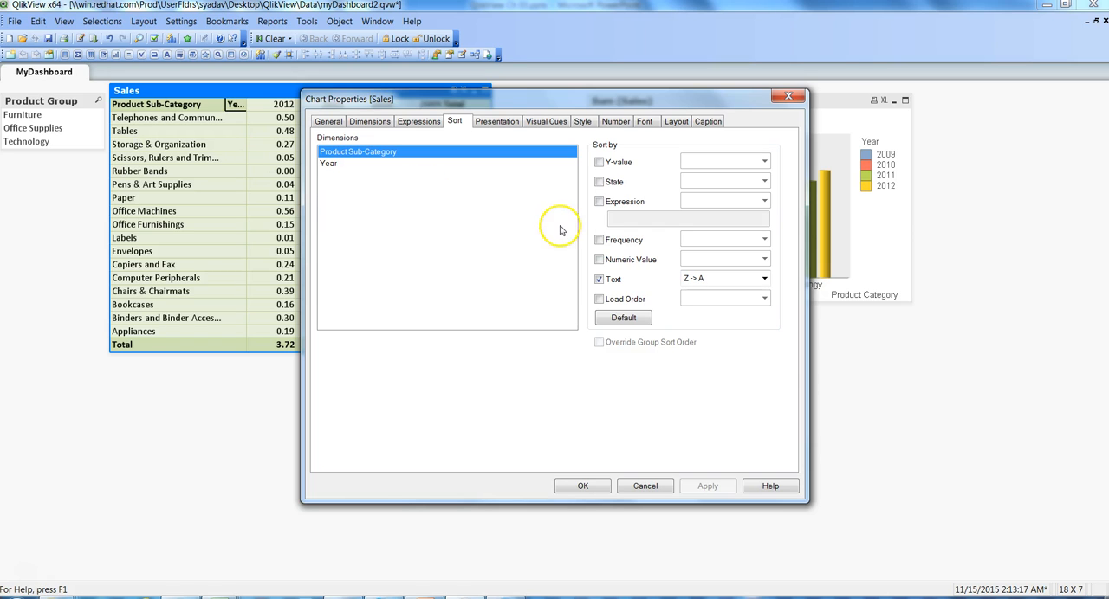
# Step: Replace the Product Sub-Category text sort with Load Order Original, apply it, and move the properties dialog off the Sales table
pyautogui.click(598, 281)
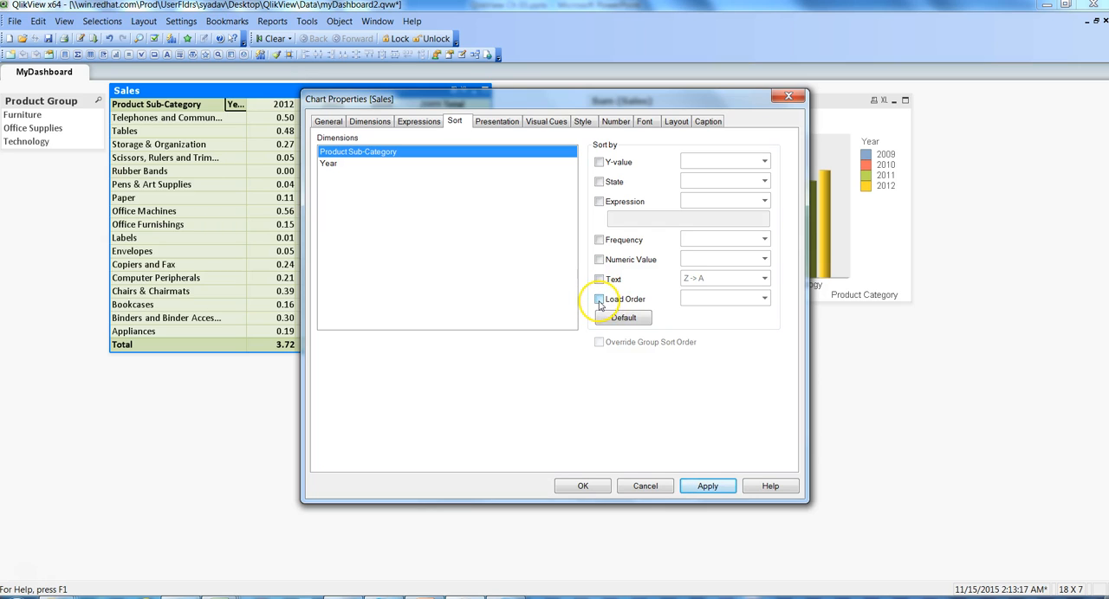
pyautogui.click(599, 301)
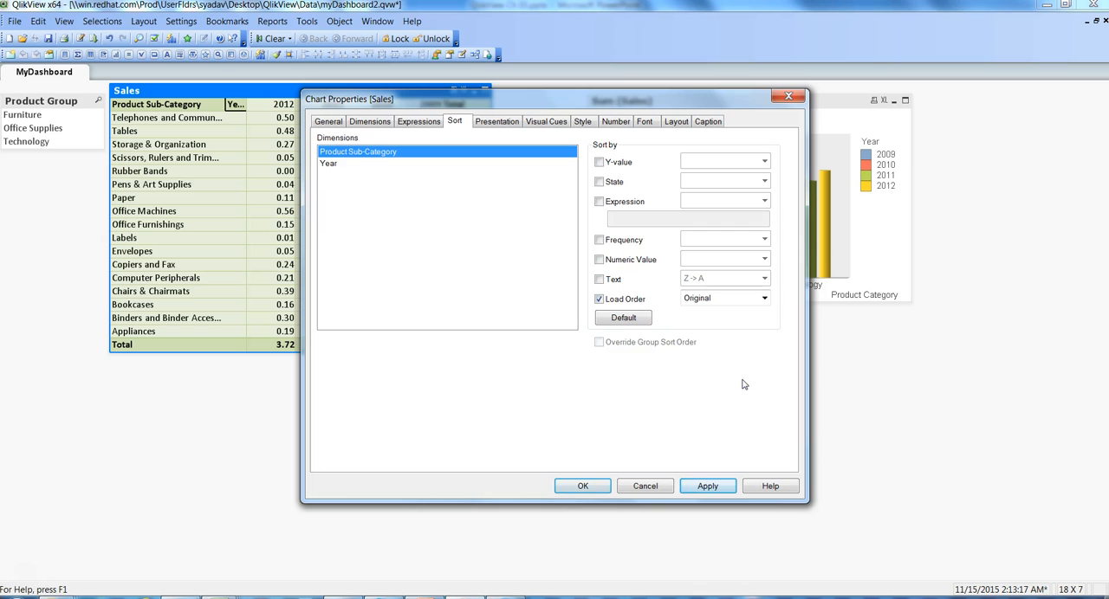
pyautogui.click(709, 487)
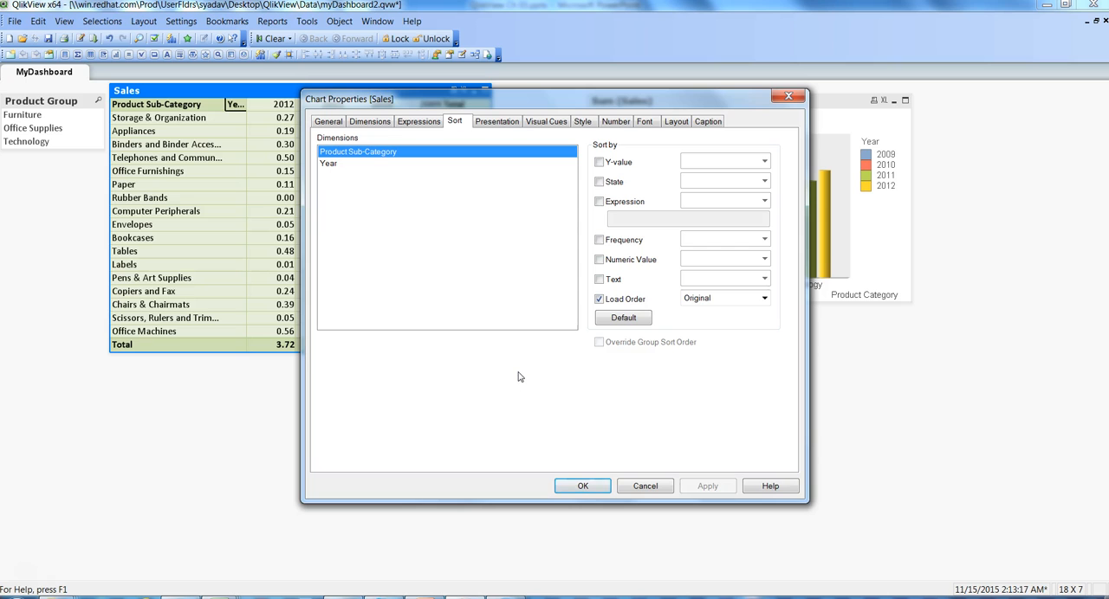
pyautogui.moveTo(527, 98); pyautogui.dragTo(676, 140)
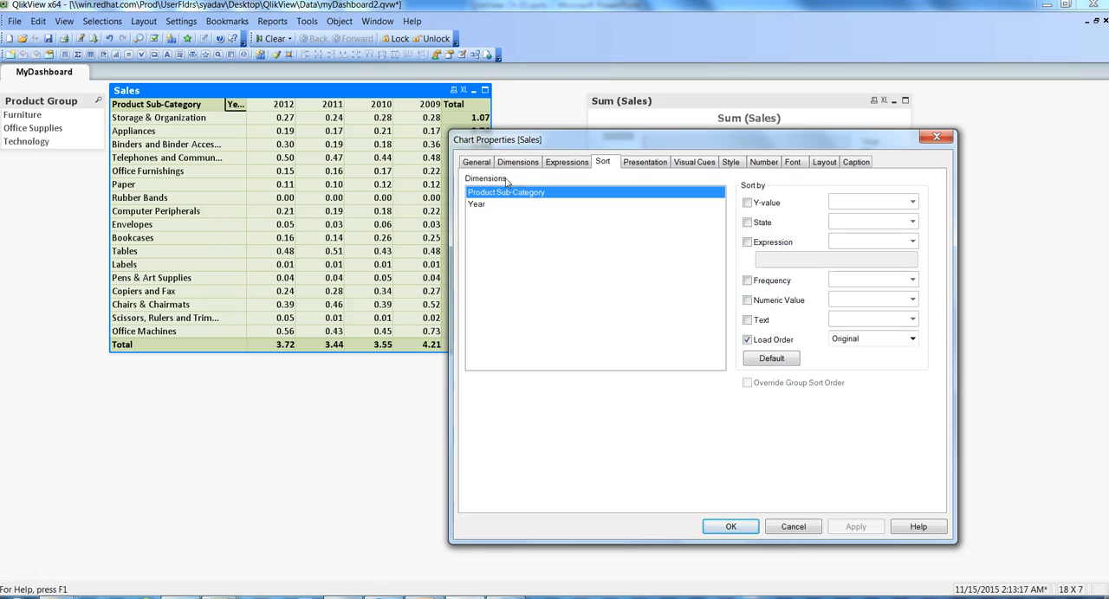
# Step: Place the Sales table's subtotals on top and apply the presentation change
pyautogui.click(644, 165)
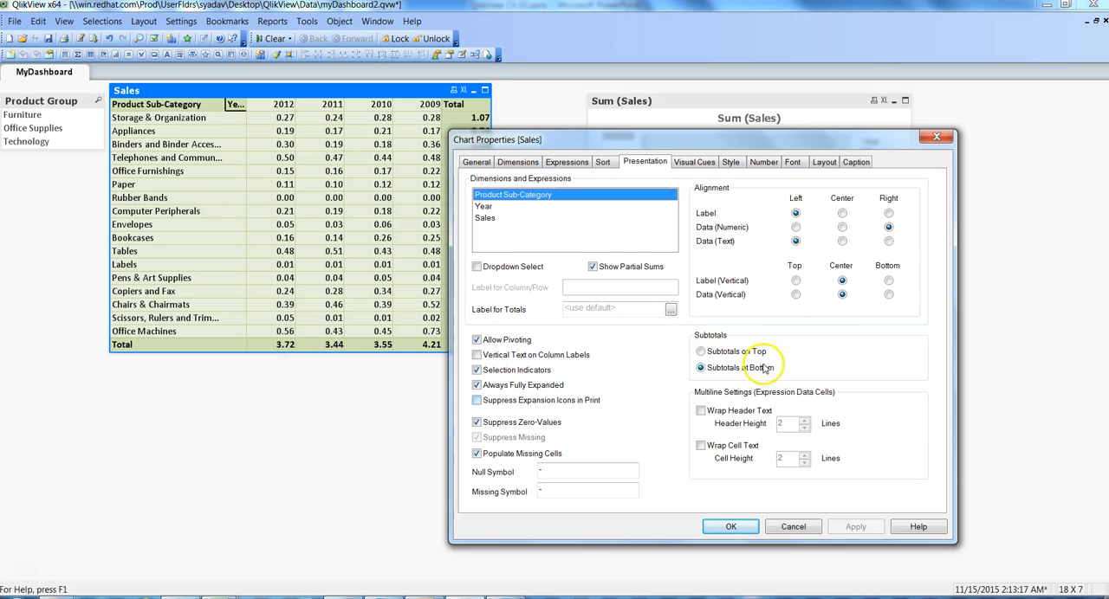
pyautogui.click(704, 355)
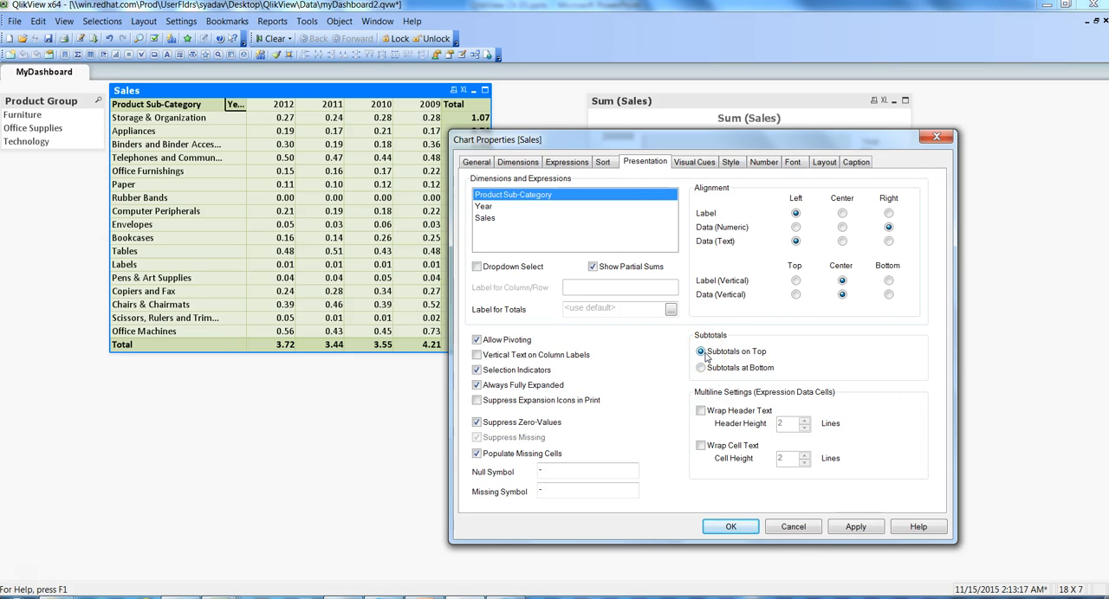
pyautogui.click(852, 529)
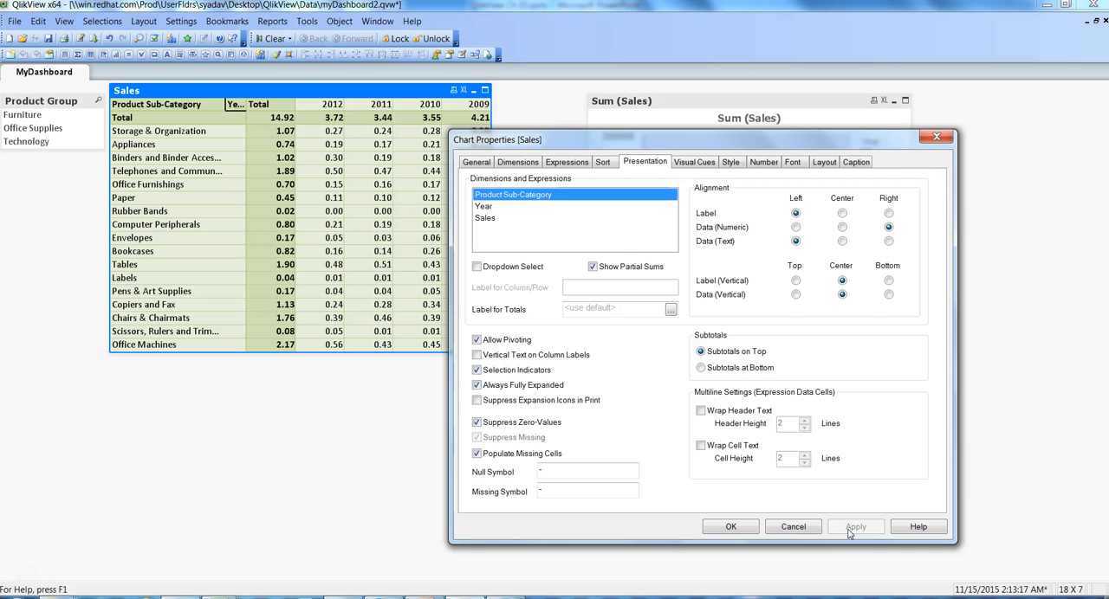
# Step: Give the Sales expression an upper visual cue at 300000 with a solid dark green background
pyautogui.click(693, 167)
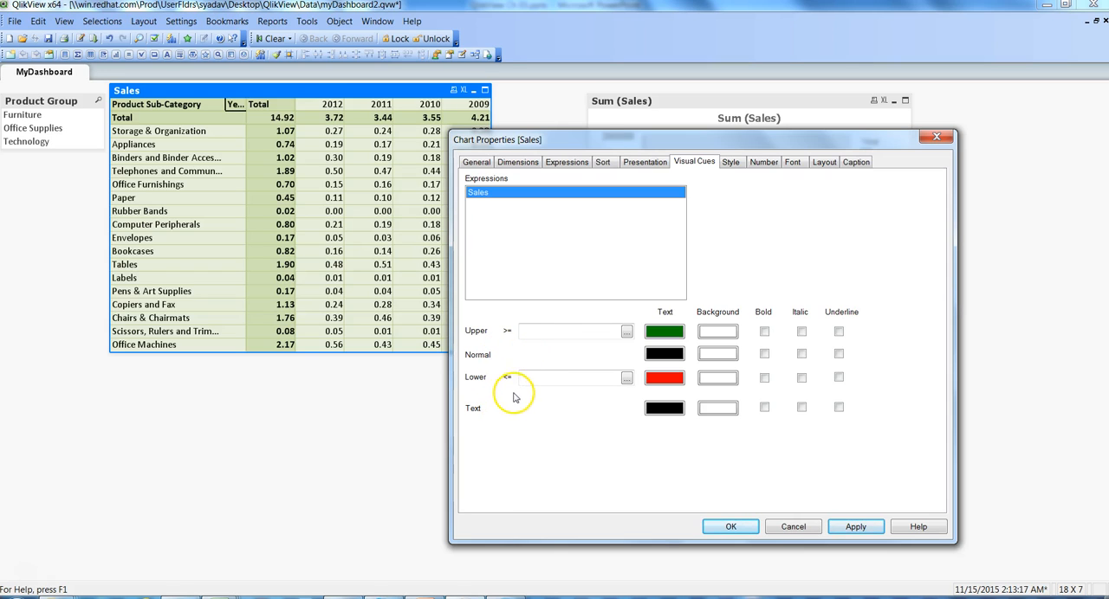
pyautogui.click(572, 333)
pyautogui.write('300000')
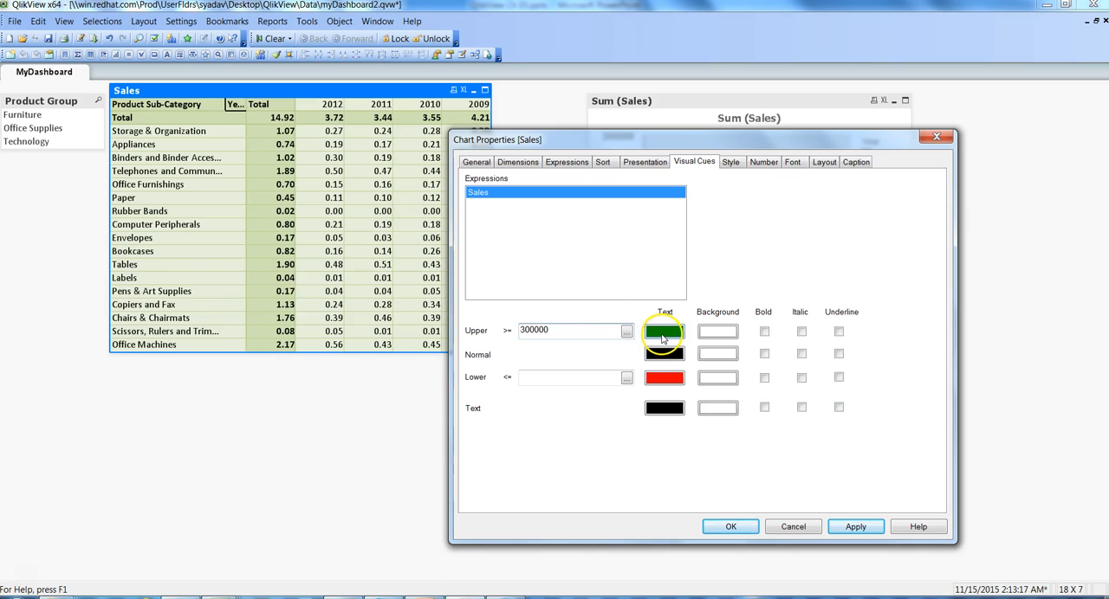
pyautogui.click(717, 333)
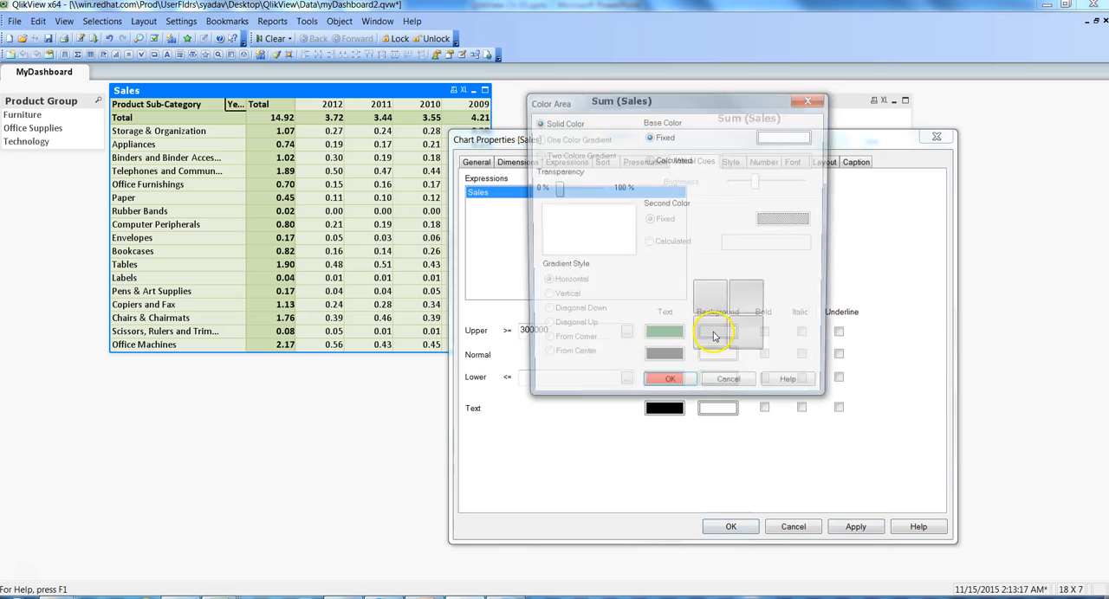
pyautogui.click(773, 138)
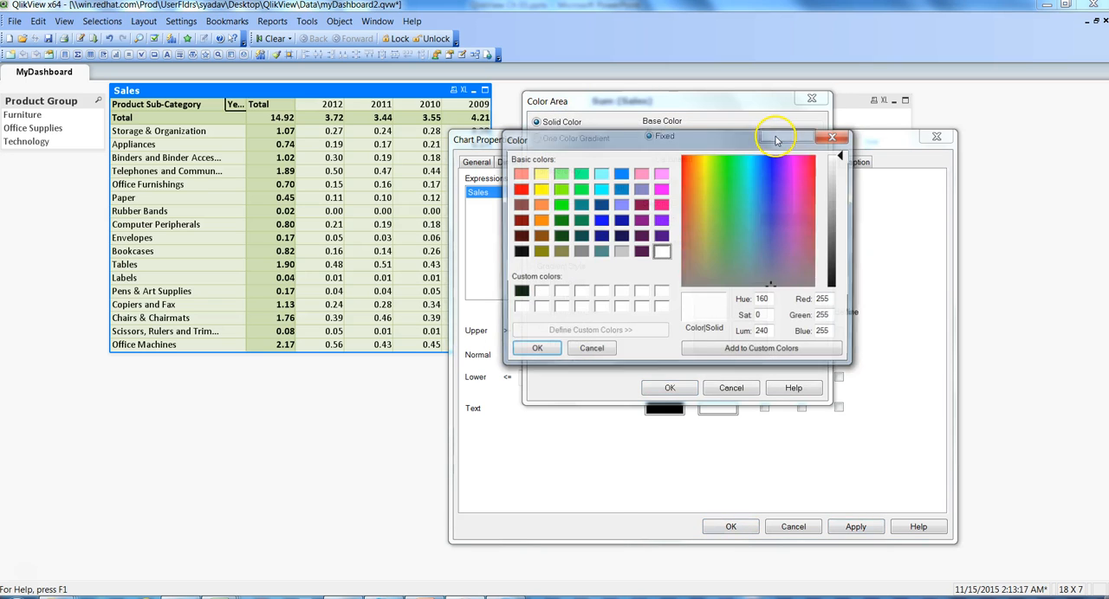
pyautogui.click(560, 220)
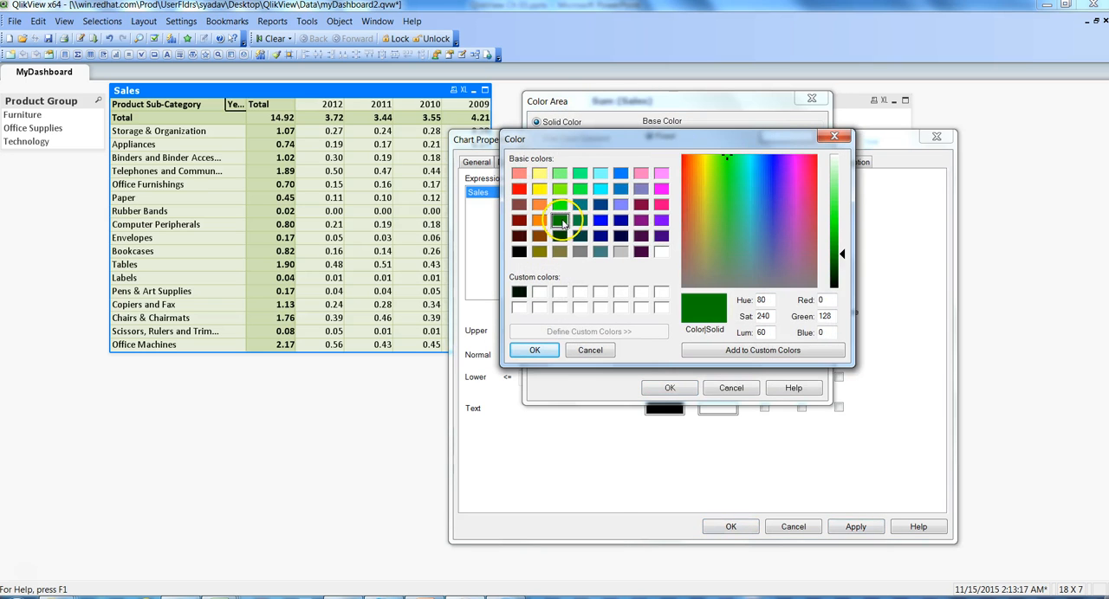
pyautogui.click(535, 350)
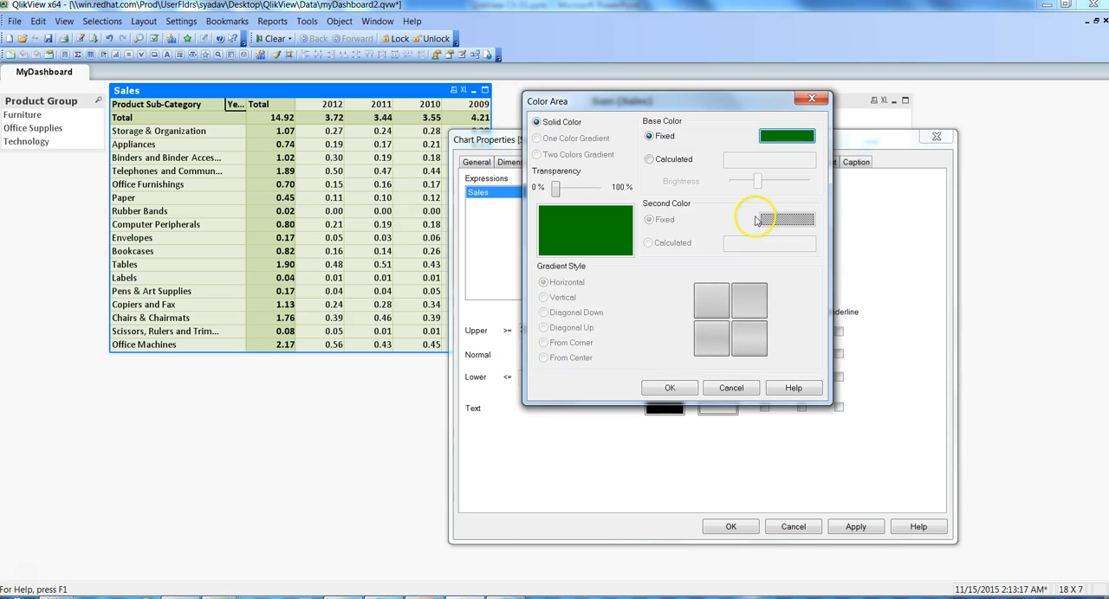
pyautogui.click(670, 388)
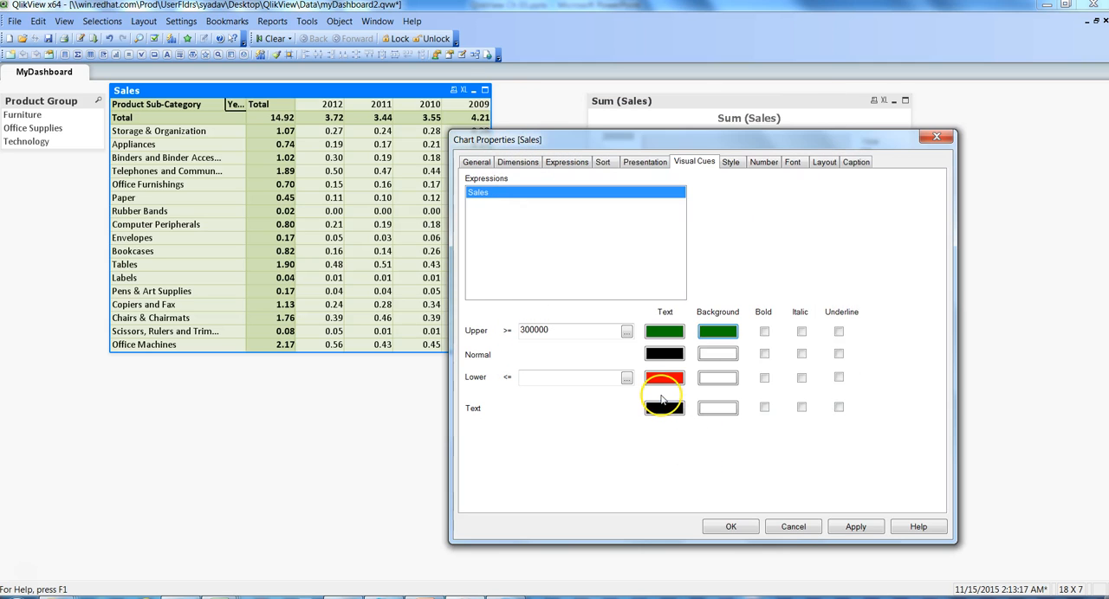
# Step: Set the text color of the Sales expression's upper visual cue to white
pyautogui.click(674, 336)
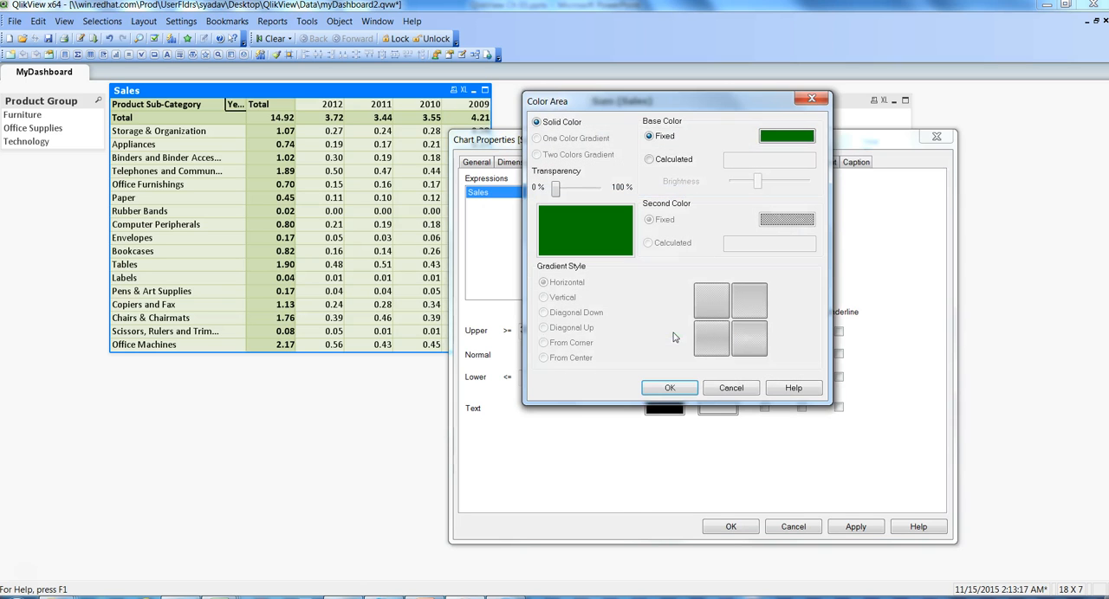
pyautogui.click(785, 136)
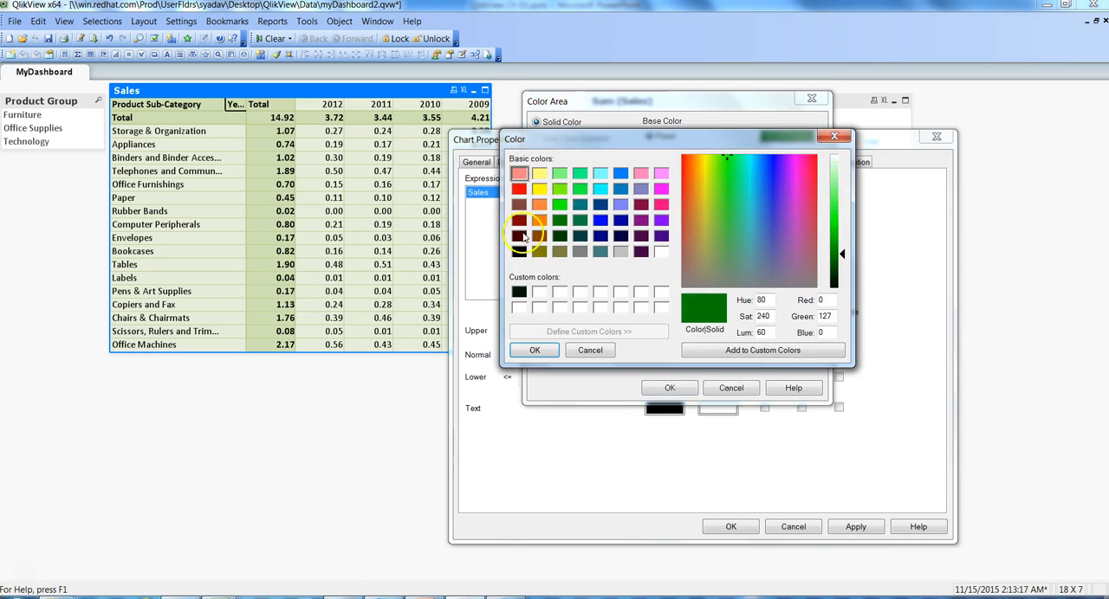
pyautogui.click(538, 292)
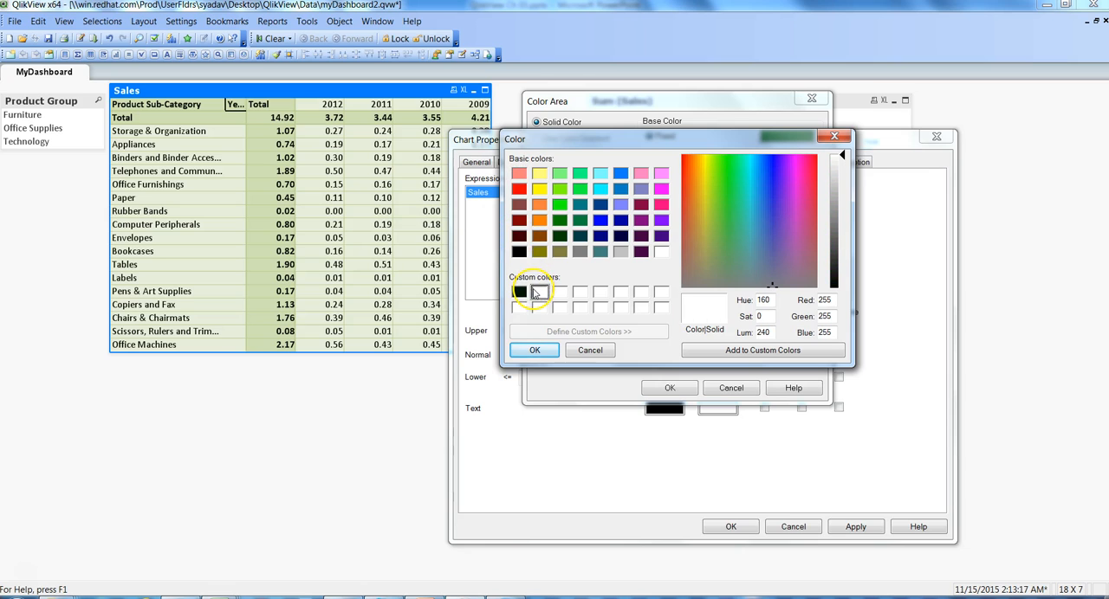
pyautogui.click(535, 350)
pyautogui.click(669, 388)
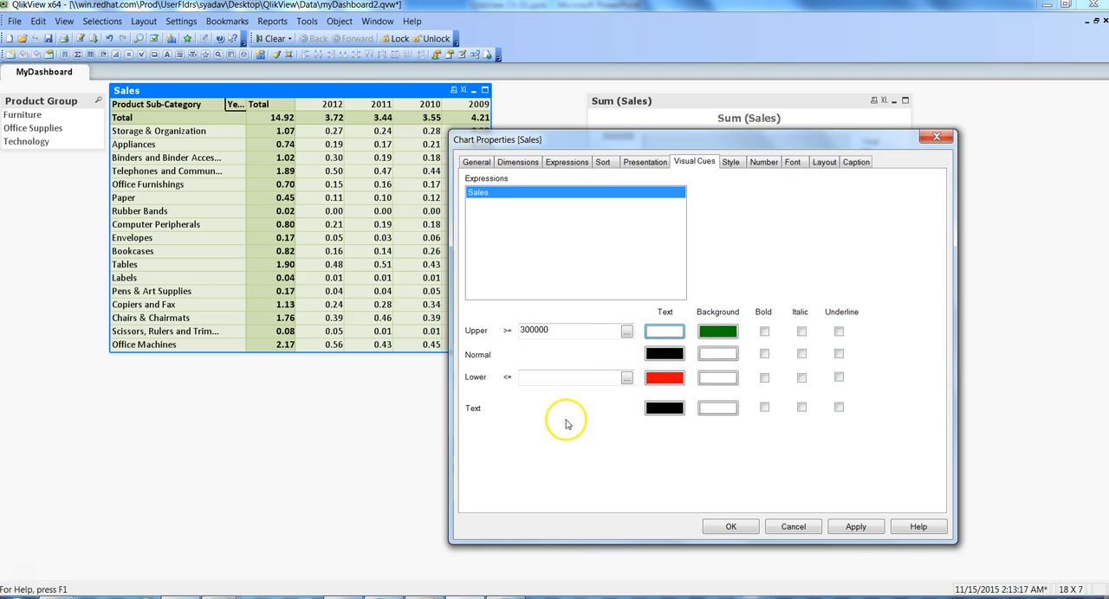
# Step: Set the Sales expression's lower visual cue threshold to 200000, leaving its background color selection without a change
pyautogui.click(594, 377)
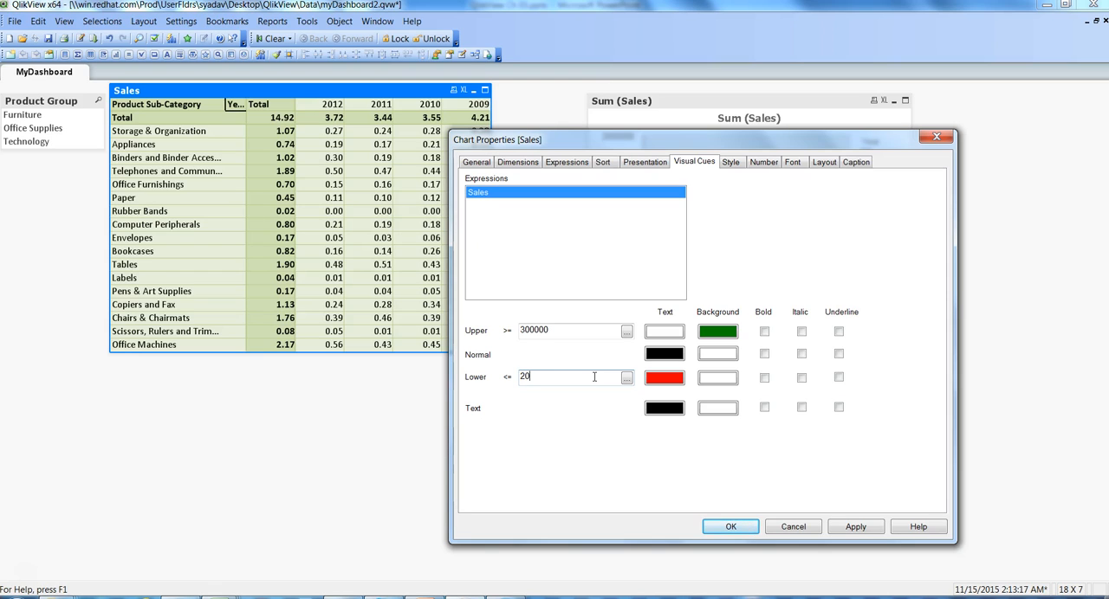
pyautogui.write('0000')
pyautogui.click(709, 378)
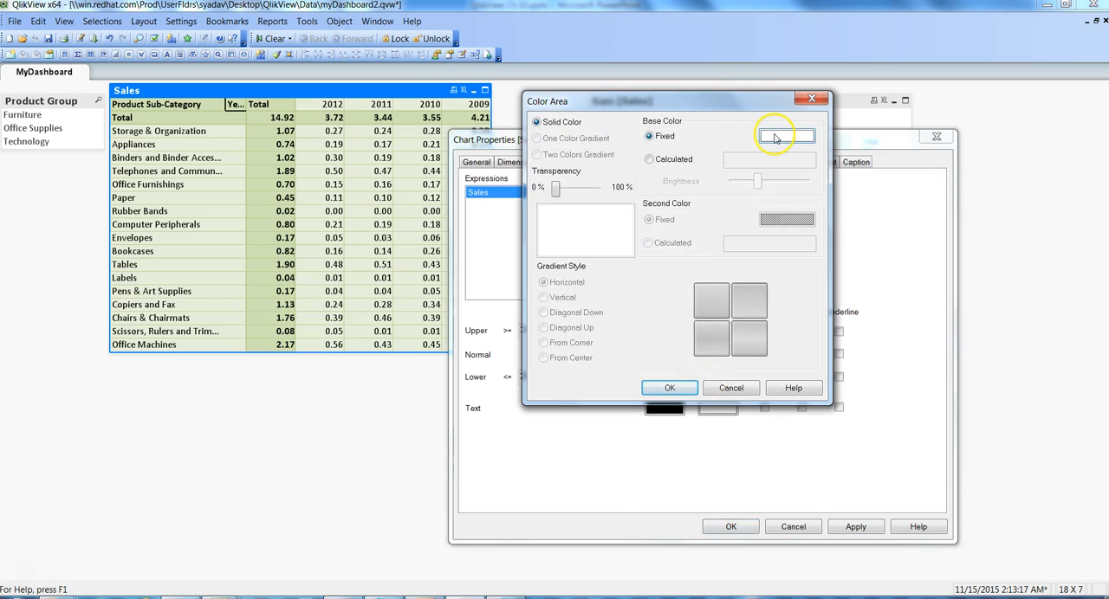
pyautogui.click(727, 398)
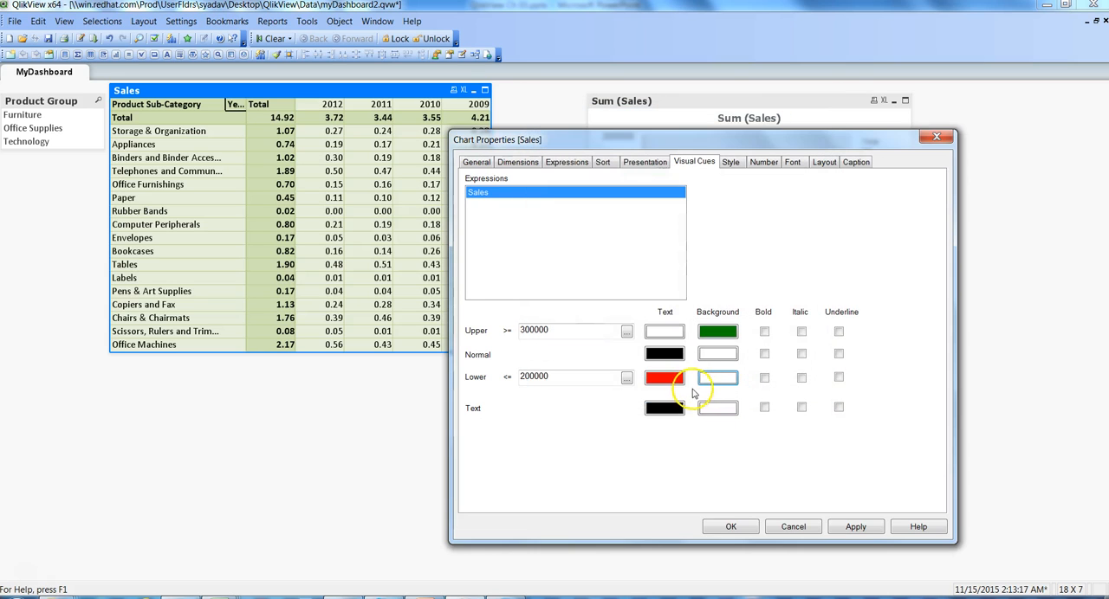
# Step: Set the text color of the Sales expression's lower visual cue to white
pyautogui.click(674, 381)
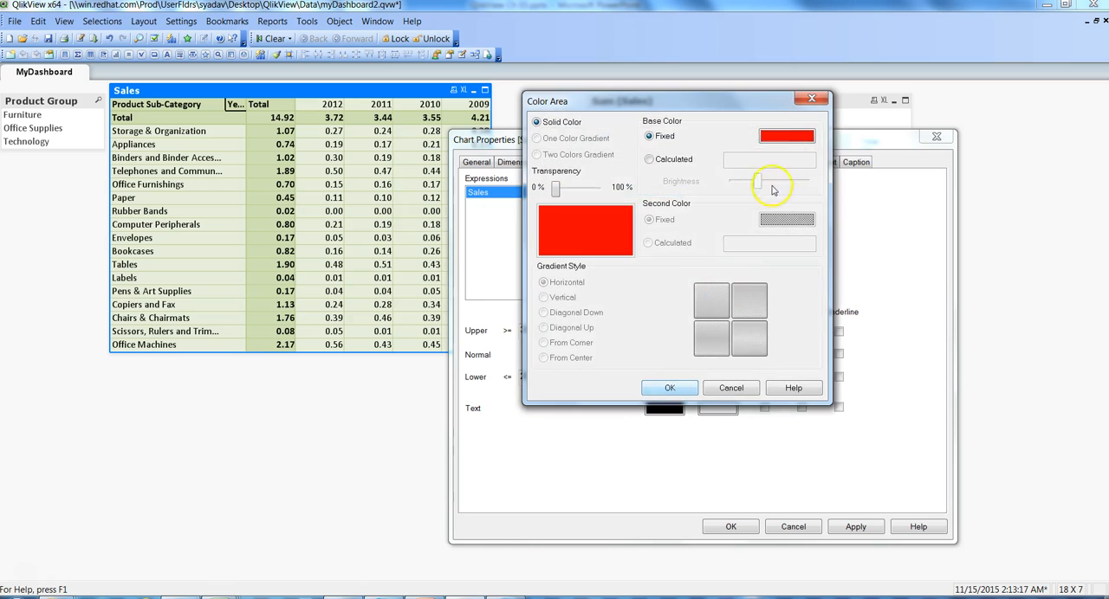
pyautogui.click(777, 141)
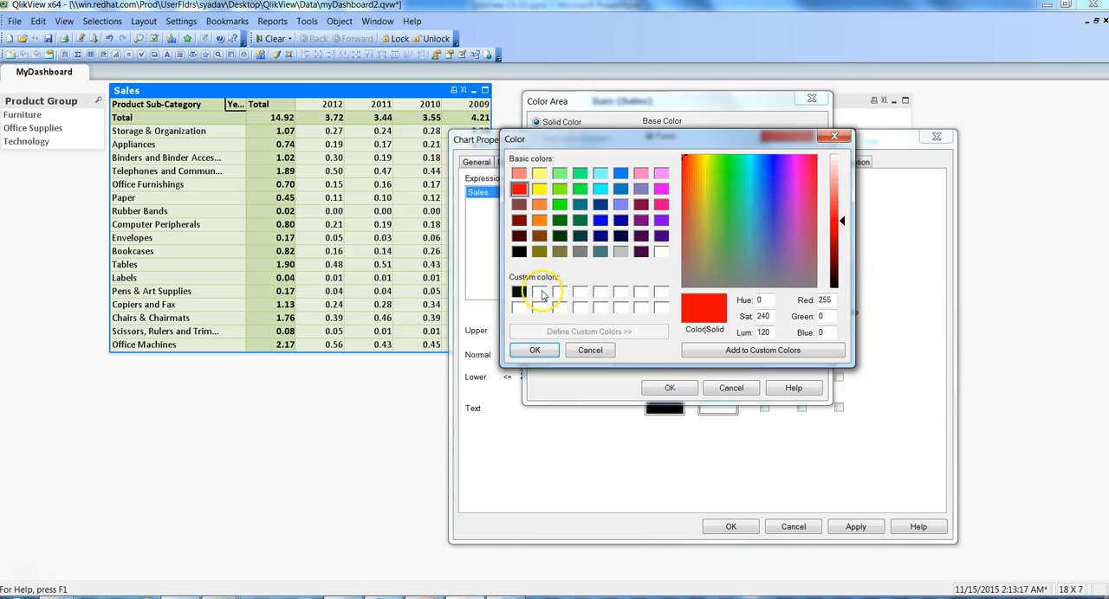
pyautogui.click(539, 293)
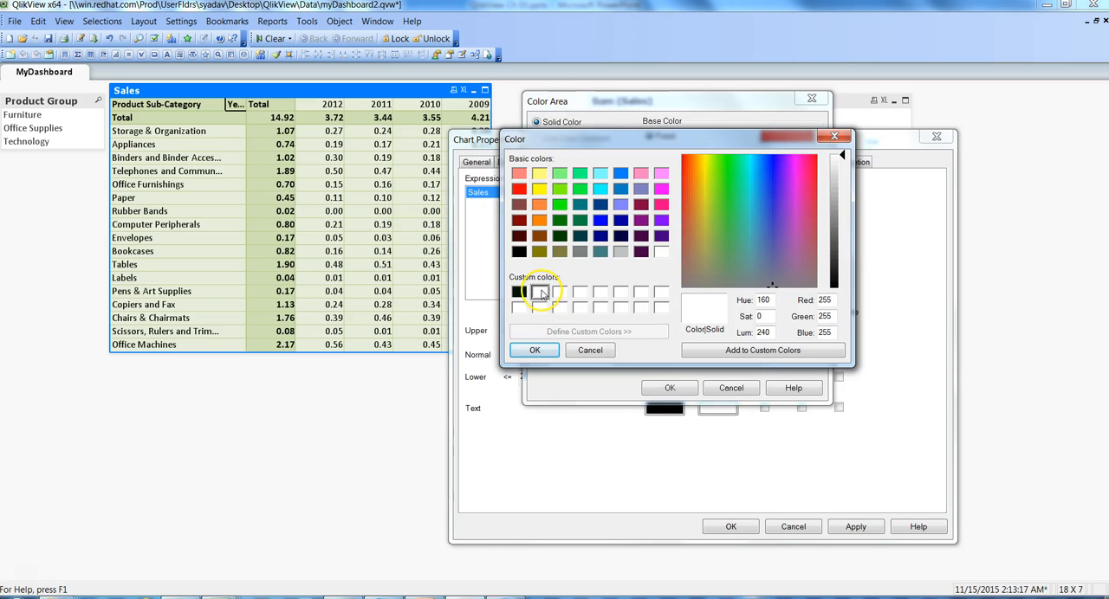
pyautogui.click(535, 350)
pyautogui.click(669, 388)
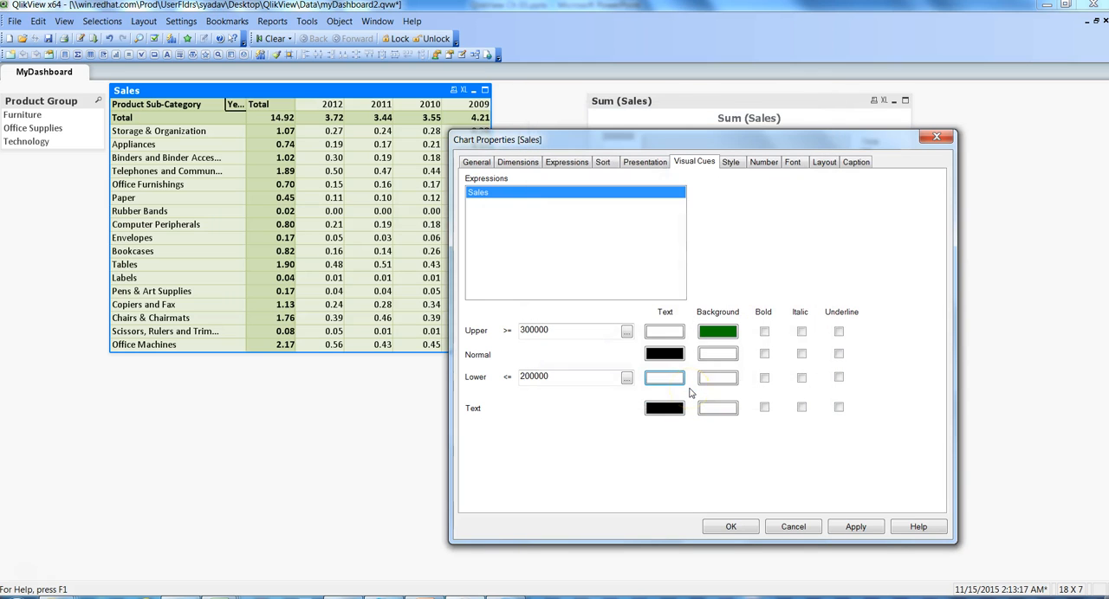
# Step: Set the background of the Sales expression's lower visual cue to solid red and apply the visual cues to the table
pyautogui.click(718, 378)
pyautogui.click(788, 137)
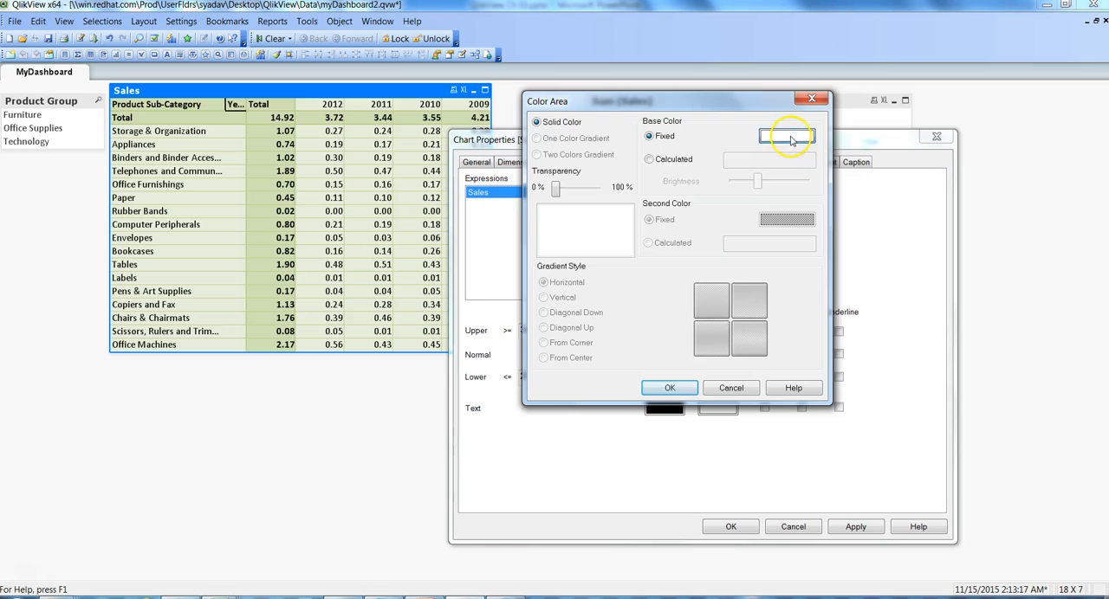
pyautogui.click(518, 189)
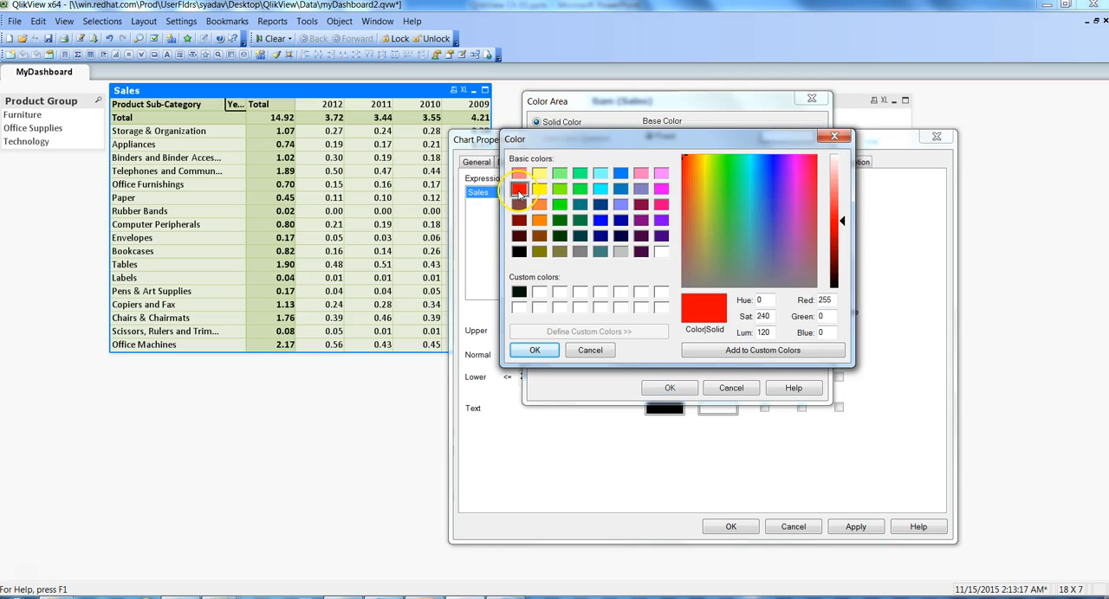
pyautogui.click(534, 350)
pyautogui.click(665, 388)
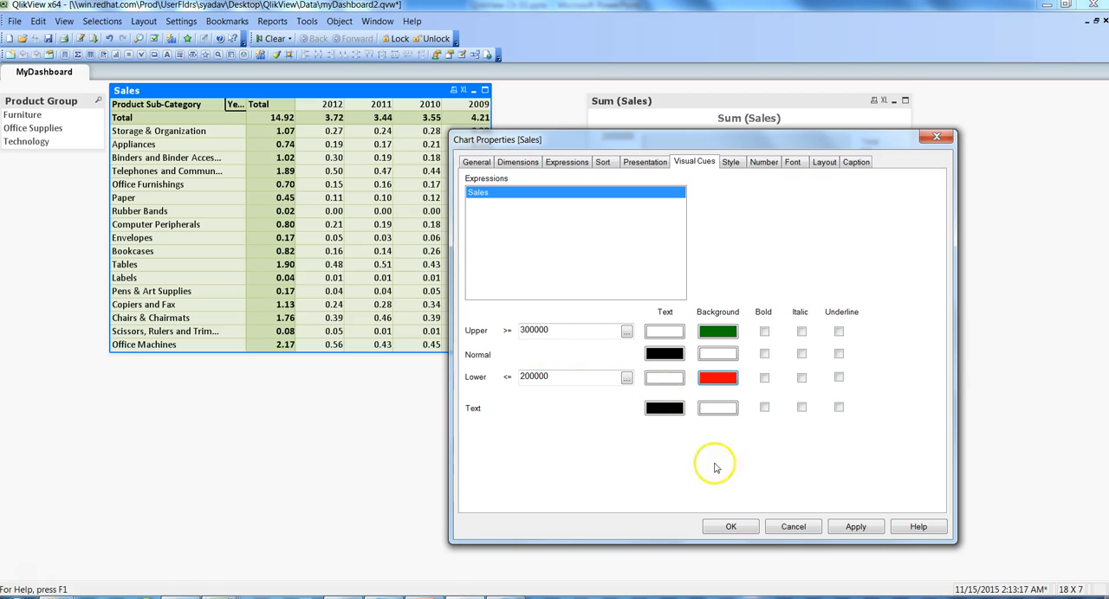
pyautogui.click(855, 528)
pyautogui.click(719, 527)
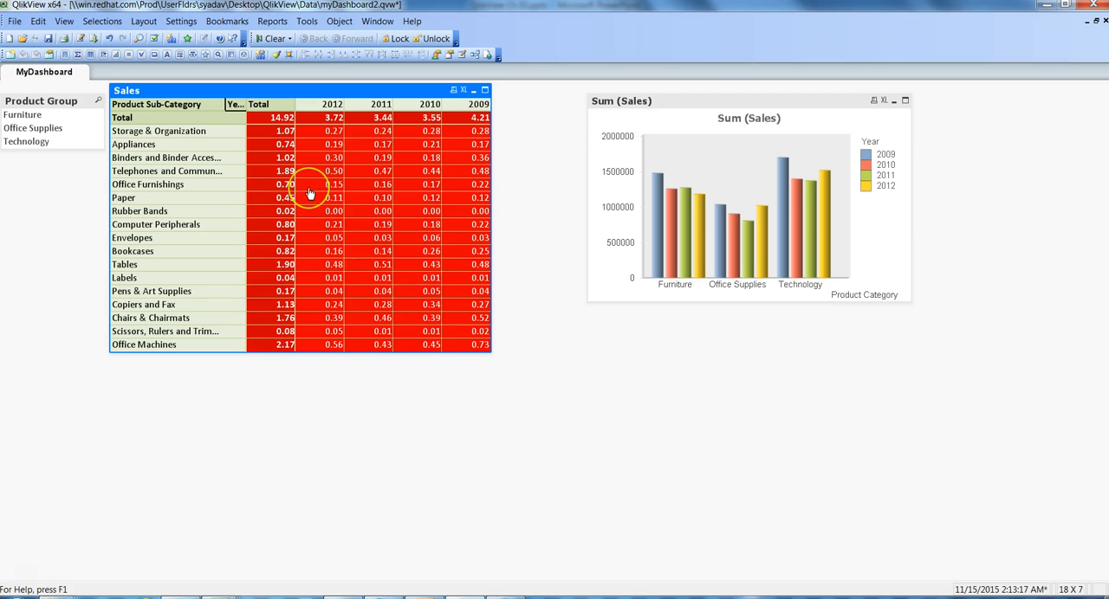
# Step: Change the Sales table's expression definition to Sum (Sales) by removing the division by 1000000, and apply it
pyautogui.rightClick(315, 93)
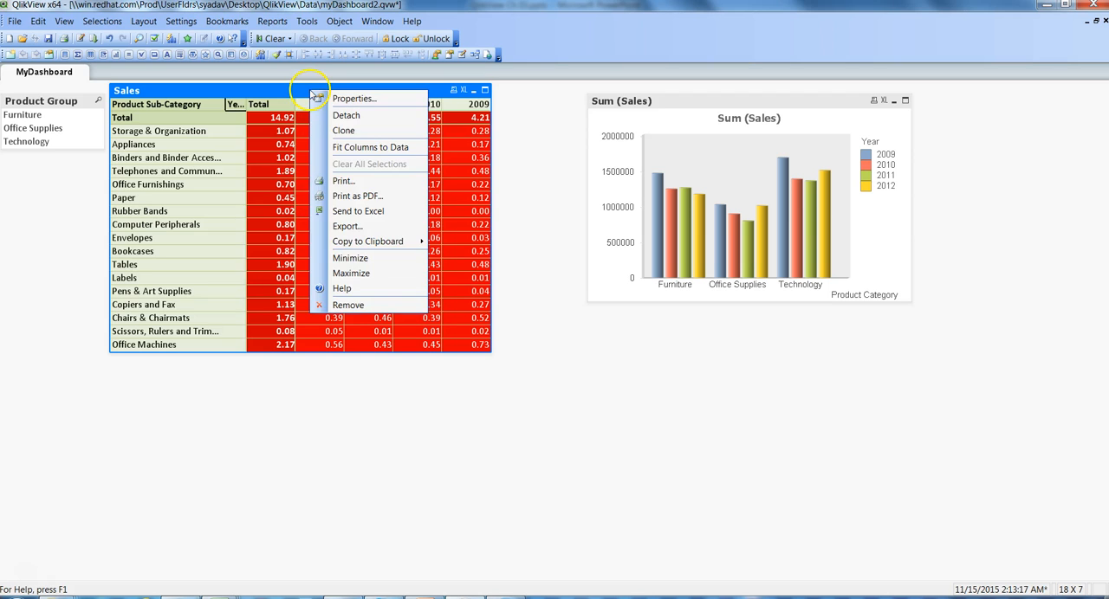
pyautogui.click(366, 103)
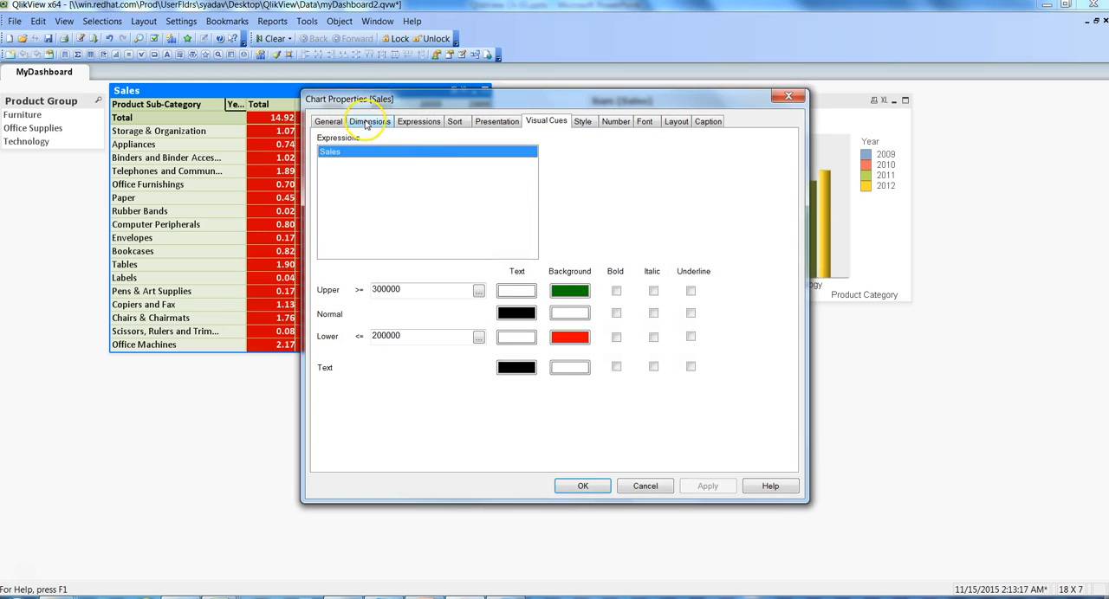
pyautogui.click(412, 123)
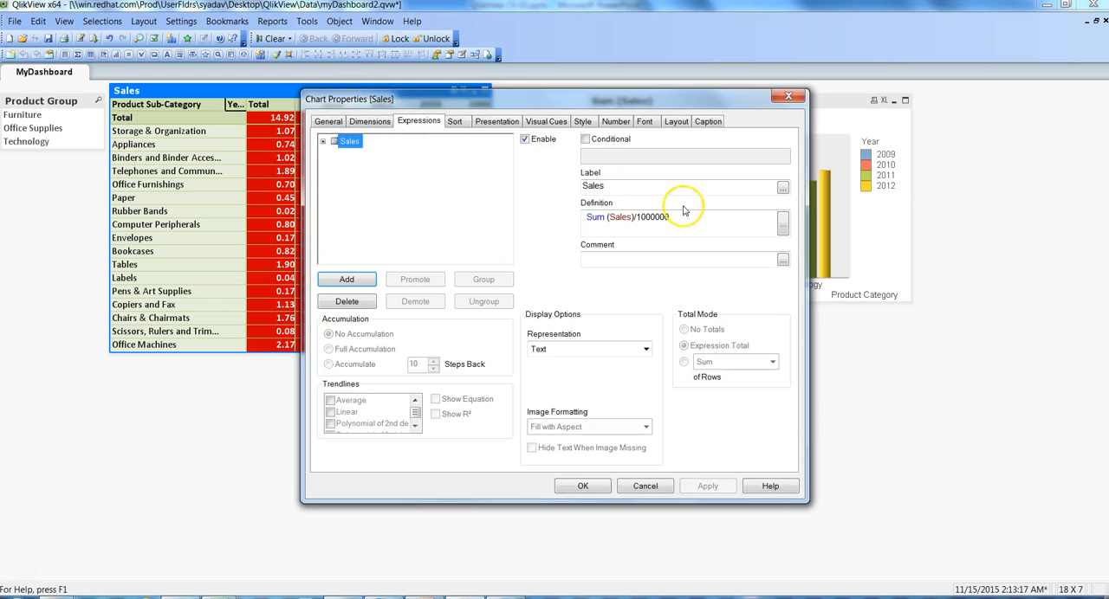
pyautogui.click(681, 221)
pyautogui.press('BackSpace')
pyautogui.press('BackSpace')
pyautogui.press('BackSpace')
pyautogui.press('BackSpace')
pyautogui.press('BackSpace')
pyautogui.press('BackSpace')
pyautogui.press('BackSpace')
pyautogui.press('BackSpace')
pyautogui.click(709, 488)
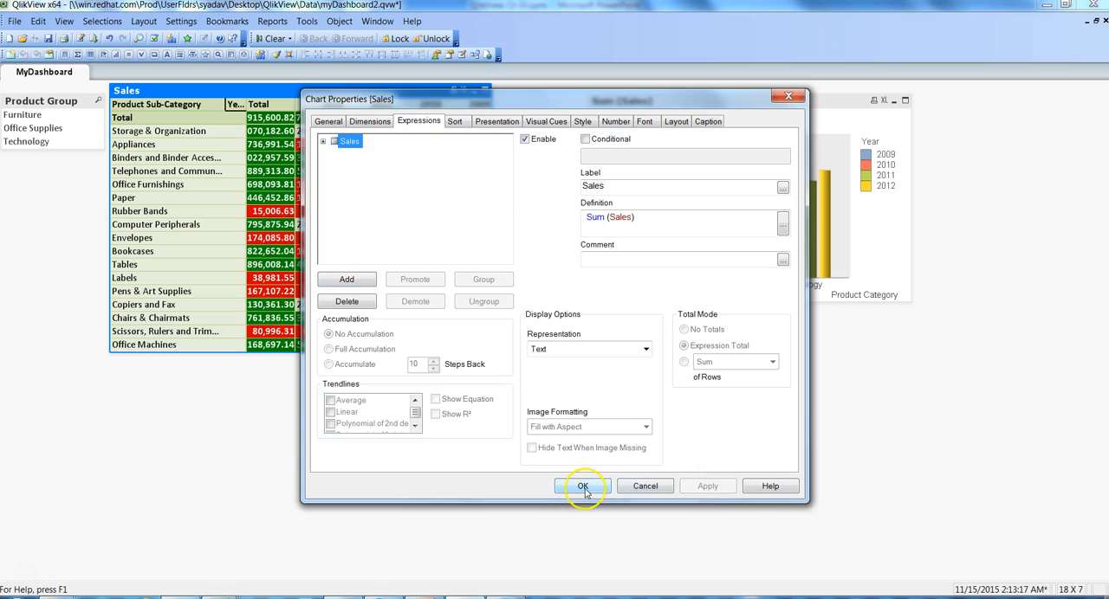
pyautogui.click(583, 488)
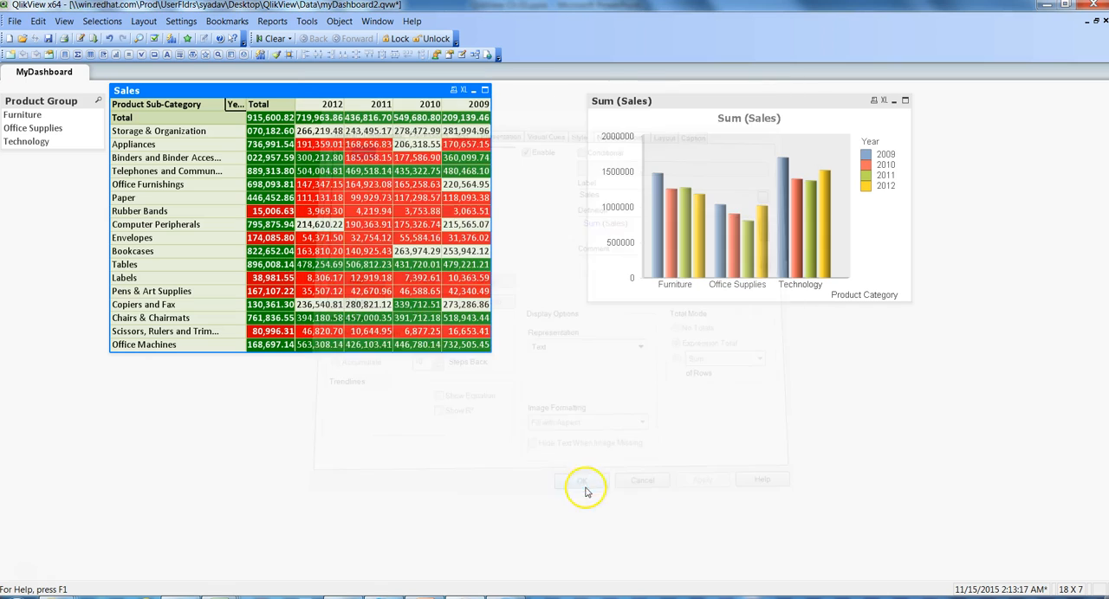
# Step: Fit the Sales table's columns to their values, move the Sum (Sales) chart further right, and widen the table to show every year column
pyautogui.doubleClick(392, 105)
pyautogui.moveTo(763, 99); pyautogui.dragTo(837, 101)
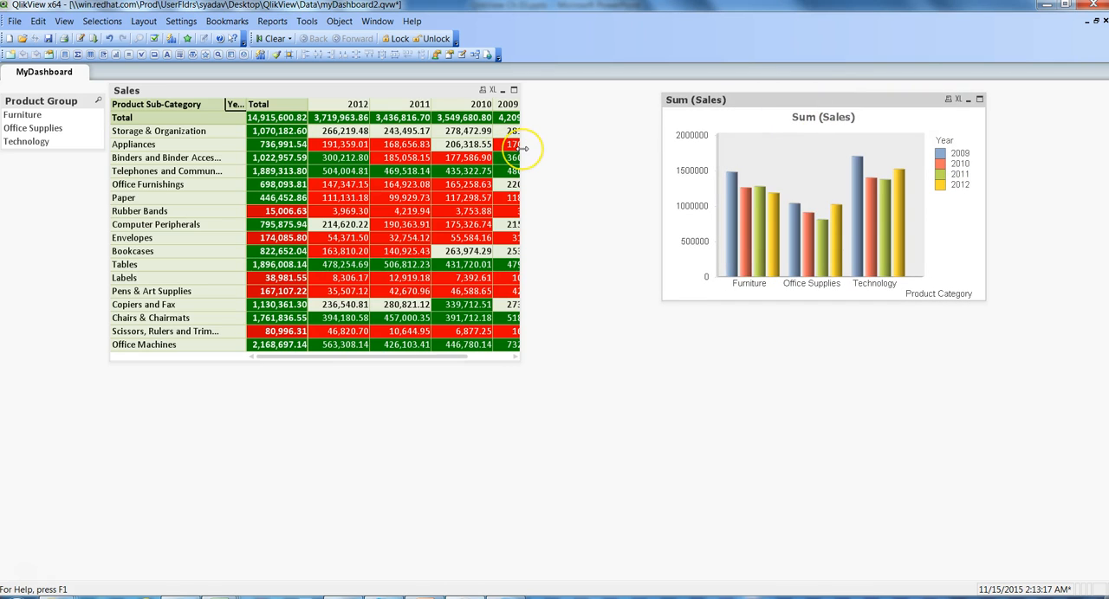
pyautogui.moveTo(522, 151); pyautogui.dragTo(619, 161)
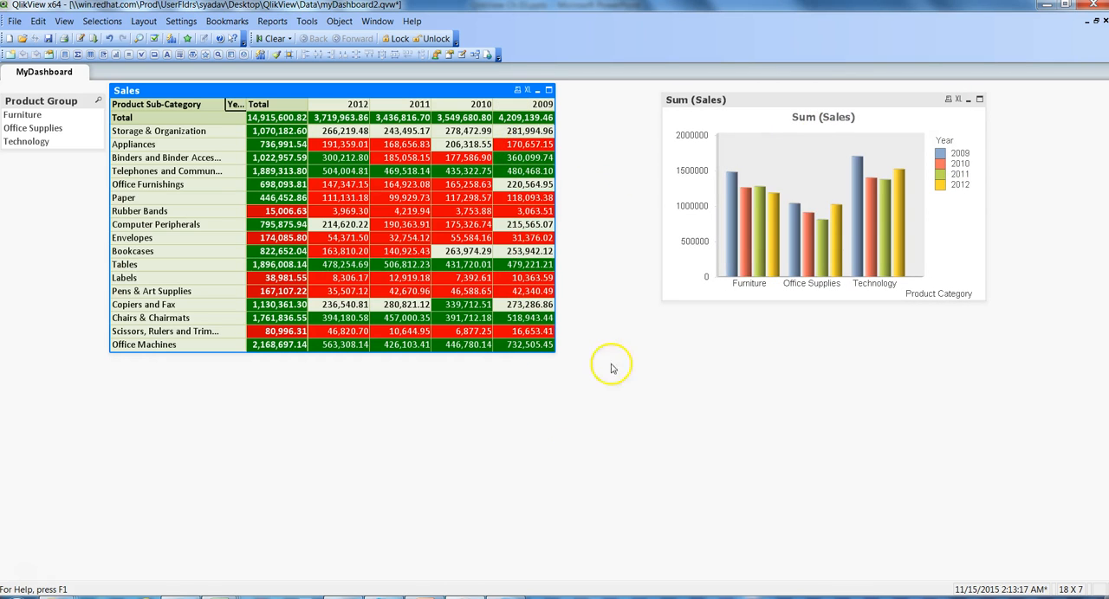